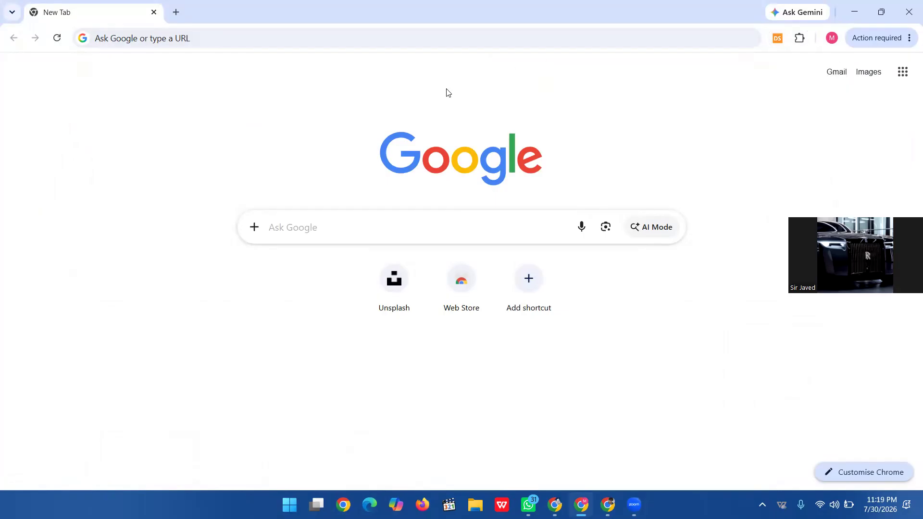
Click into the new tab's address bar to show the recent Google searches
left_click(218, 37)
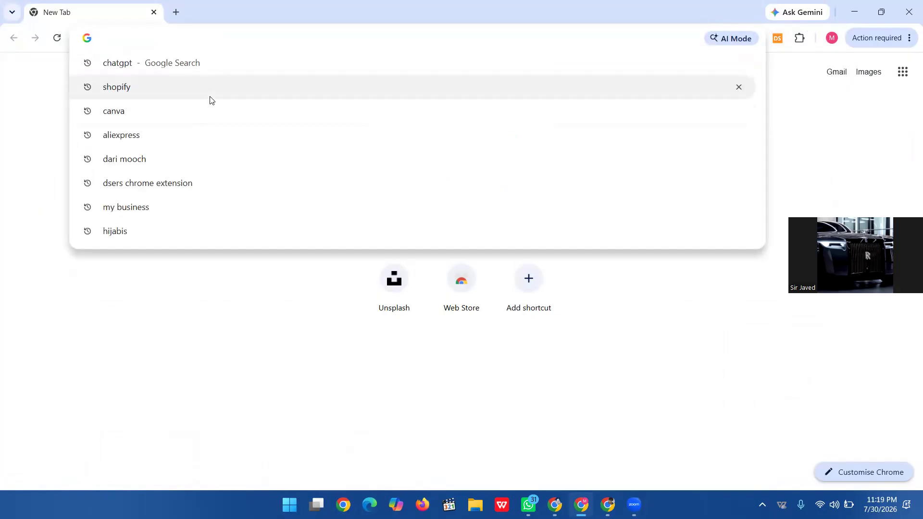
Search Google for 'shopify' and open the sponsored Shopify result
left_click(214, 94)
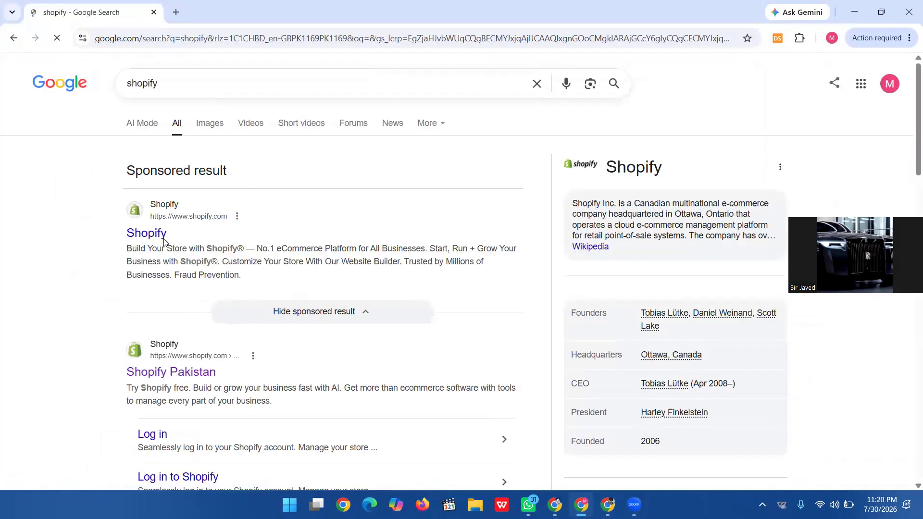
left_click(161, 243)
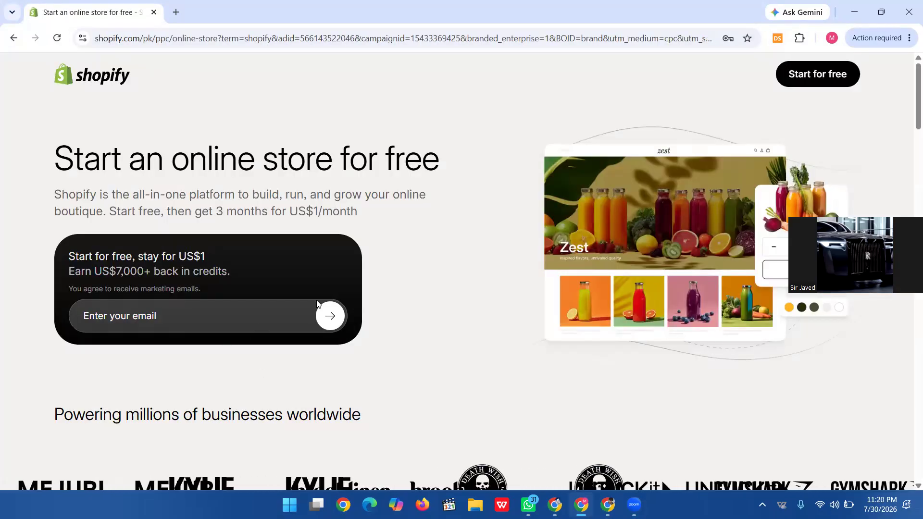
Start Shopify's free sign-up, dismiss the saved-email suggestion, and continue with Google
left_click(789, 86)
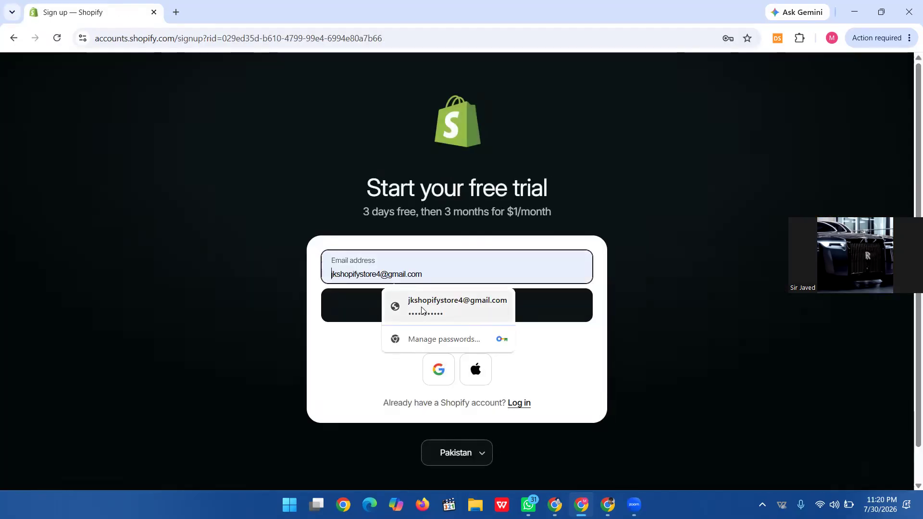
left_click(416, 308)
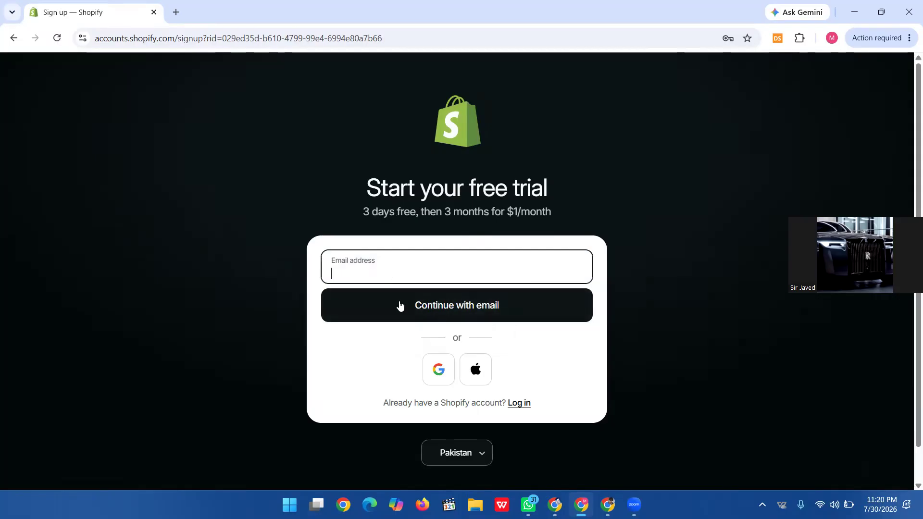
left_click(443, 375)
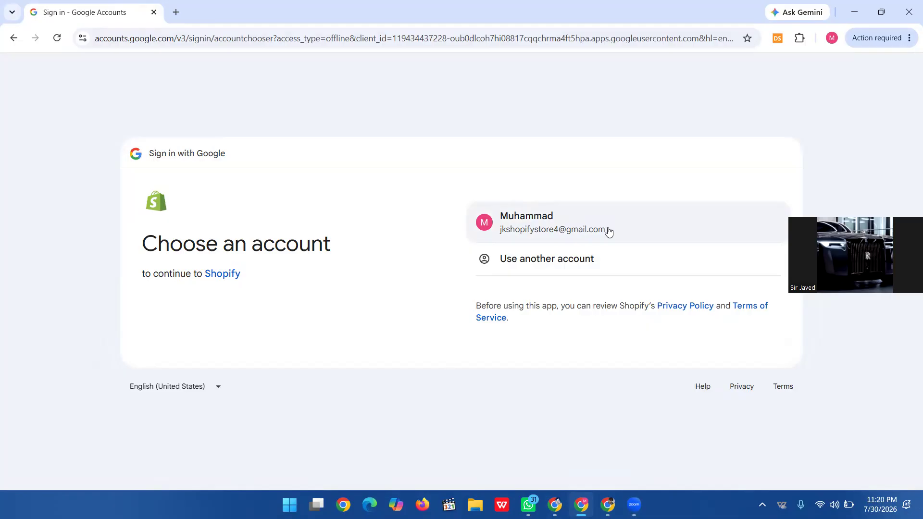
Choose the Google account, allow access, fill in the last name, and connect the accounts
left_click(556, 230)
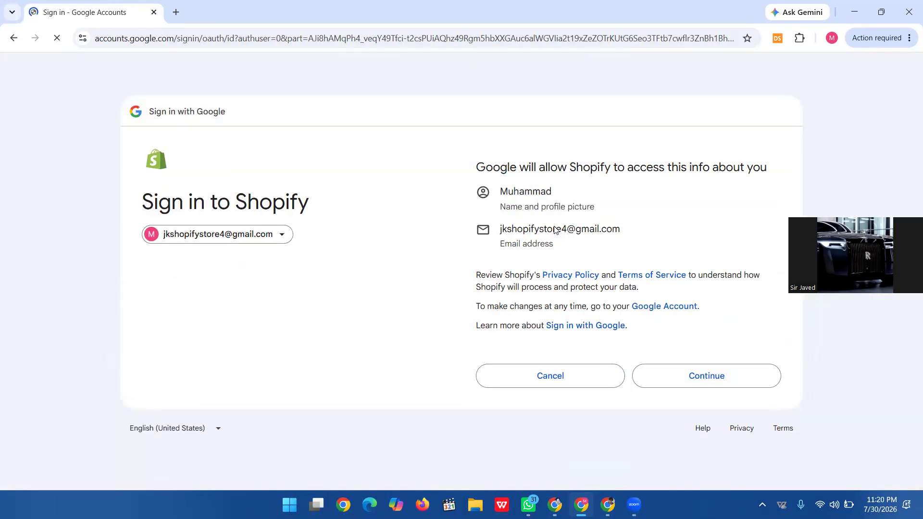
left_click(730, 369)
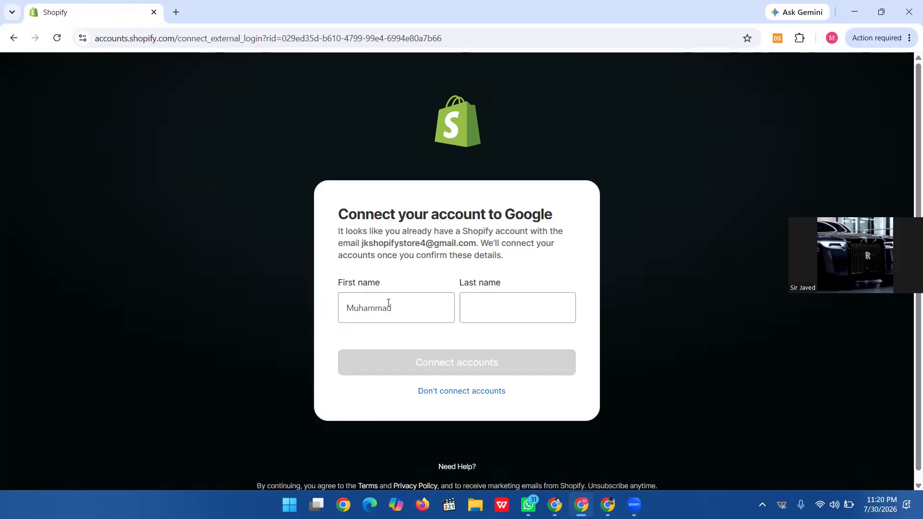
left_click(388, 303)
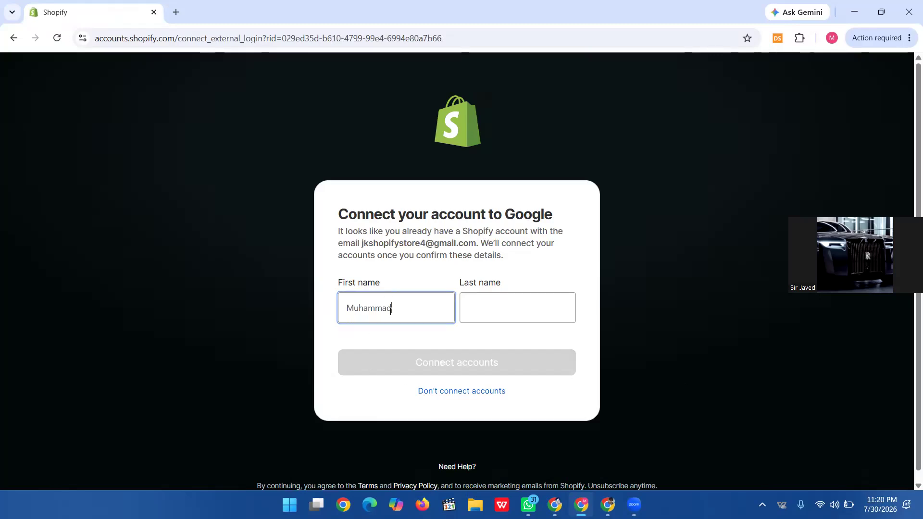
left_click(545, 308)
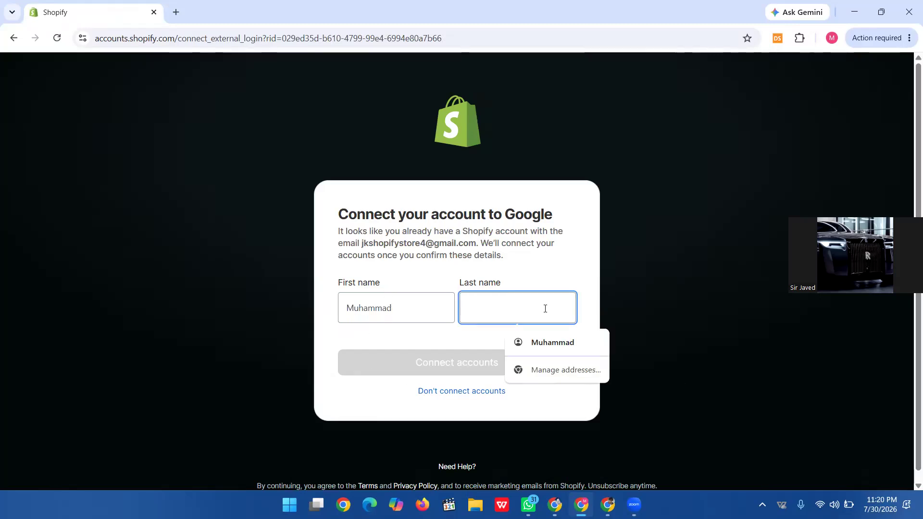
type("Javed")
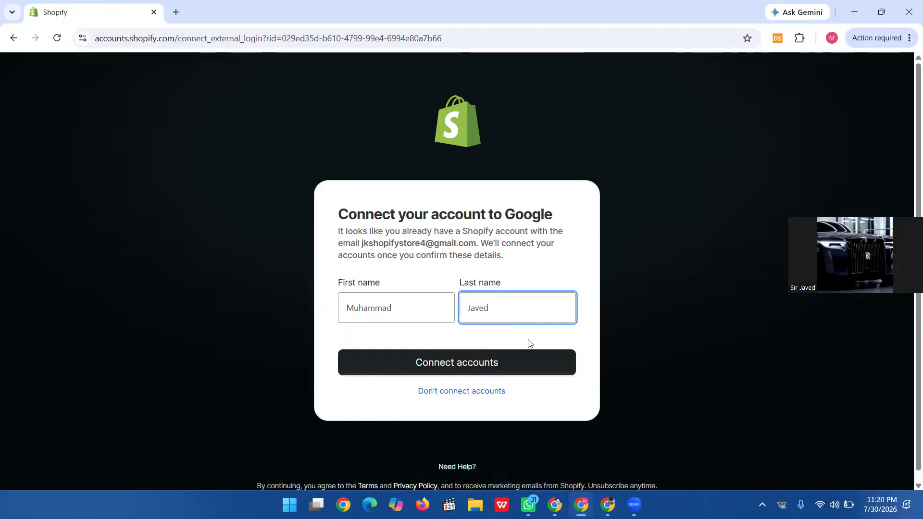
left_click(514, 368)
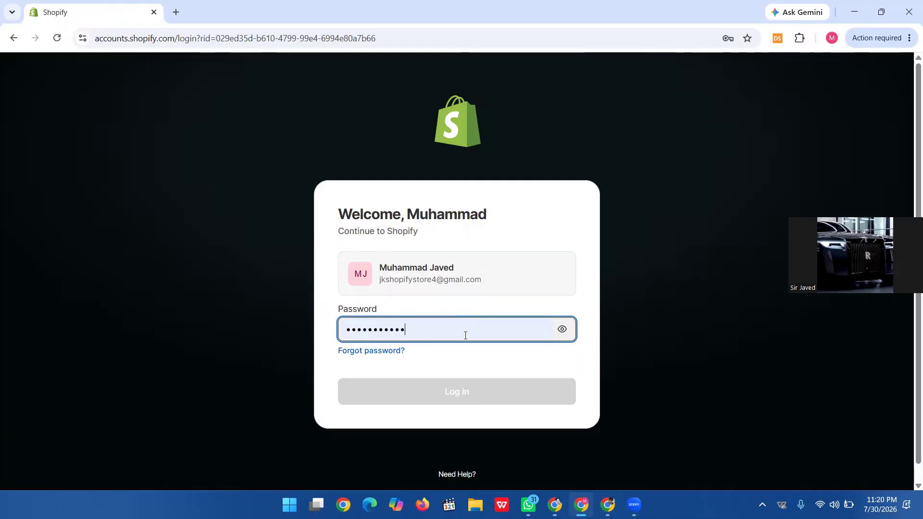
Log in with the password, confirm the security settings, and select the existing Shopify account
left_click(478, 392)
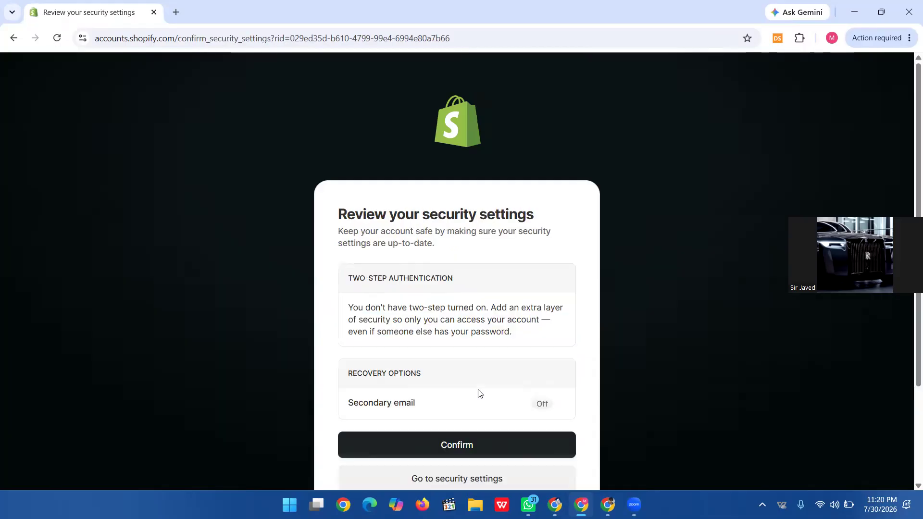
scroll(478, 364, "down", 3)
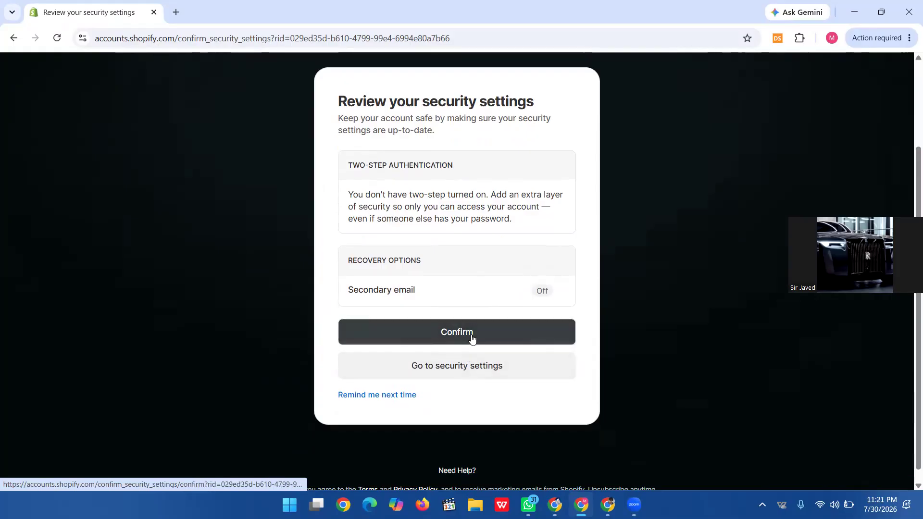
left_click(472, 338)
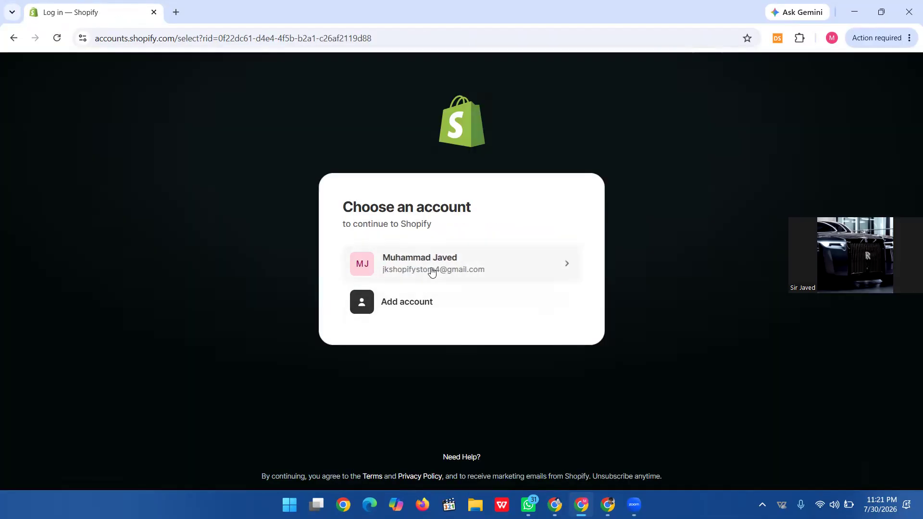
left_click(559, 271)
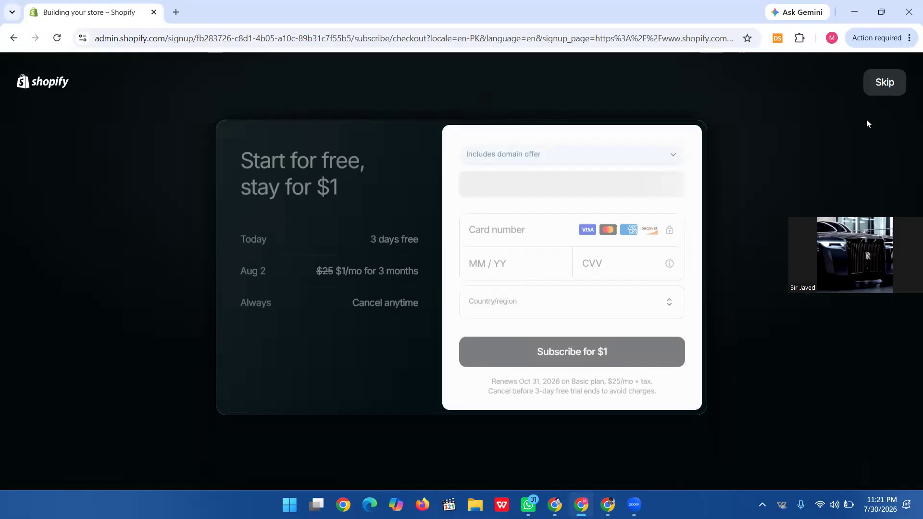
Skip the $1 plan, add in-store, dropshipping and digital-product goals, then continue
left_click(886, 91)
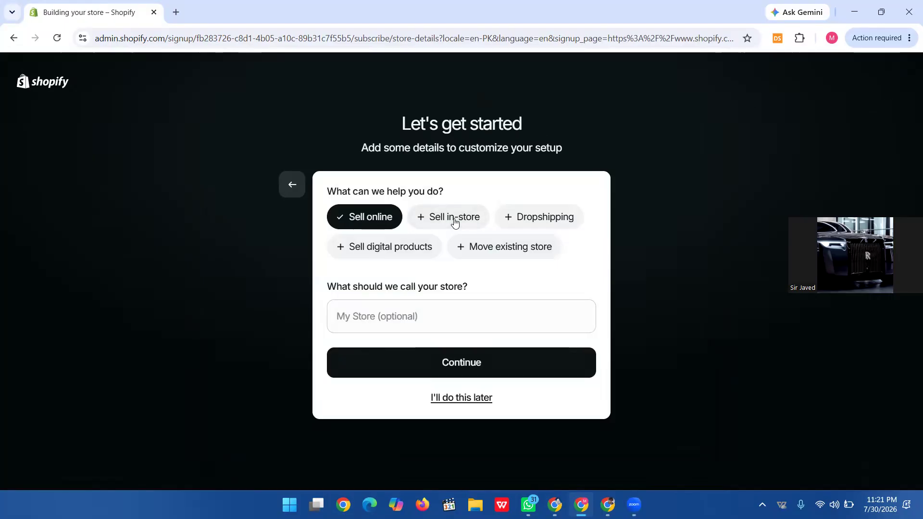
left_click(455, 222)
left_click(544, 216)
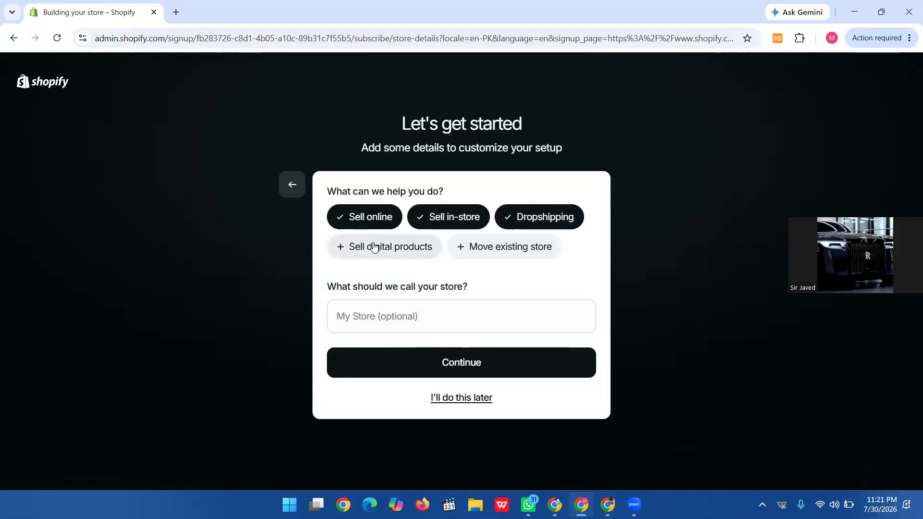
left_click(376, 245)
left_click(497, 364)
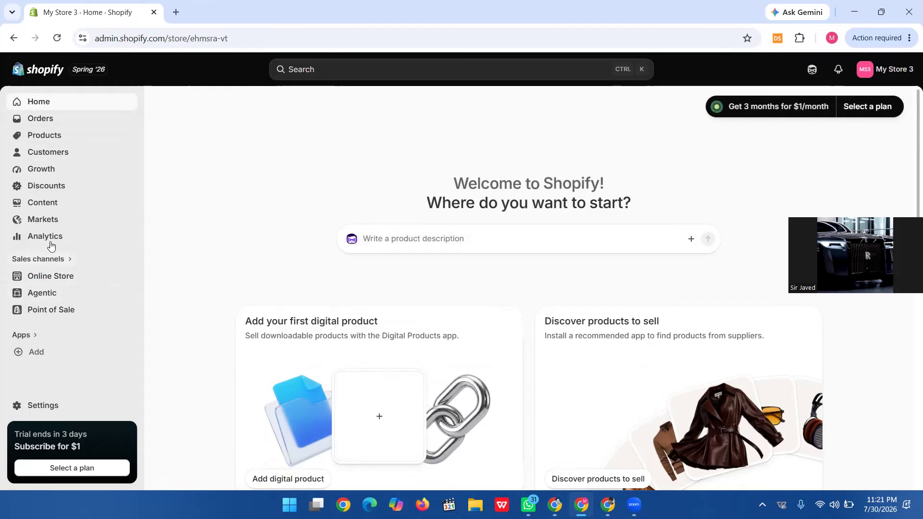
Go to Settings at the bottom of the admin sidebar
left_click(57, 194)
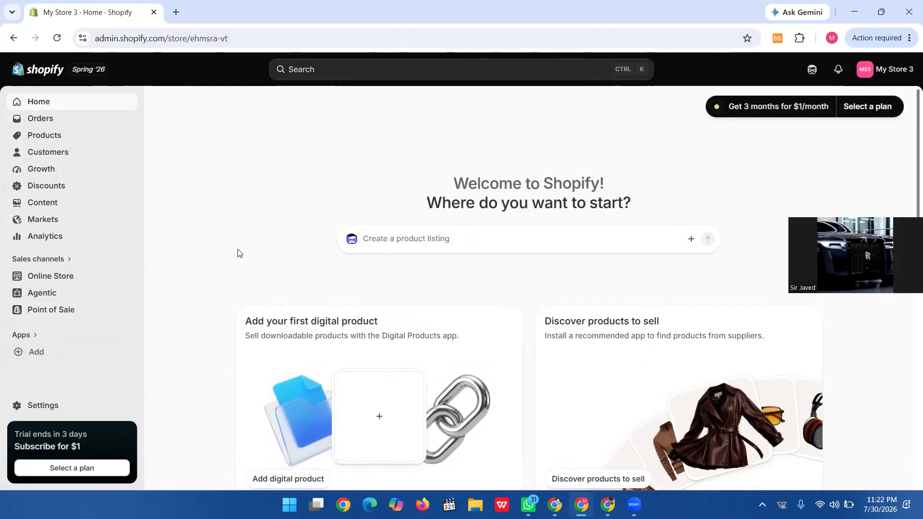
left_click(48, 406)
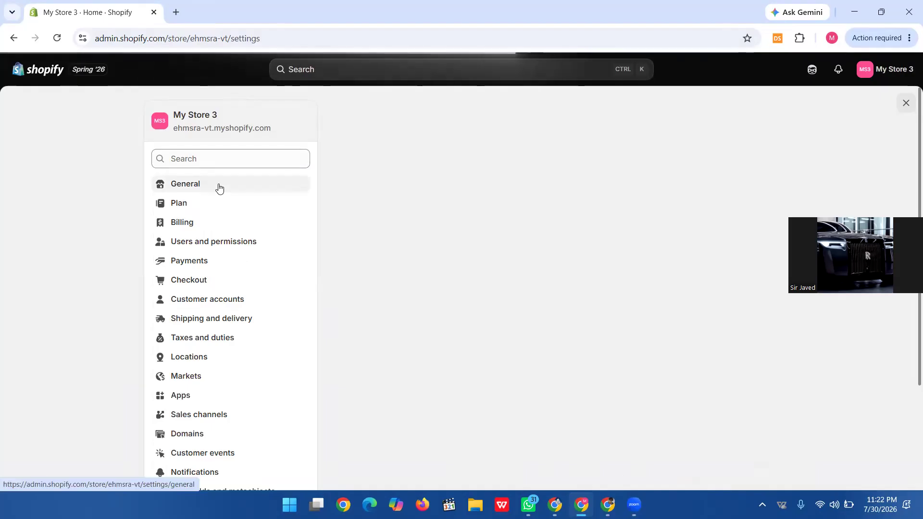
In General settings, switch the store currency to US Dollar (USD $) and save
left_click(219, 188)
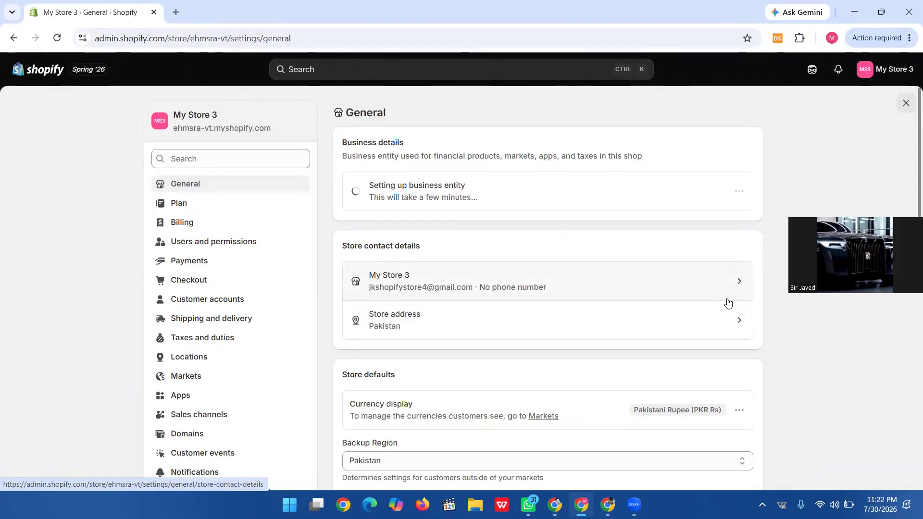
scroll(728, 301, "down", 1)
left_click(742, 355)
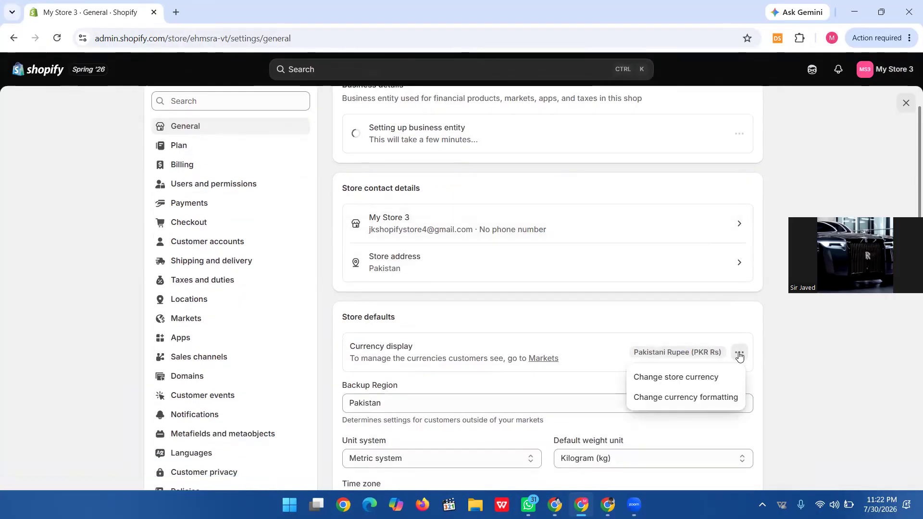
left_click(698, 377)
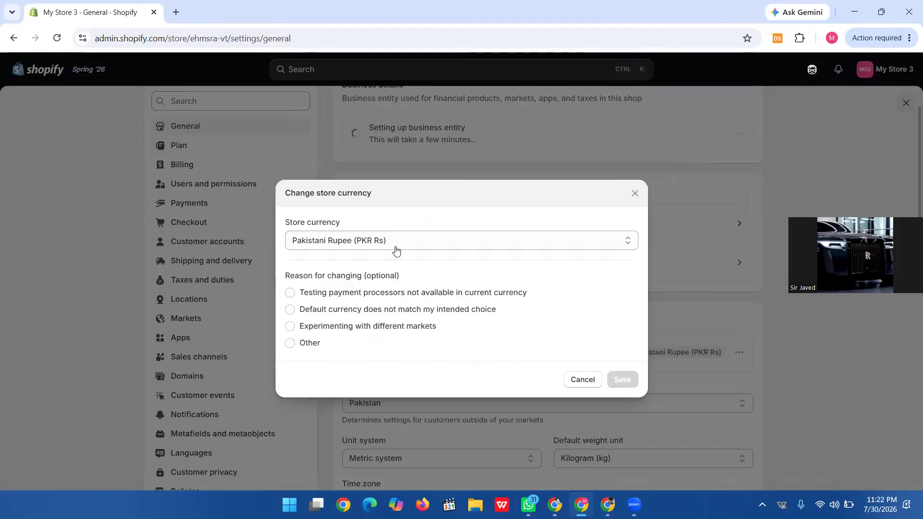
left_click(410, 246)
scroll(411, 340, "up", 5)
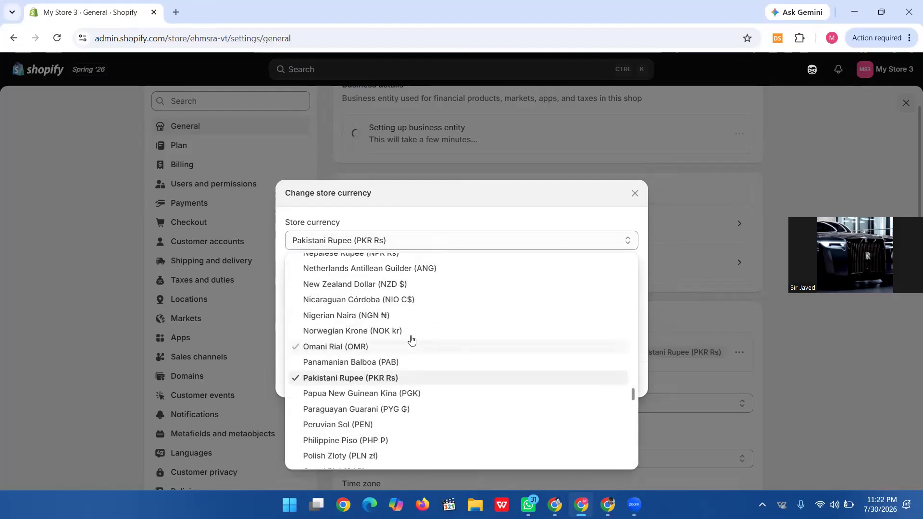
scroll(411, 340, "up", 9)
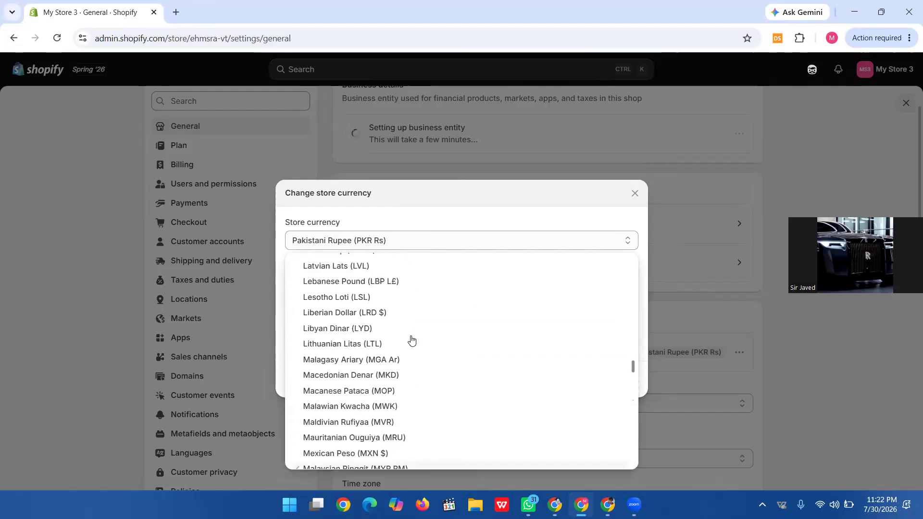
scroll(411, 340, "up", 15)
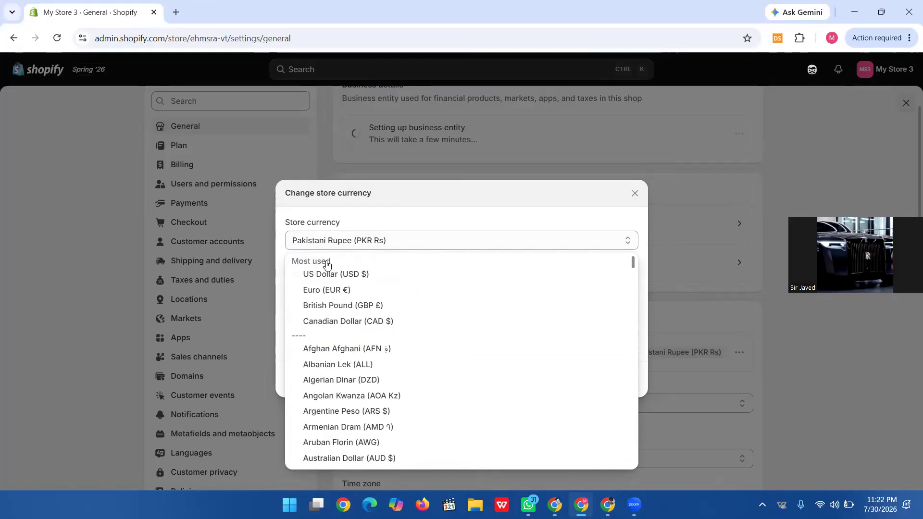
left_click(329, 275)
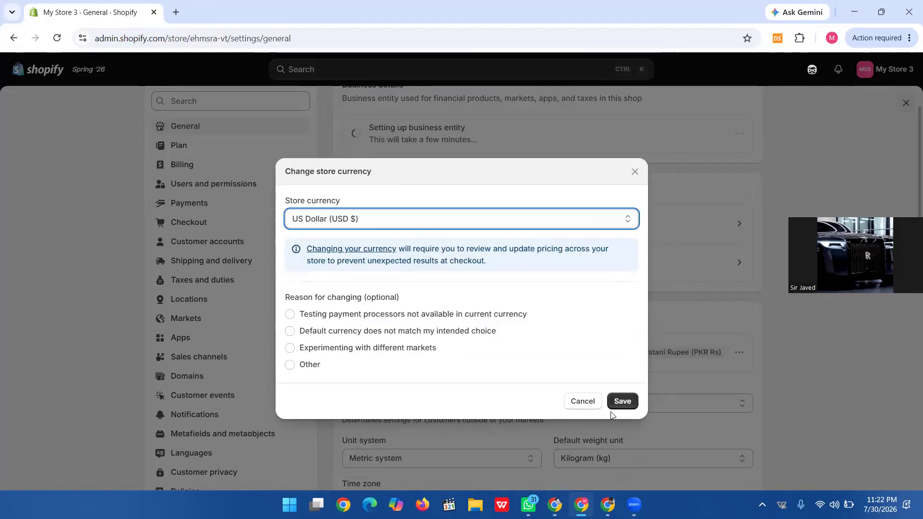
left_click(625, 401)
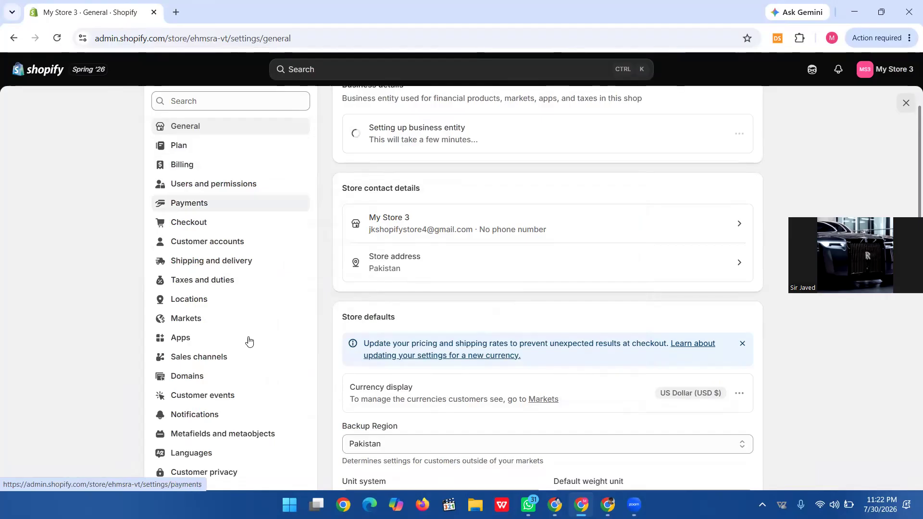
scroll(242, 416, "down", 3)
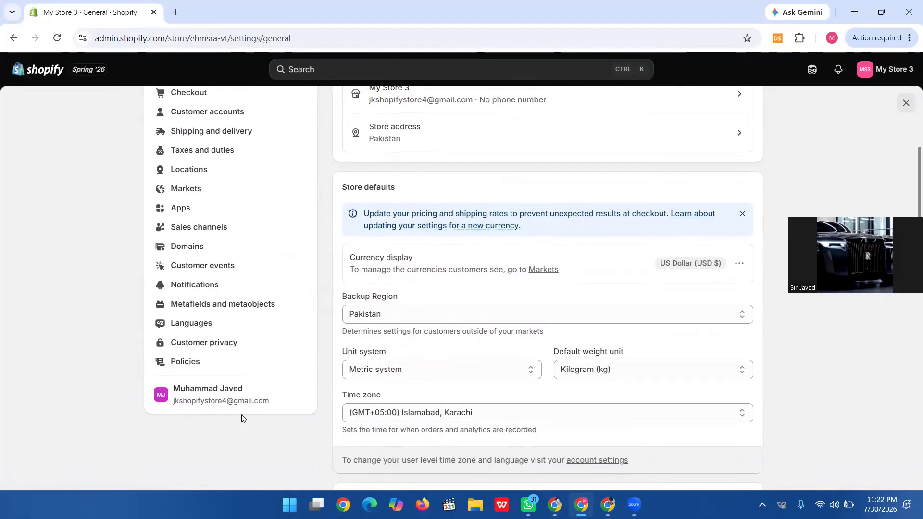
From the Apps settings page, close the search popup and launch the Shopify App Store
left_click(180, 208)
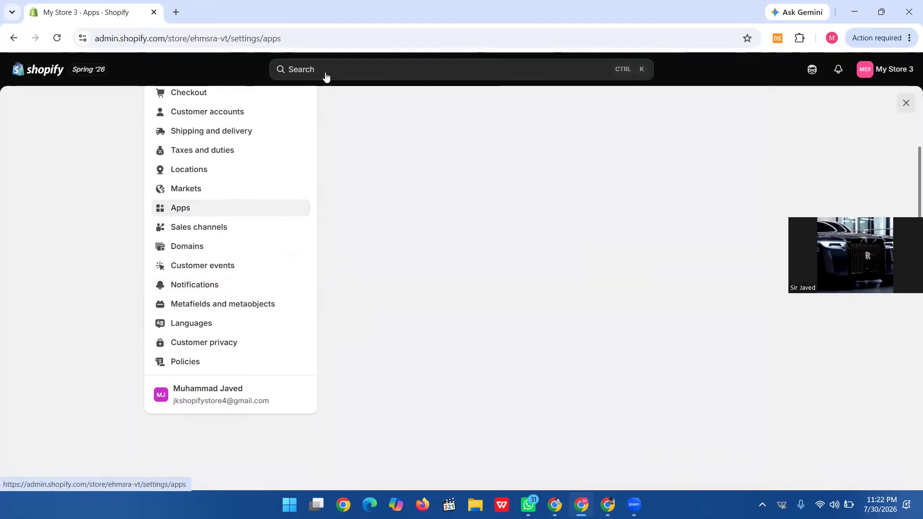
left_click(332, 64)
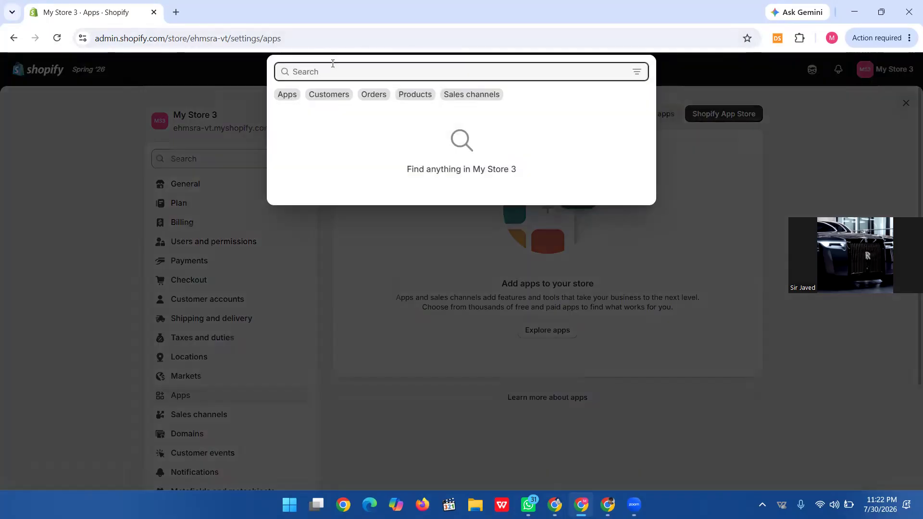
left_click(737, 117)
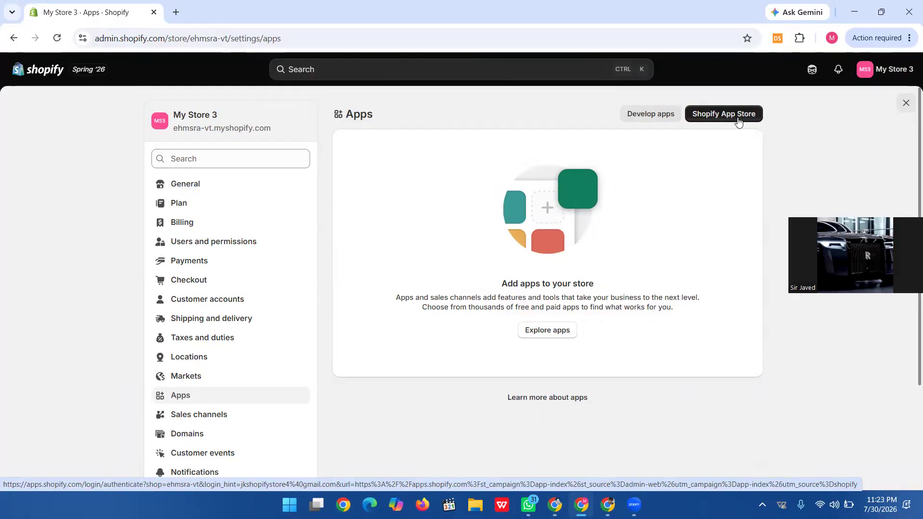
left_click(738, 120)
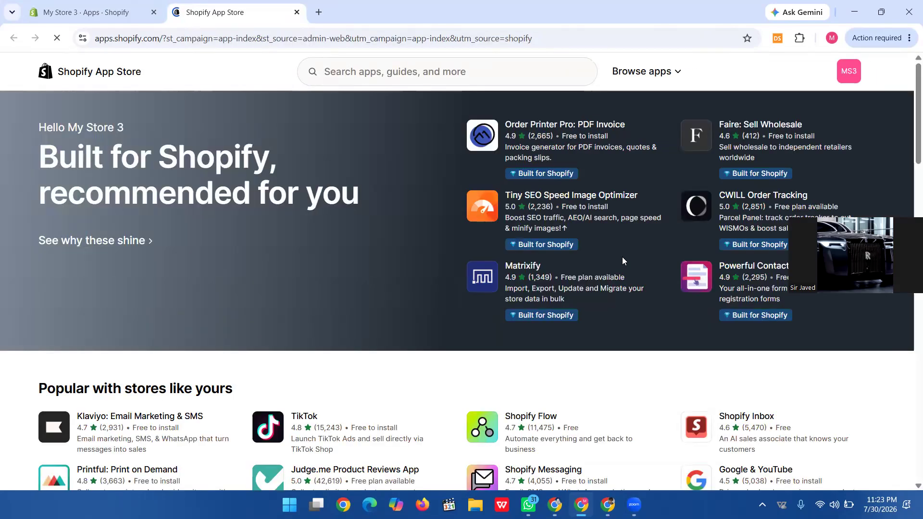
Search the App Store for 'dsers' and install DSers: Dropship+AliExpress+AI
scroll(592, 334, "down", 3)
scroll(591, 333, "down", 2)
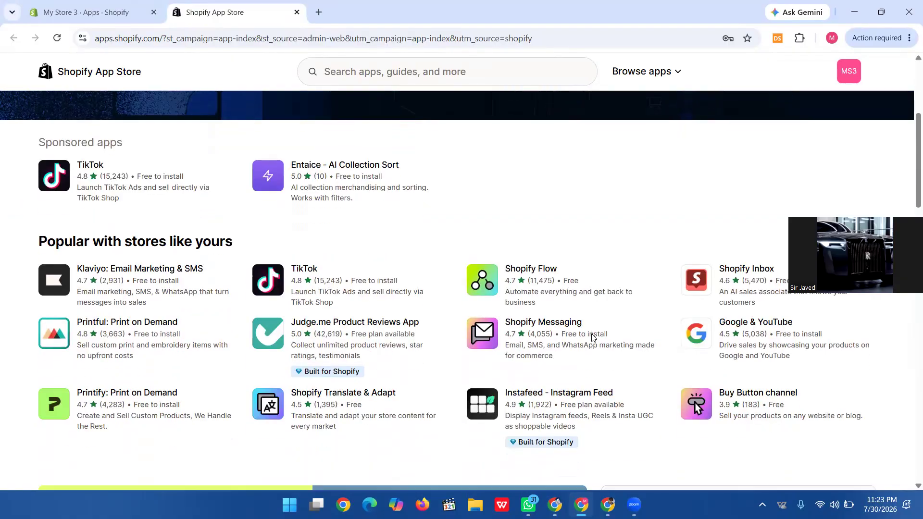
scroll(591, 334, "up", 5)
left_click(370, 80)
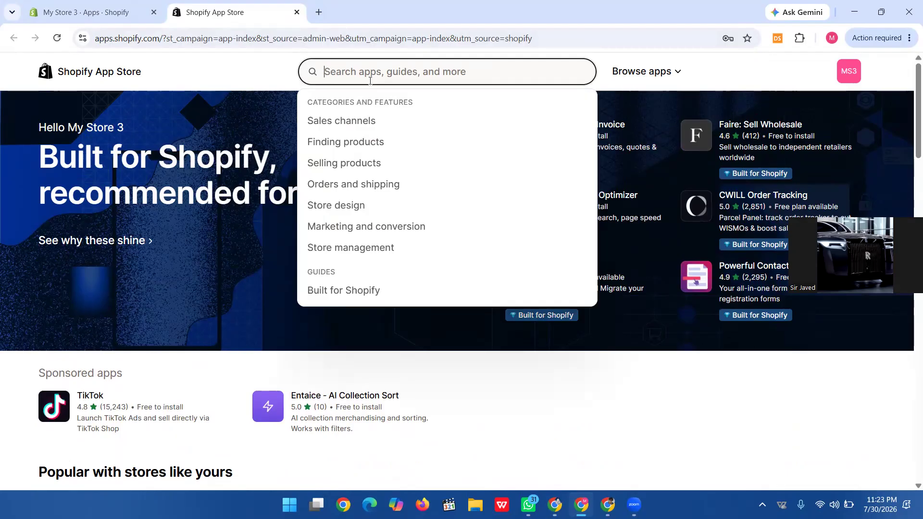
type("dsers")
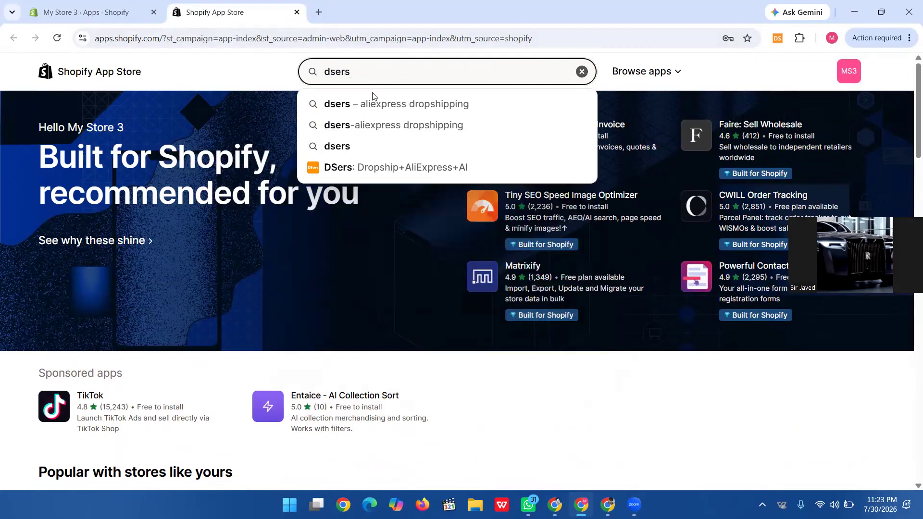
left_click(363, 167)
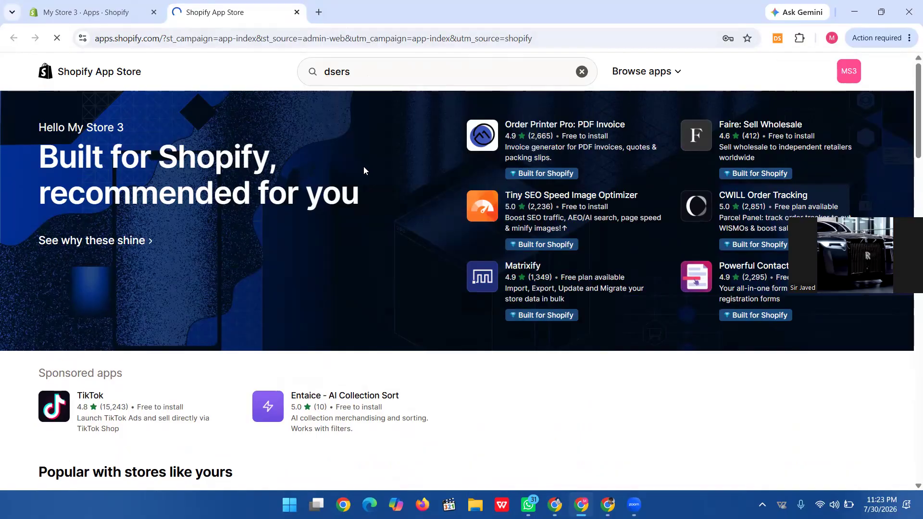
left_click(133, 361)
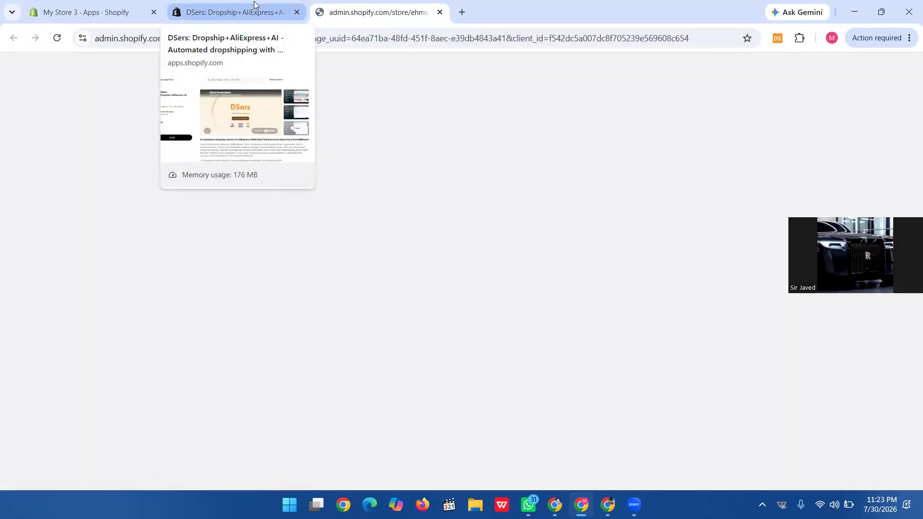
Close the DSers listing tab and install DSers-AliExpress Dropshipping, granting its requested data access
left_click(296, 13)
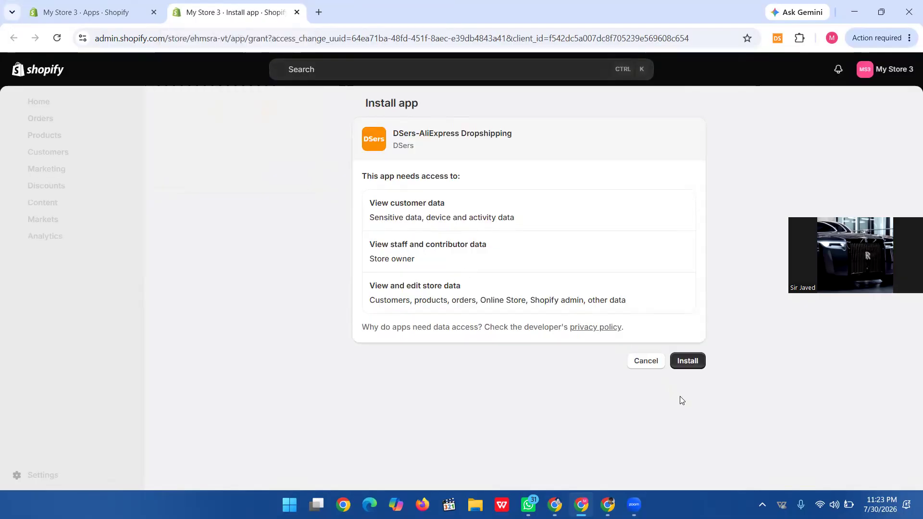
left_click(689, 367)
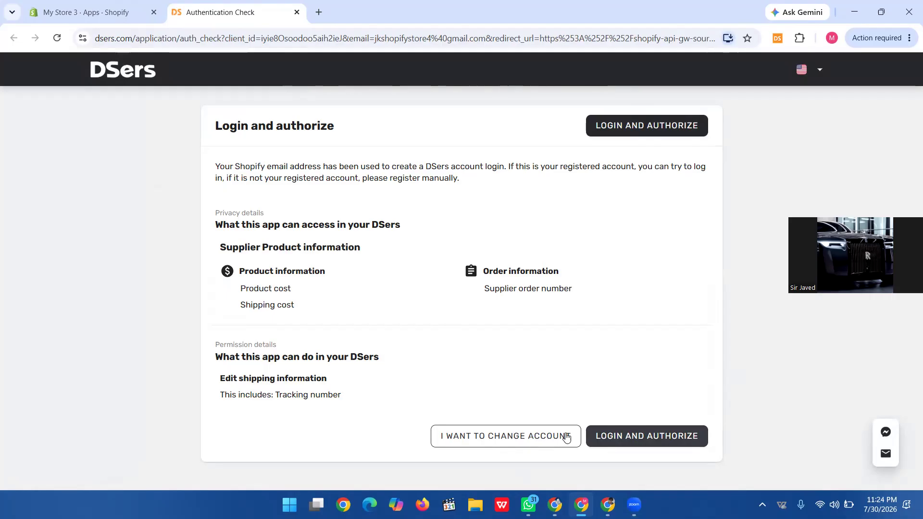
Choose I WANT TO CHANGE ACCOUNT to log in to DSers with a different account
left_click(488, 446)
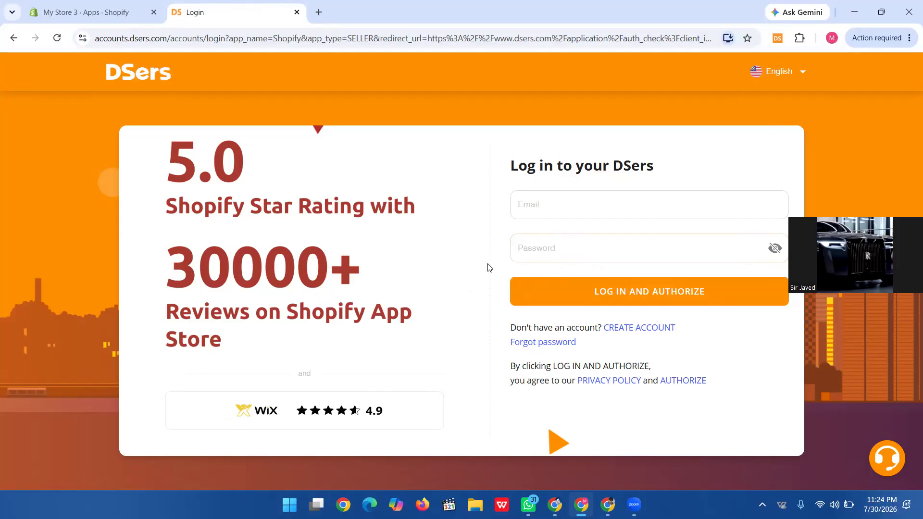
In a new tab, search Google for 'aliex' and open the AliExpress website
left_click(319, 13)
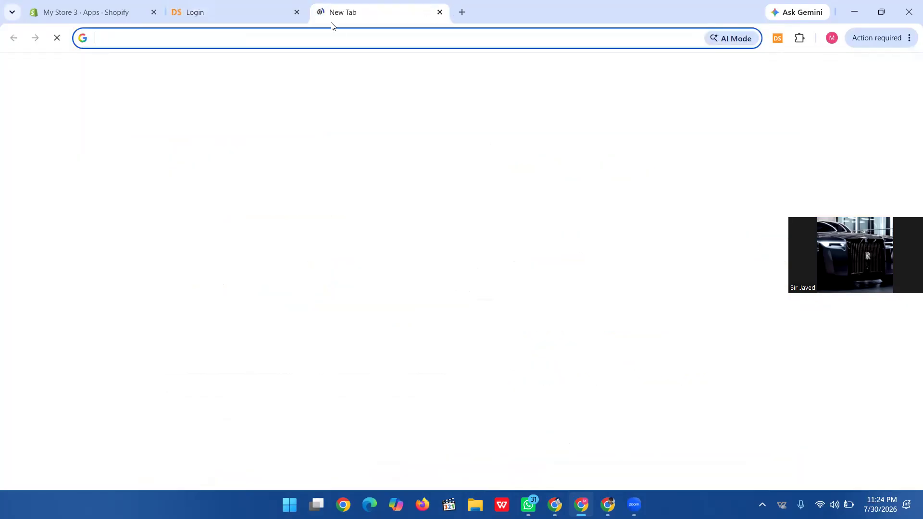
left_click(341, 37)
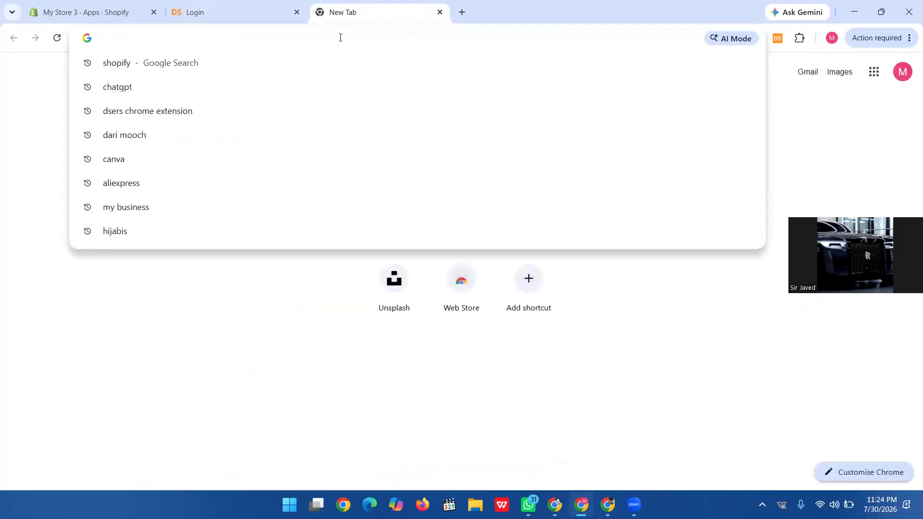
type("al")
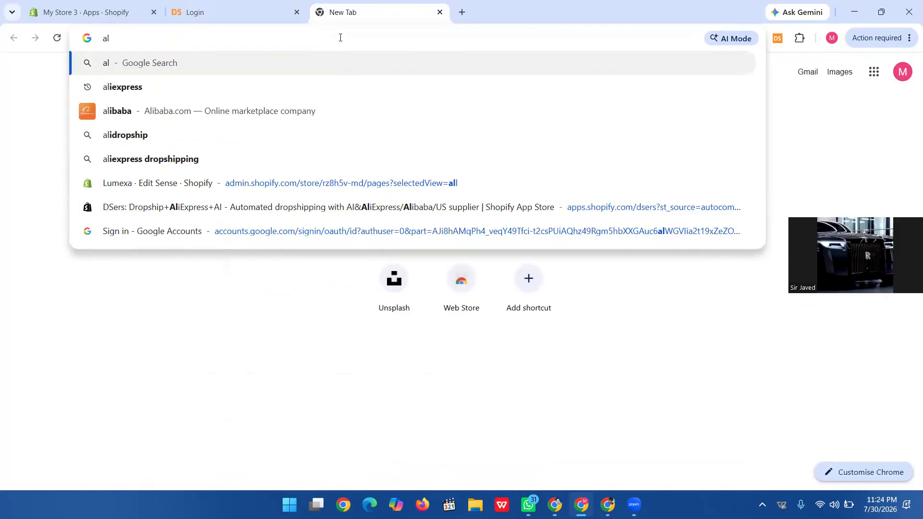
type("iex")
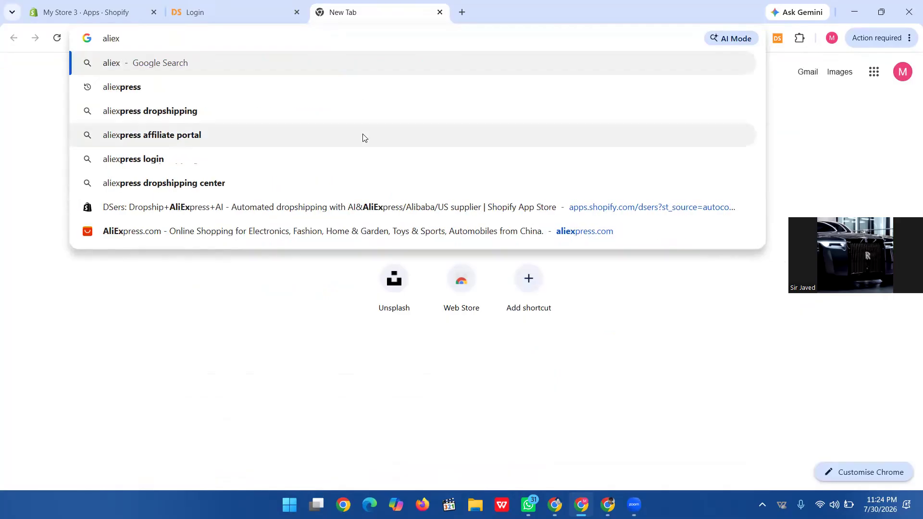
left_click(244, 87)
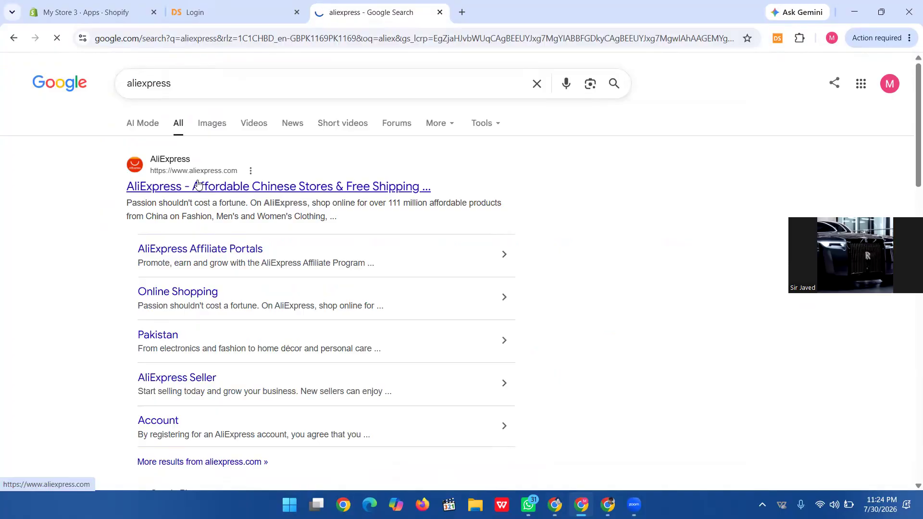
left_click(198, 185)
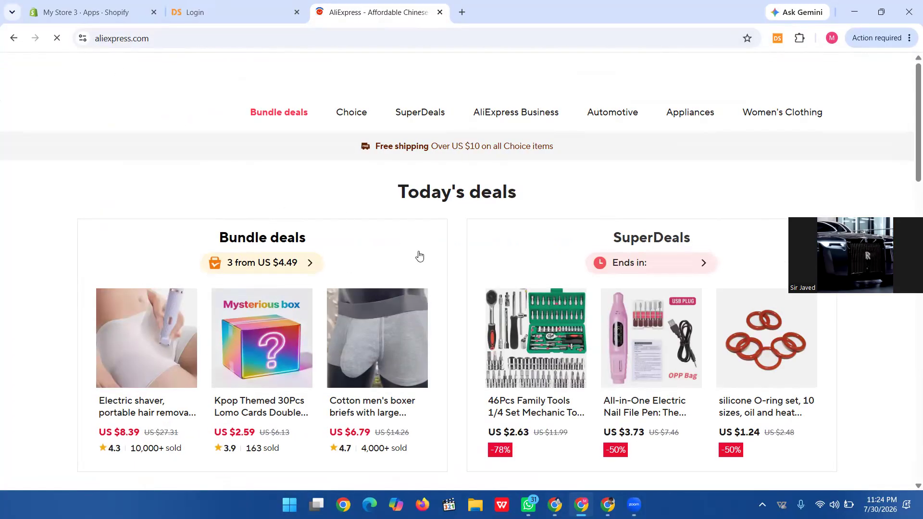
Dismiss the Bundle deals promotion and request an AliExpress sign-in code by email
scroll(430, 288, "down", 5)
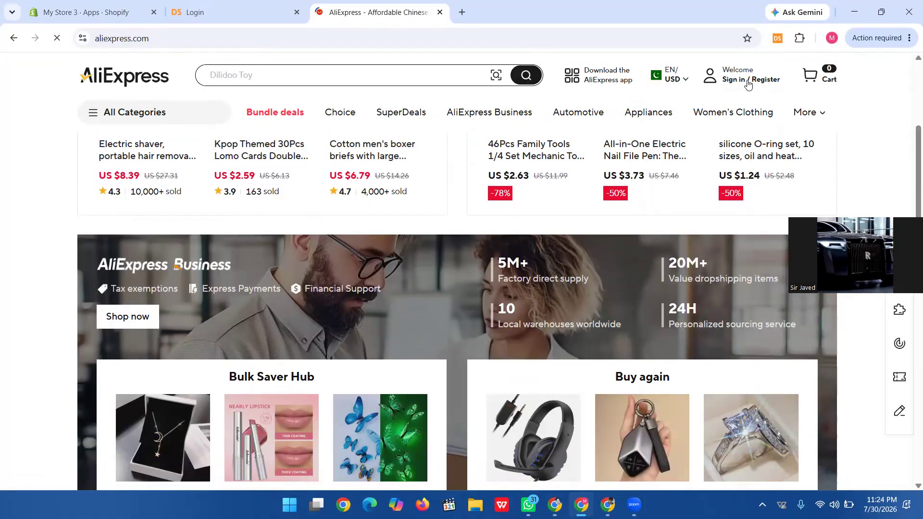
mouse_move(748, 84)
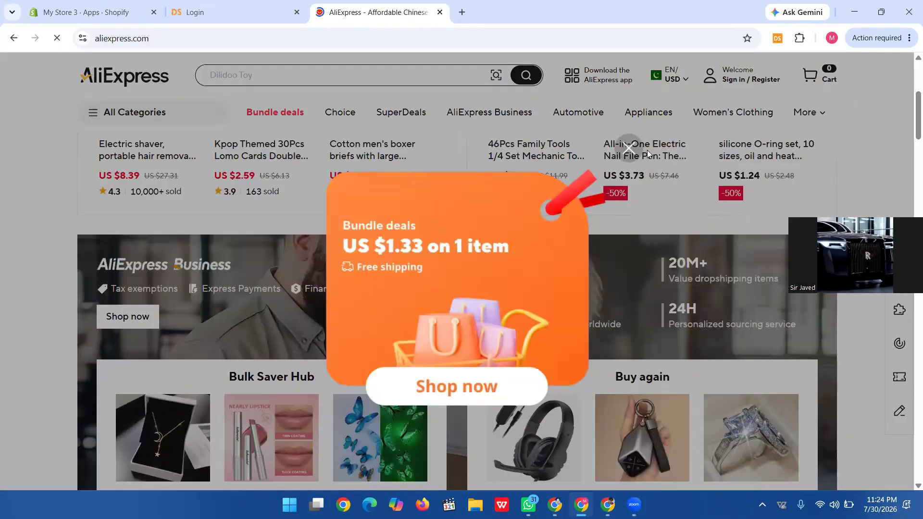
left_click(629, 150)
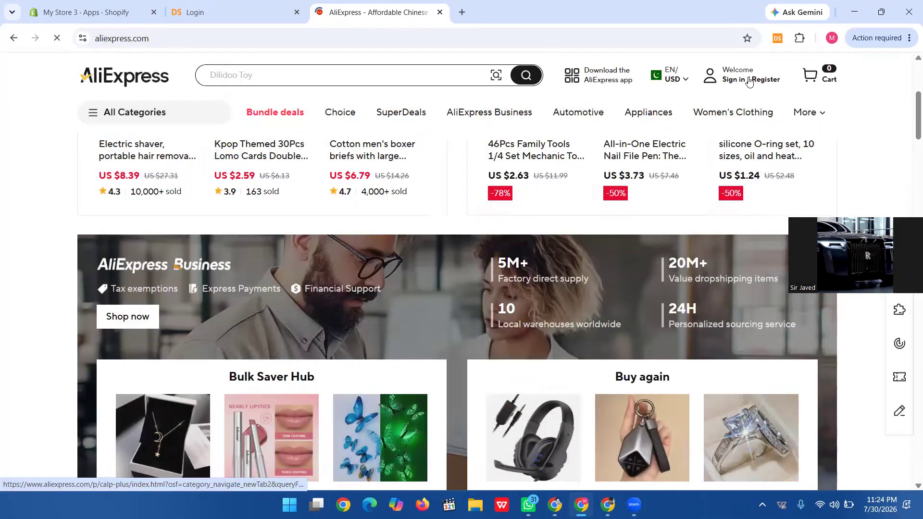
mouse_move(757, 91)
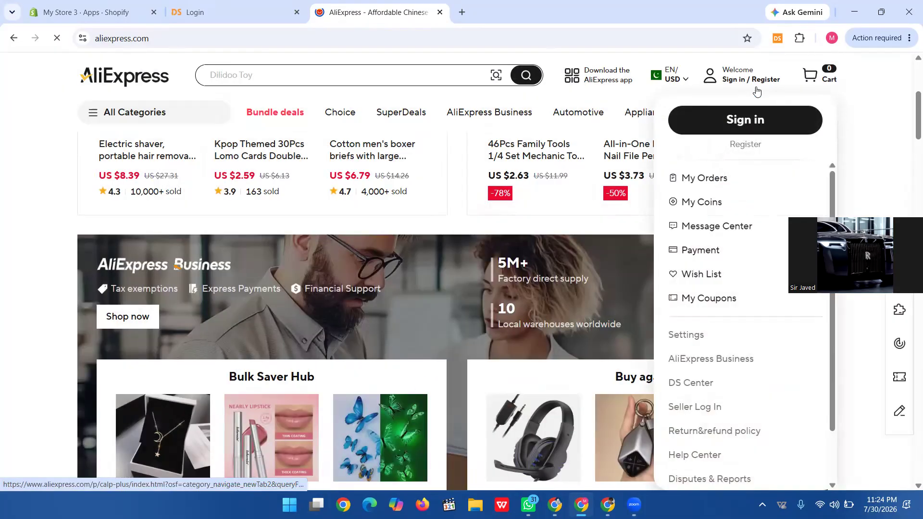
left_click(745, 145)
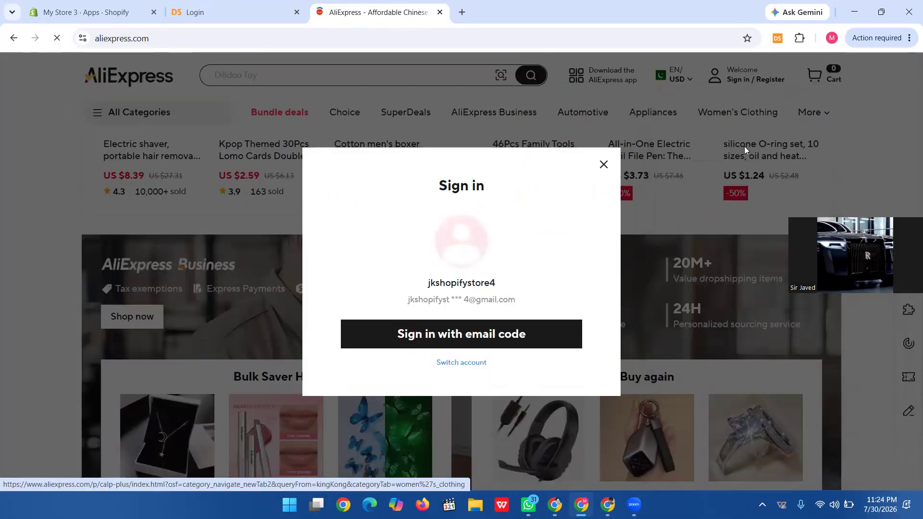
left_click(466, 339)
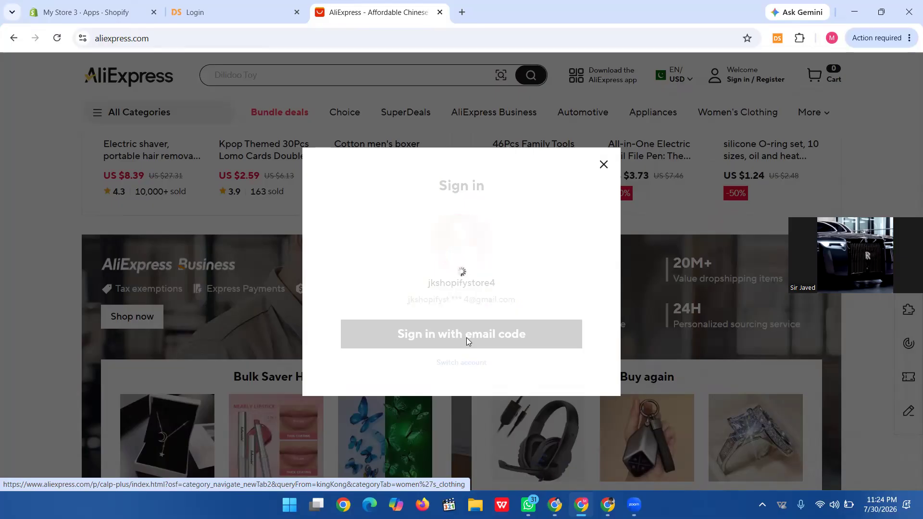
left_click(463, 11)
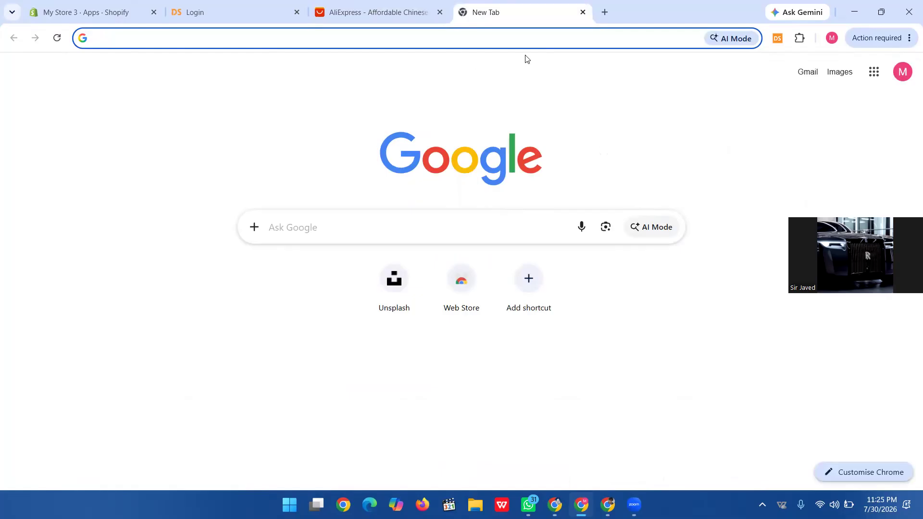
Read the AliExpress verification email in Gmail and enter the code to finish signing in
left_click(807, 72)
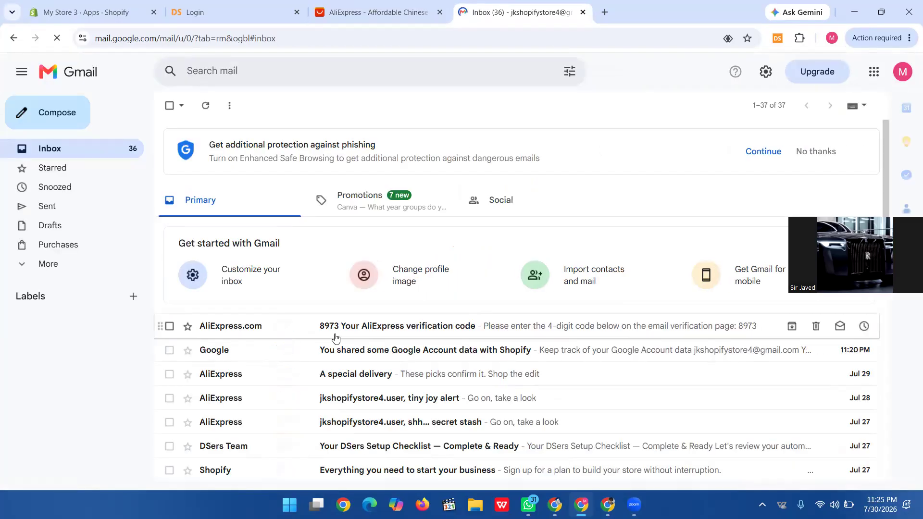
left_click(335, 336)
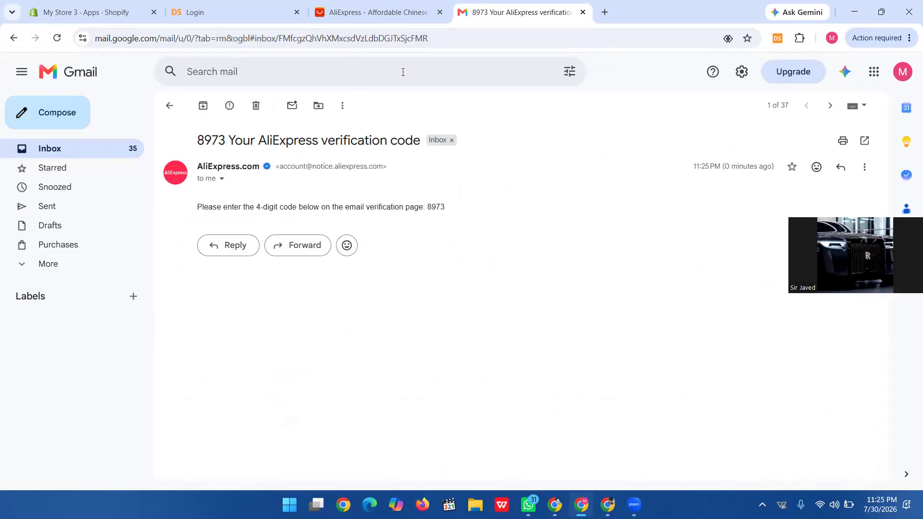
left_click(375, 3)
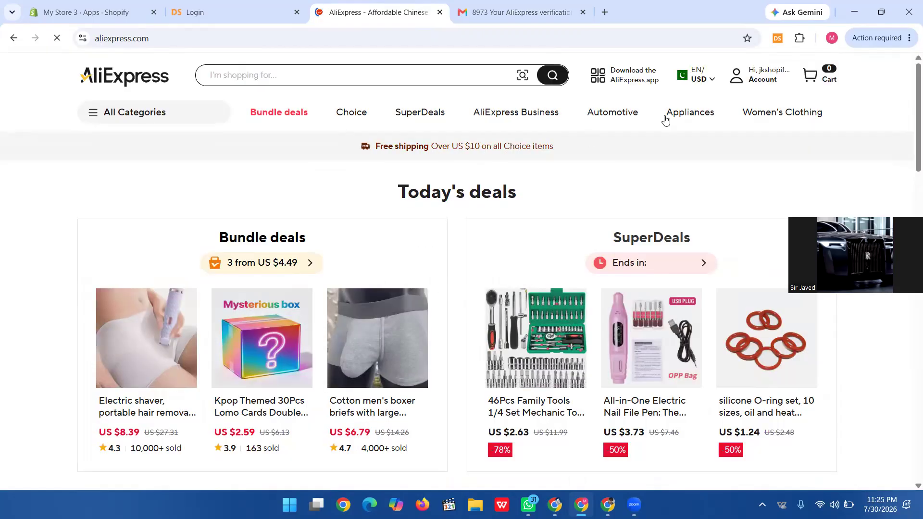
scroll(673, 227, "down", 5)
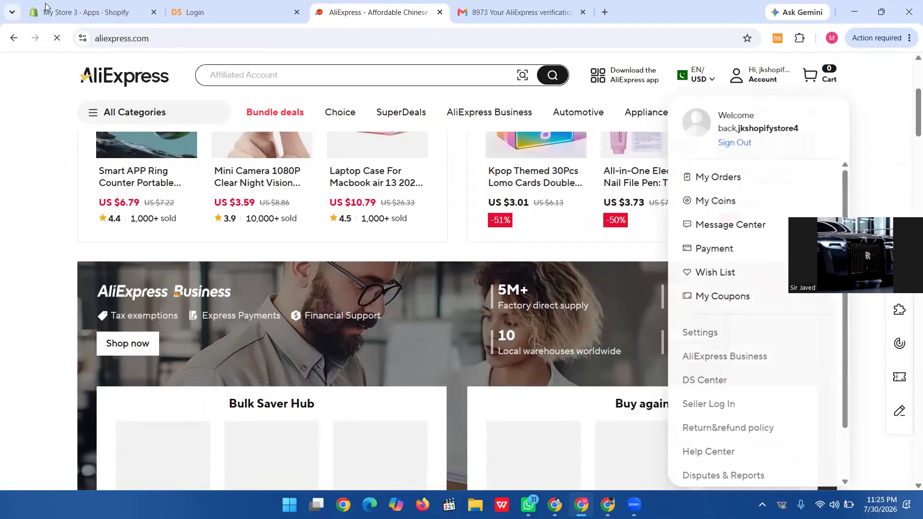
left_click(235, 14)
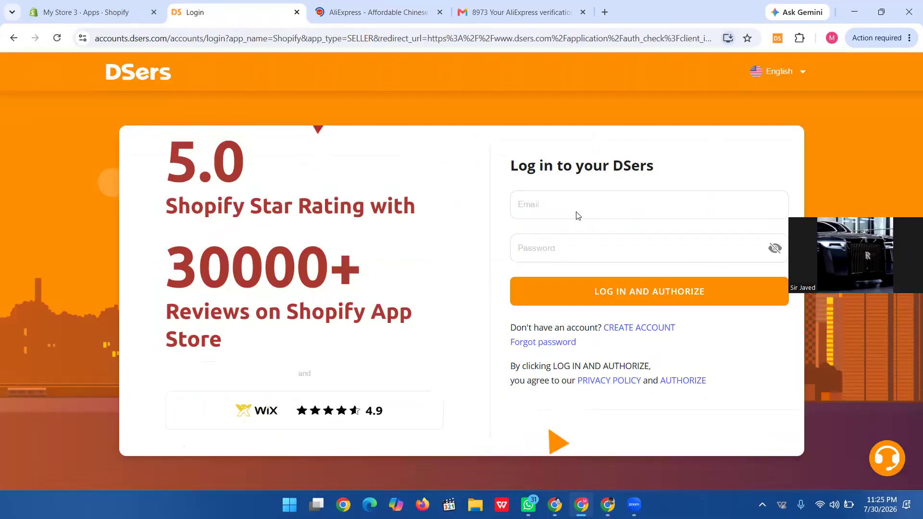
Try logging in to DSers with the saved store email and password, correcting a typo and retrying
left_click(599, 202)
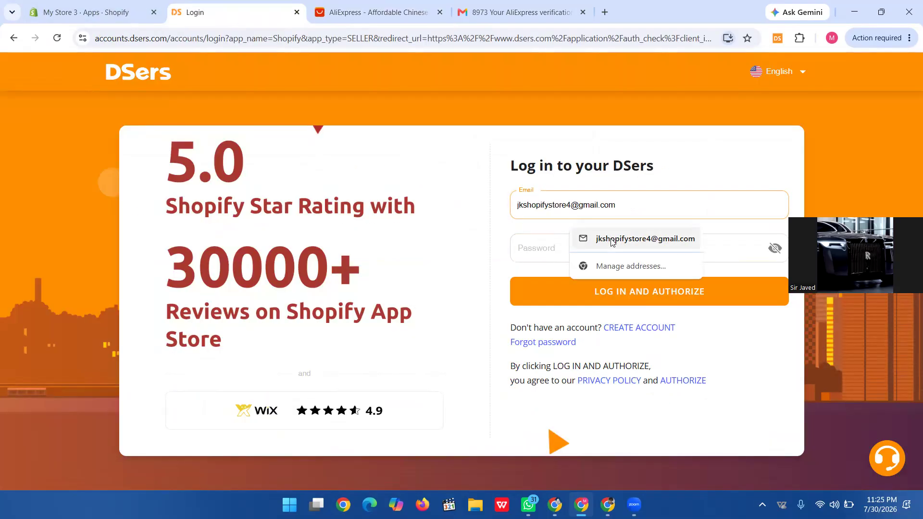
left_click(585, 246)
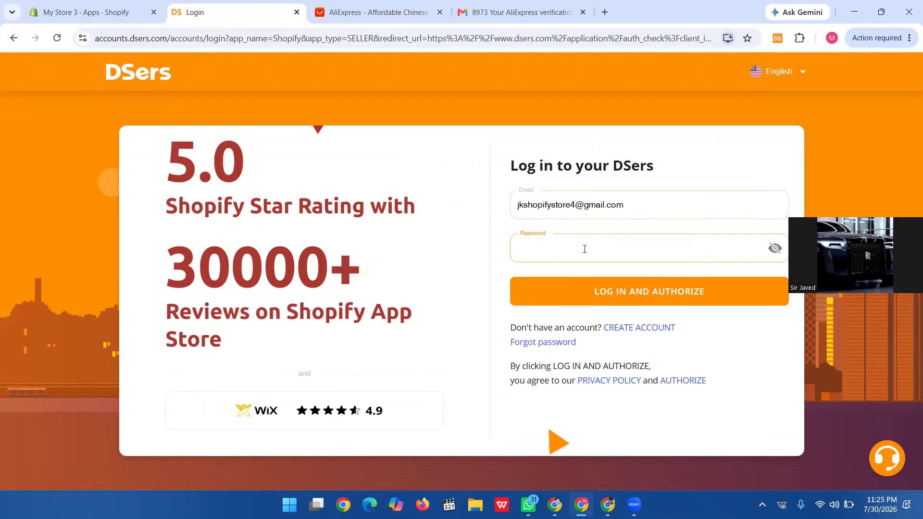
type("****")
left_click(776, 249)
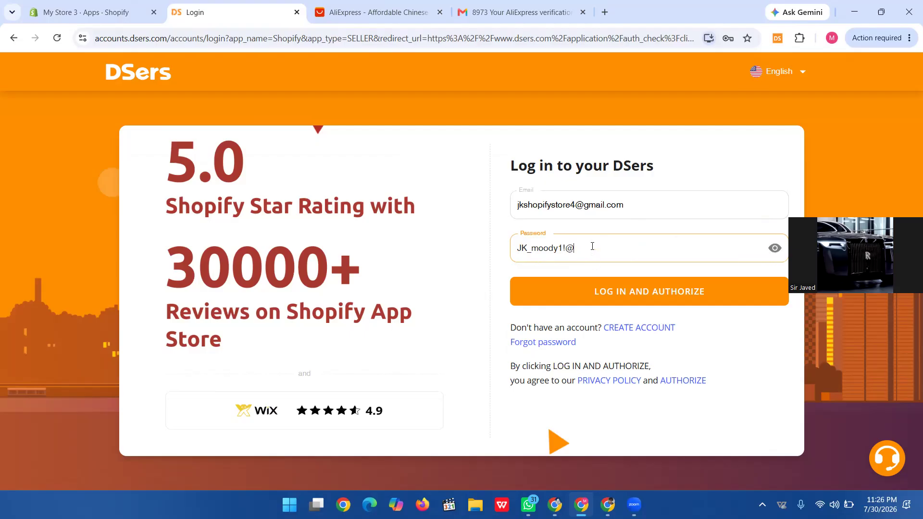
left_click(656, 293)
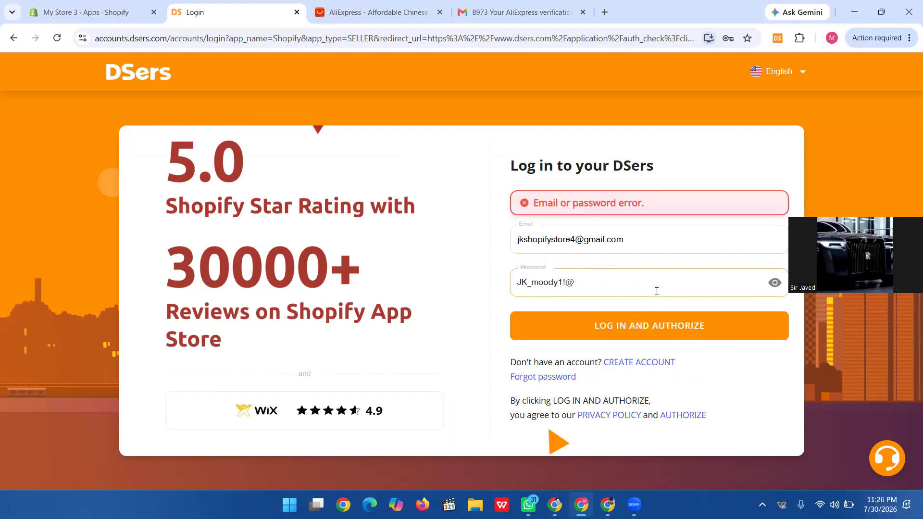
key("BackSpace")
left_click(604, 327)
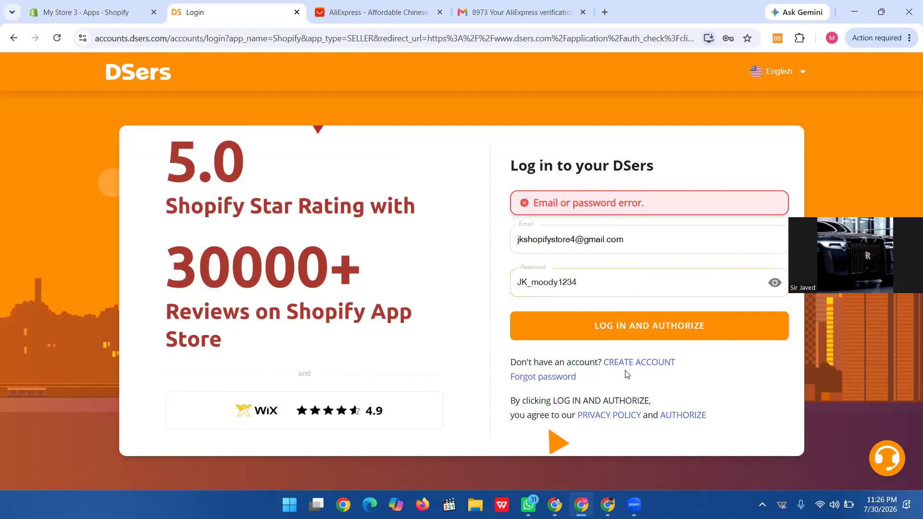
Request DSers password reset instructions by email for the store's account address
left_click(555, 378)
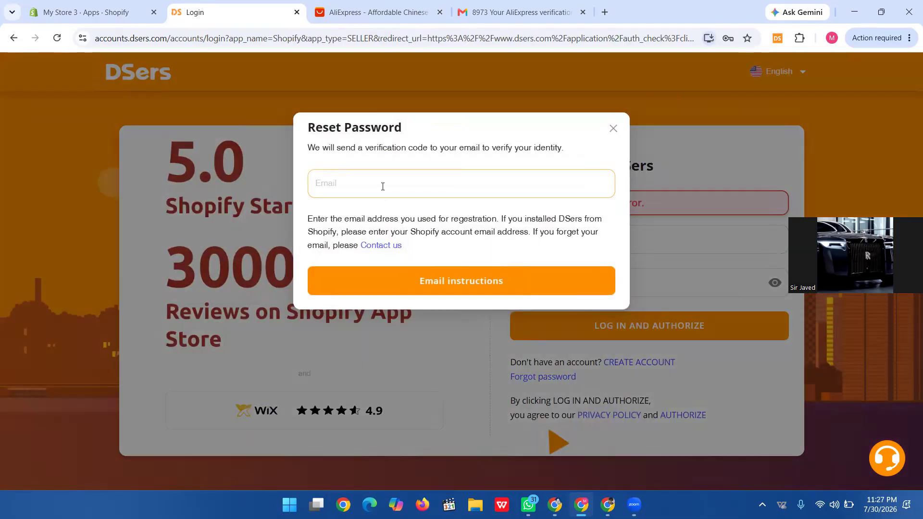
left_click(383, 186)
left_click(414, 217)
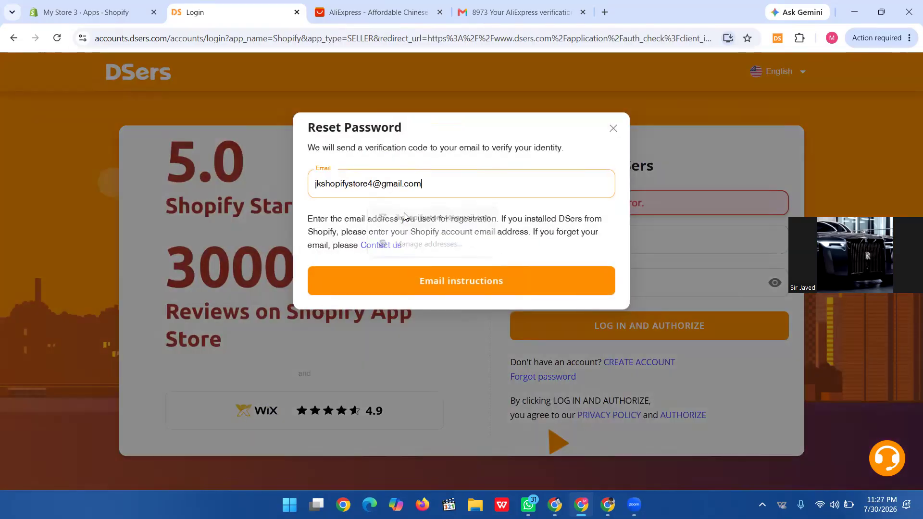
left_click(447, 279)
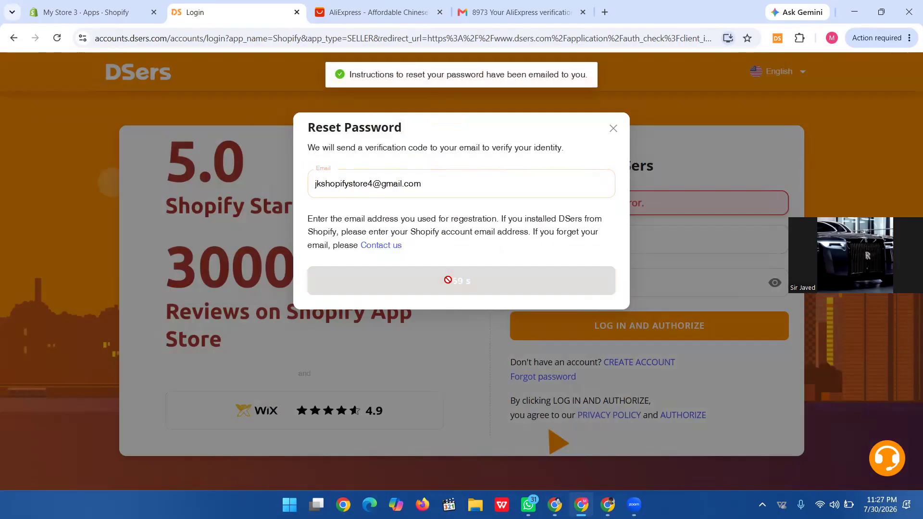
left_click(487, 9)
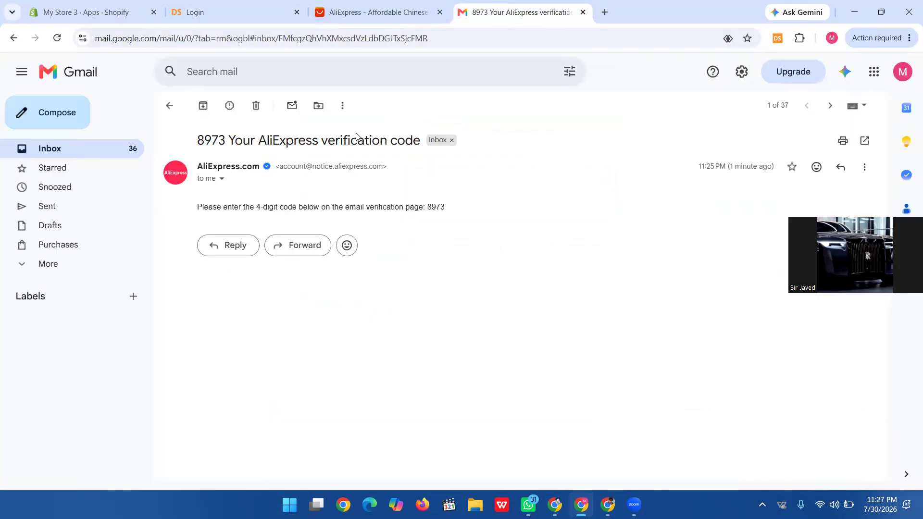
Open the 'Start your business on Dsers' email and follow its Reset password link
left_click(74, 148)
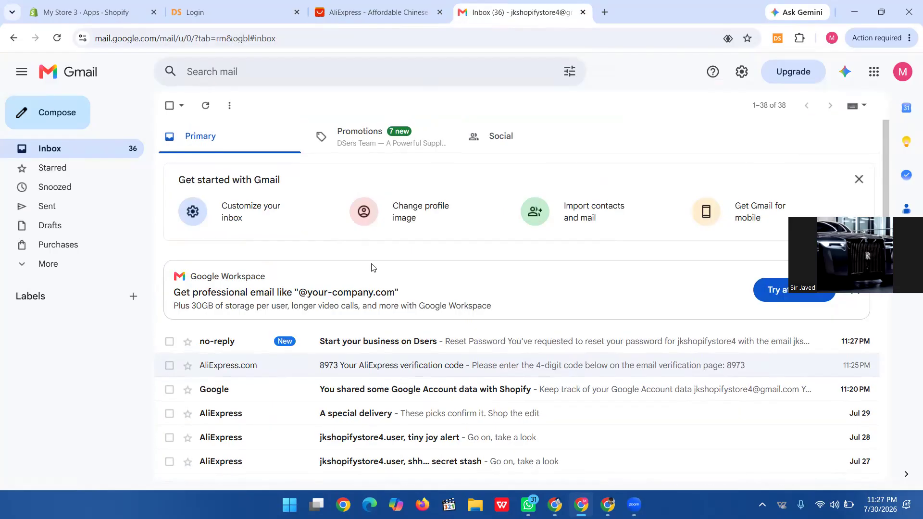
left_click(383, 349)
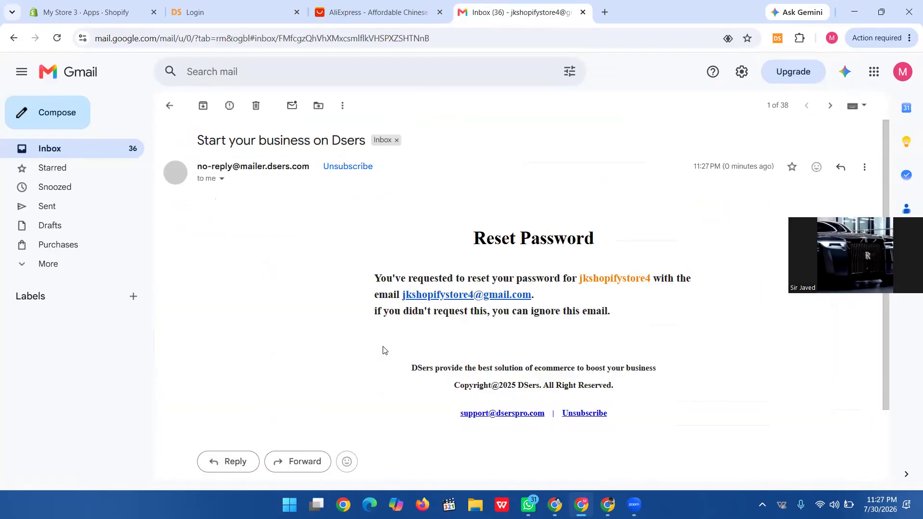
scroll(581, 381, "down", 3)
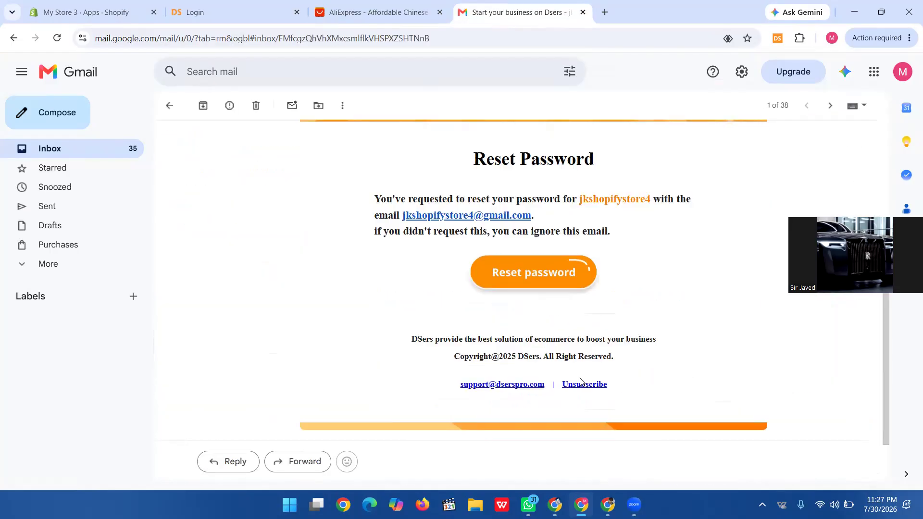
left_click(533, 273)
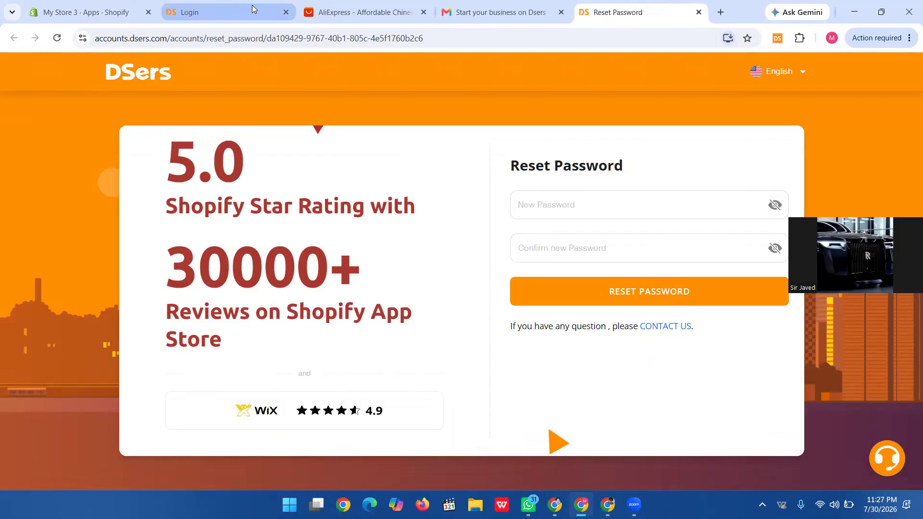
Enter and confirm a self-chosen new DSers password instead of the suggested one, and submit the reset
left_click(615, 212)
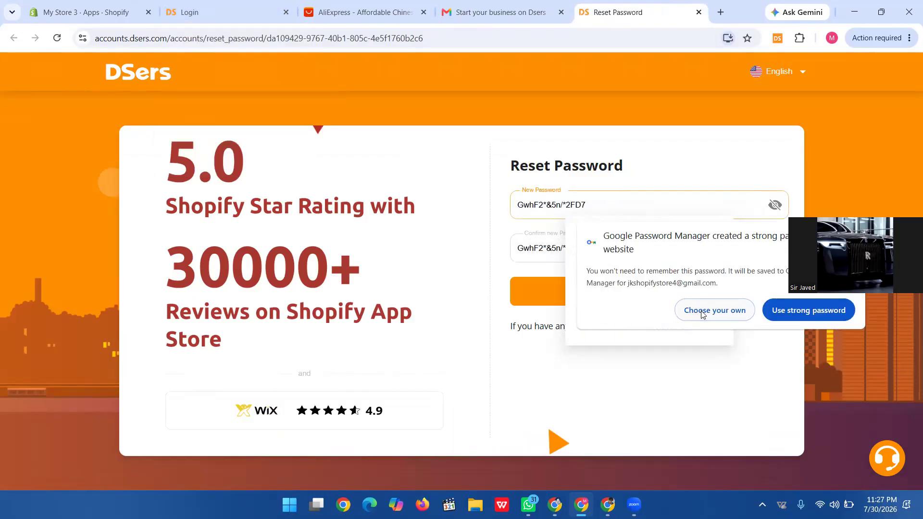
left_click(702, 314)
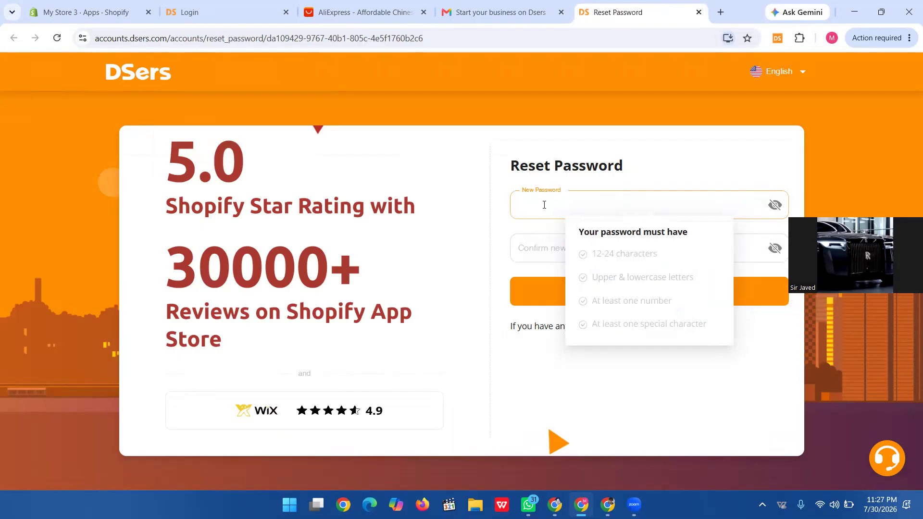
type("••@•")
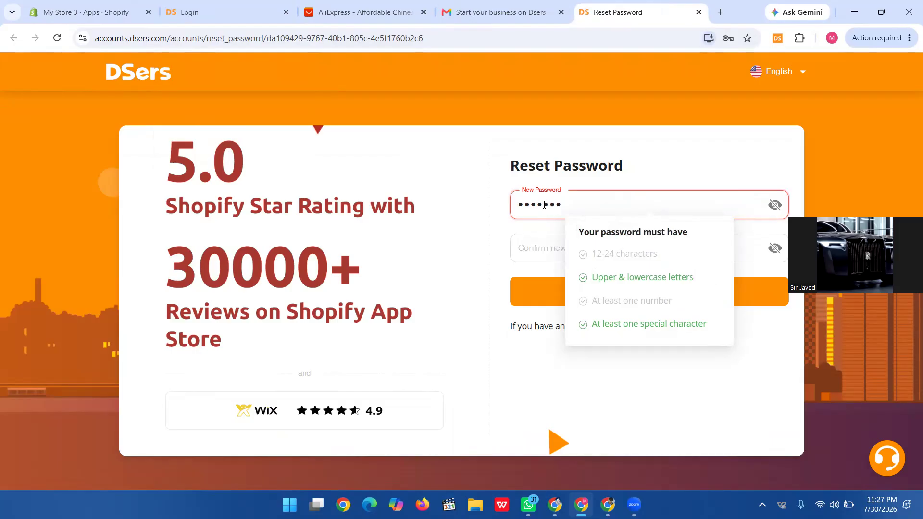
type("1•")
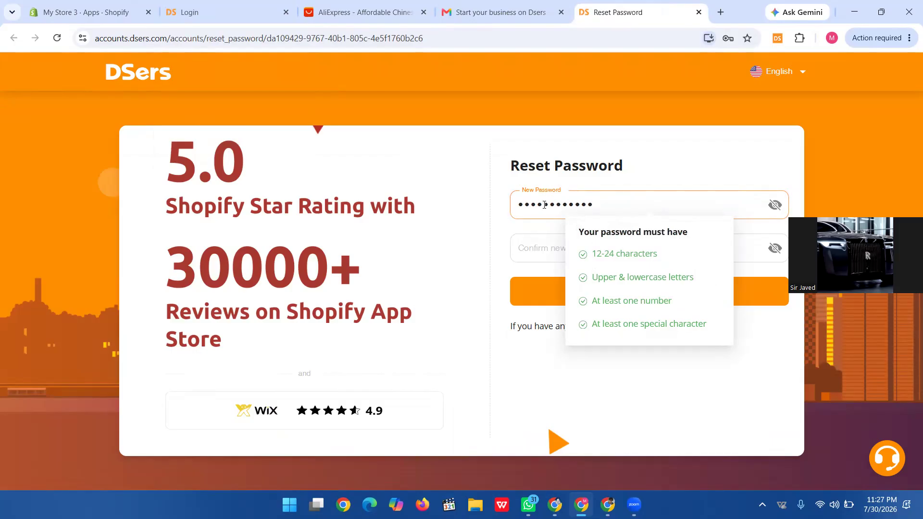
left_click(534, 247)
type("••")
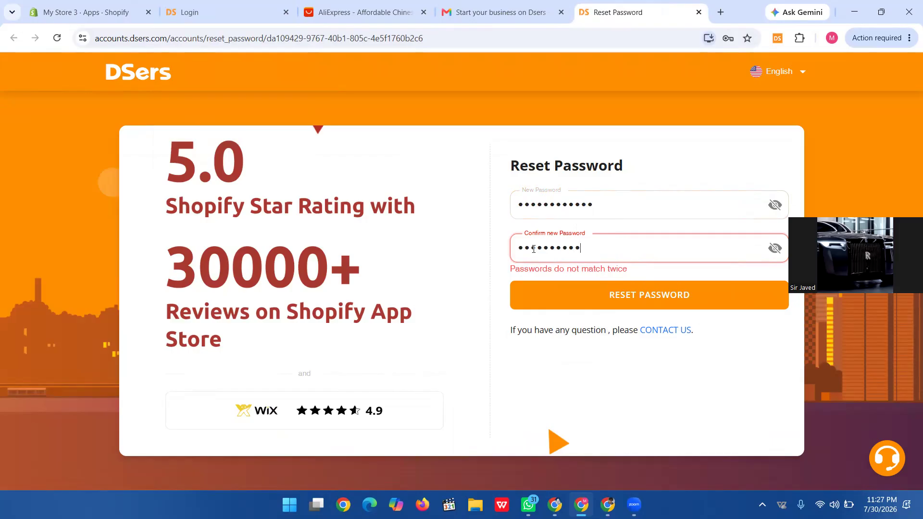
type("•")
left_click(558, 306)
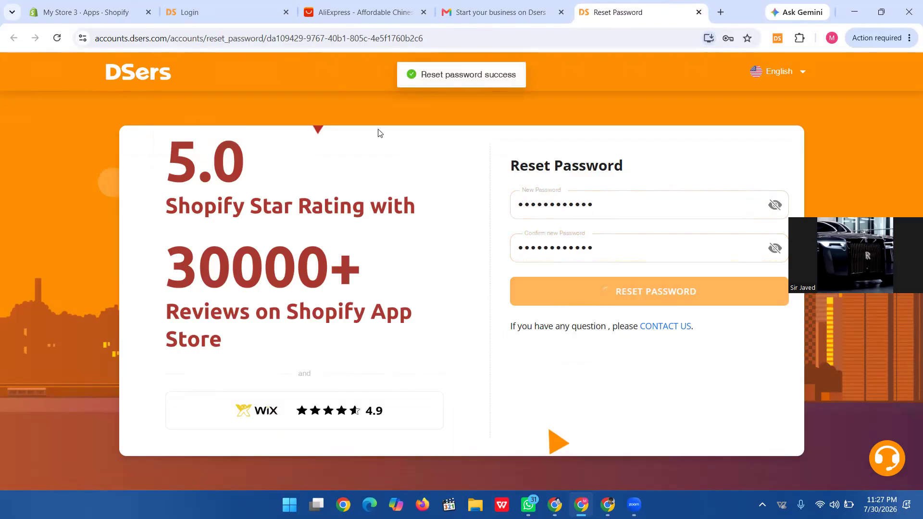
left_click(206, 10)
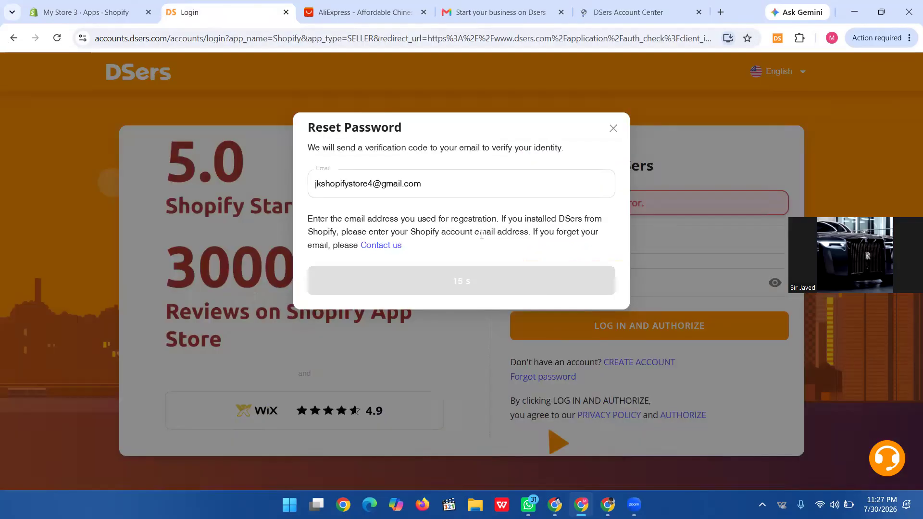
Close the reset dialog, save the new password in the browser, and log in to DSers
left_click(613, 129)
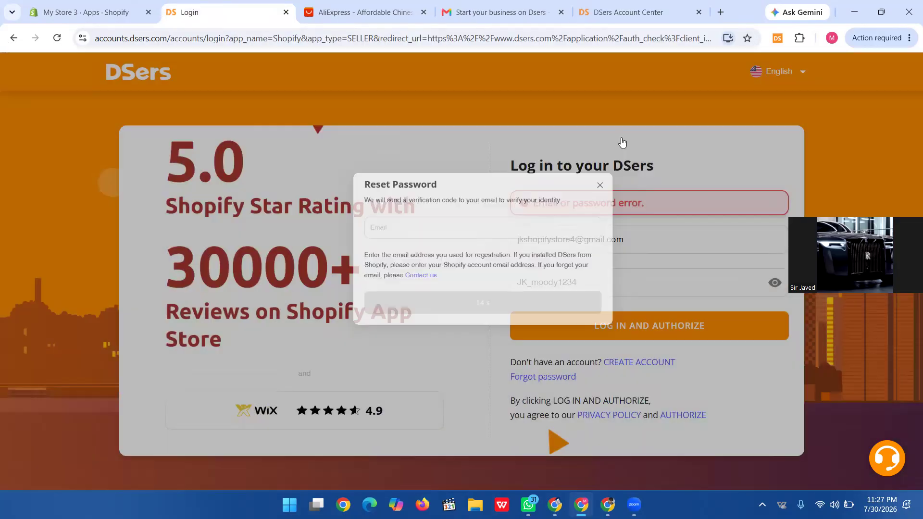
left_click(658, 226)
left_click(600, 283)
key("ctrl+a")
left_click(615, 317)
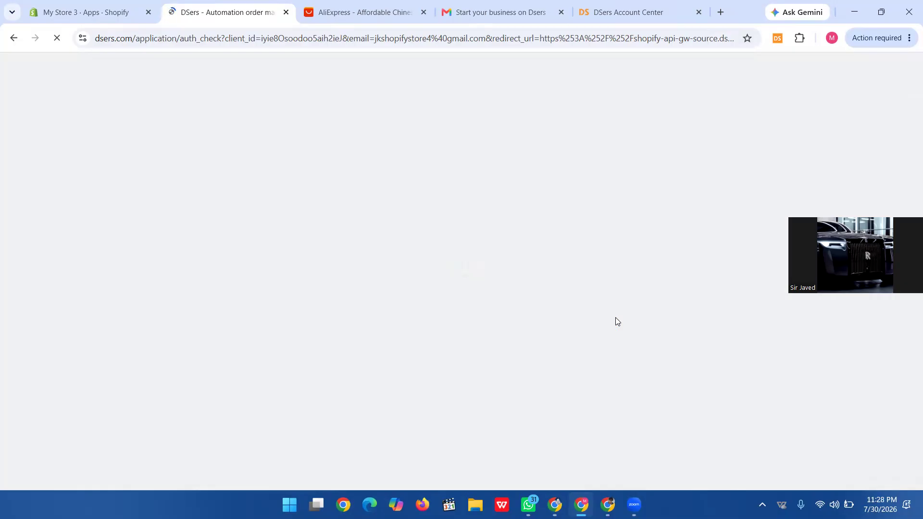
Close the extra Gmail and DSers tabs, dismiss What's new, and confirm linking DSers to Shopify
left_click(560, 12)
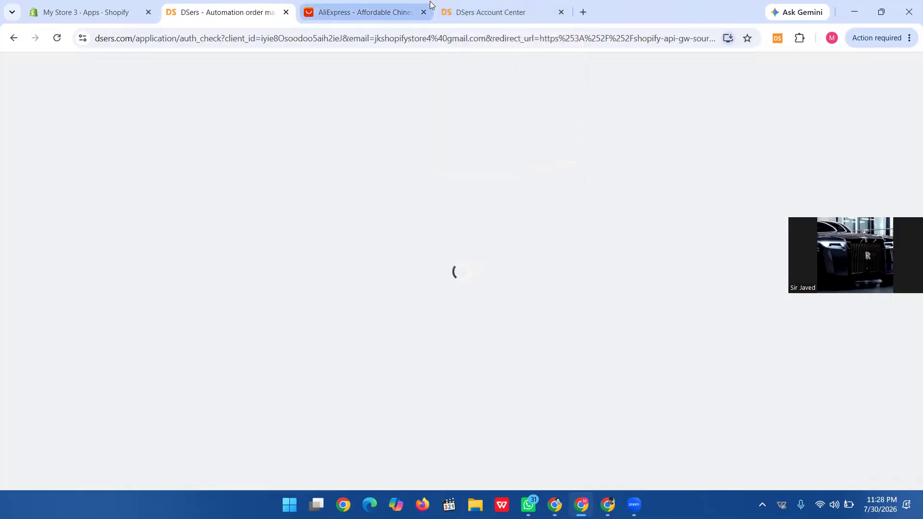
left_click(561, 12)
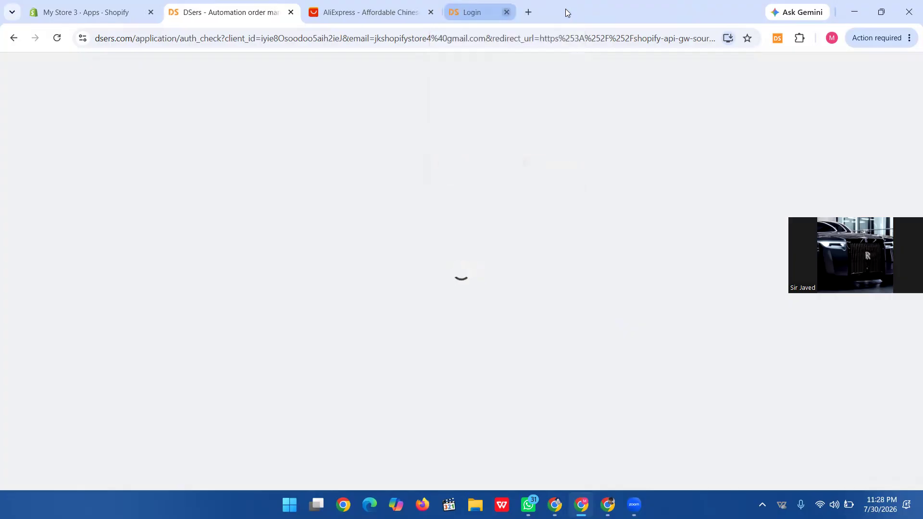
left_click(84, 4)
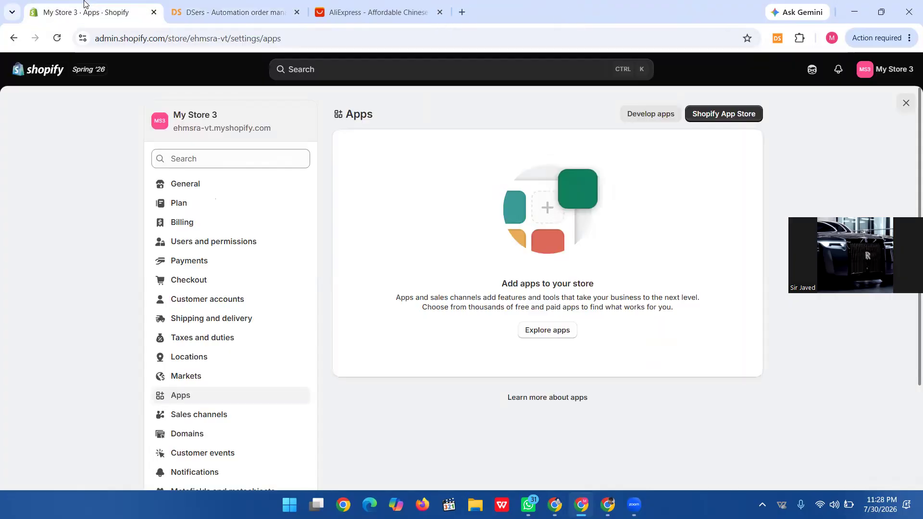
left_click(218, 14)
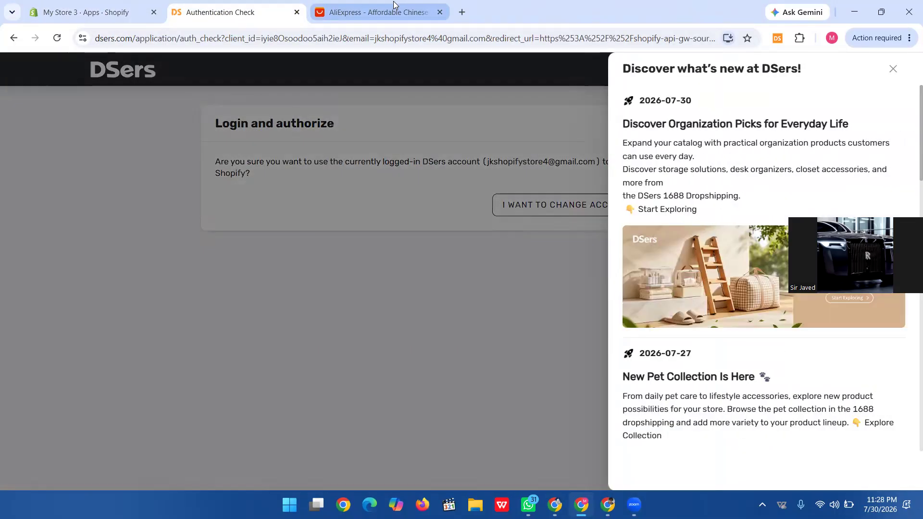
left_click(393, 4)
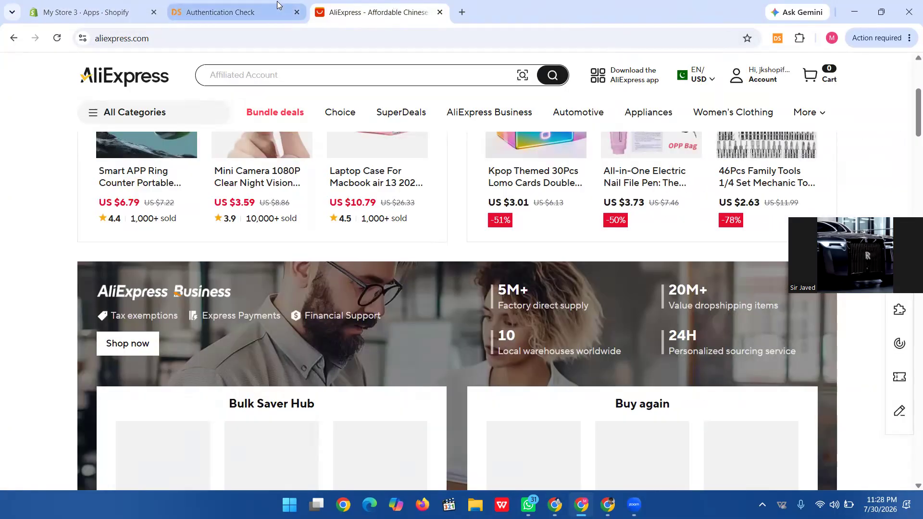
left_click(253, 7)
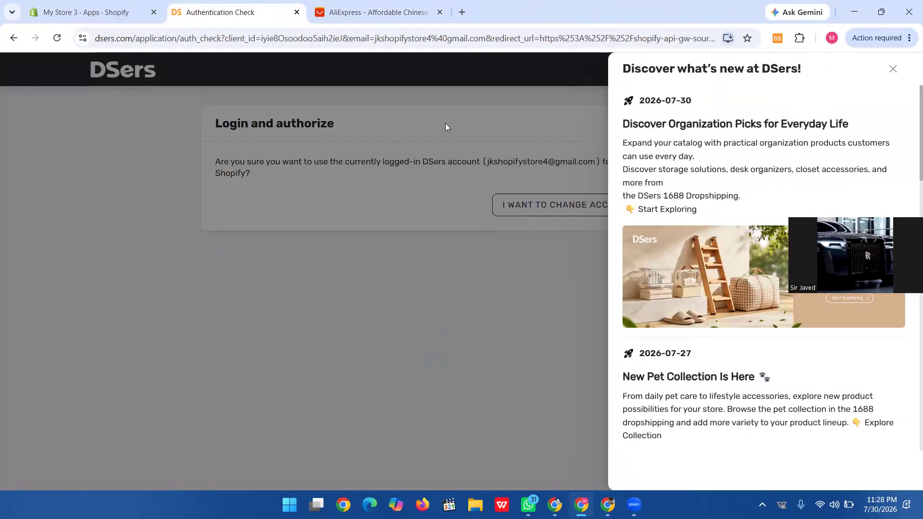
left_click(892, 69)
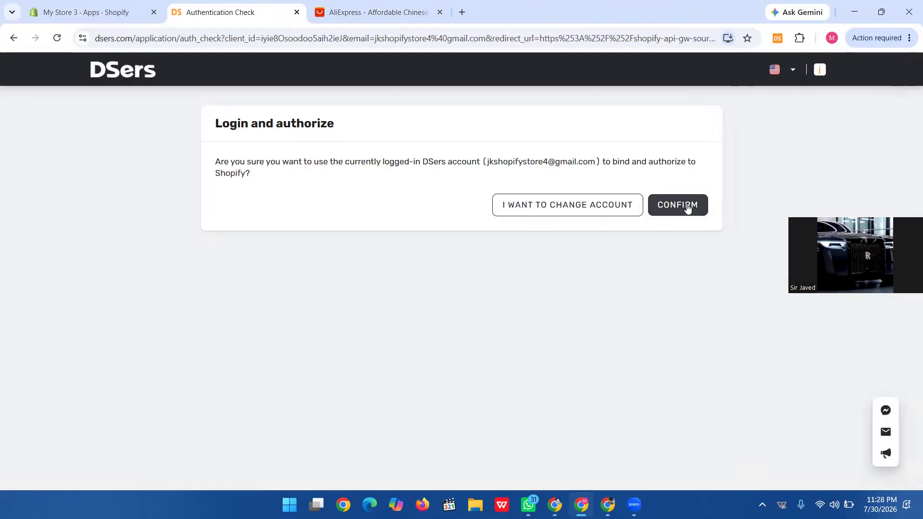
left_click(687, 209)
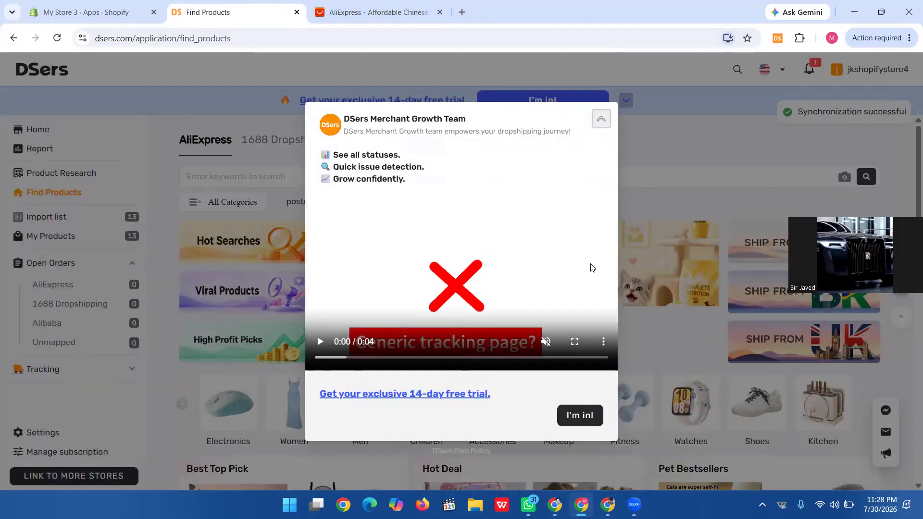
Dismiss the free-trial and store-authorization notices, then add the SANDA watch to the import list
left_click(601, 119)
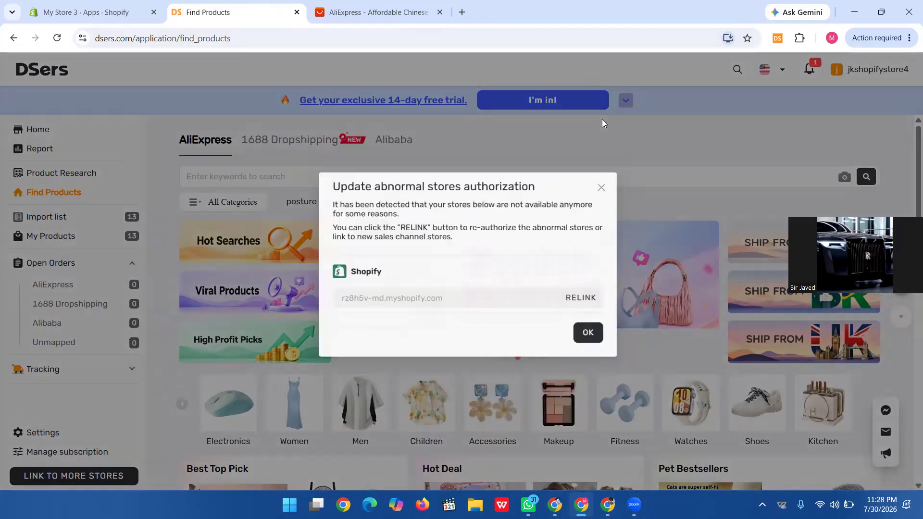
left_click(607, 193)
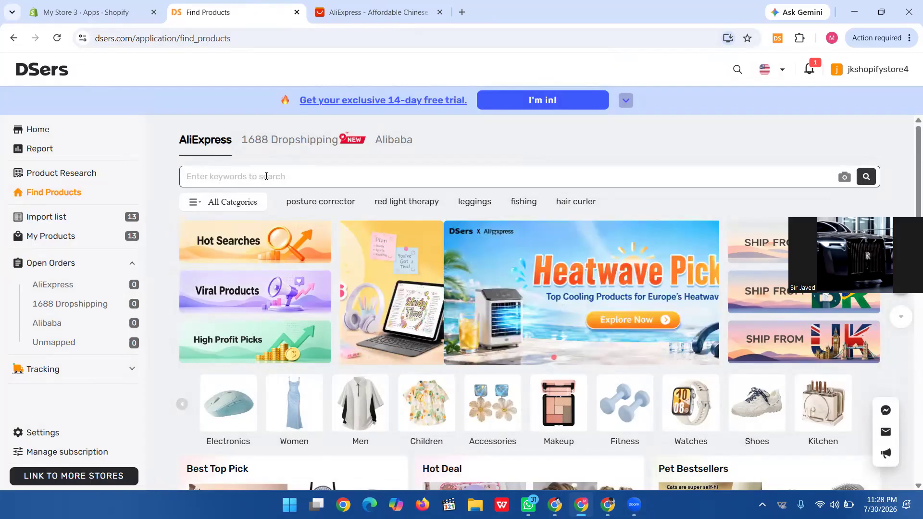
scroll(442, 447, "down", 5)
scroll(442, 447, "down", 10)
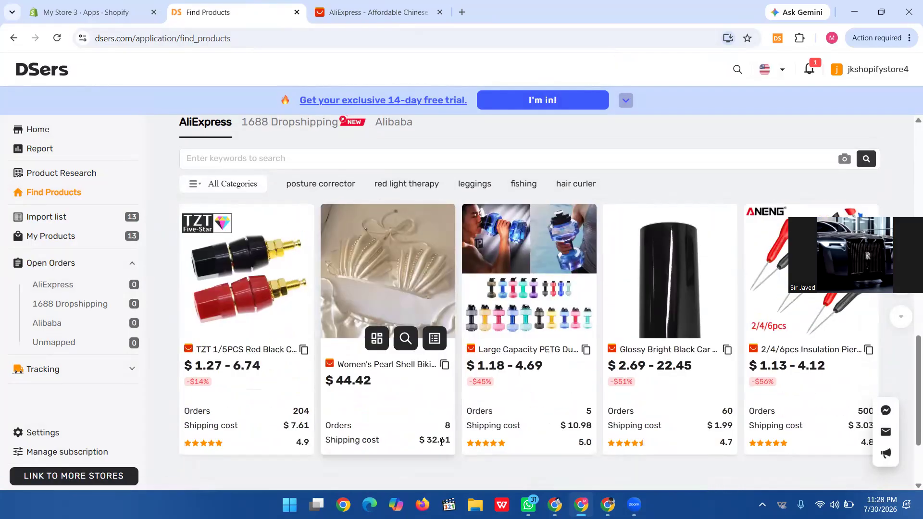
scroll(442, 442, "down", 2)
scroll(442, 439, "up", 2)
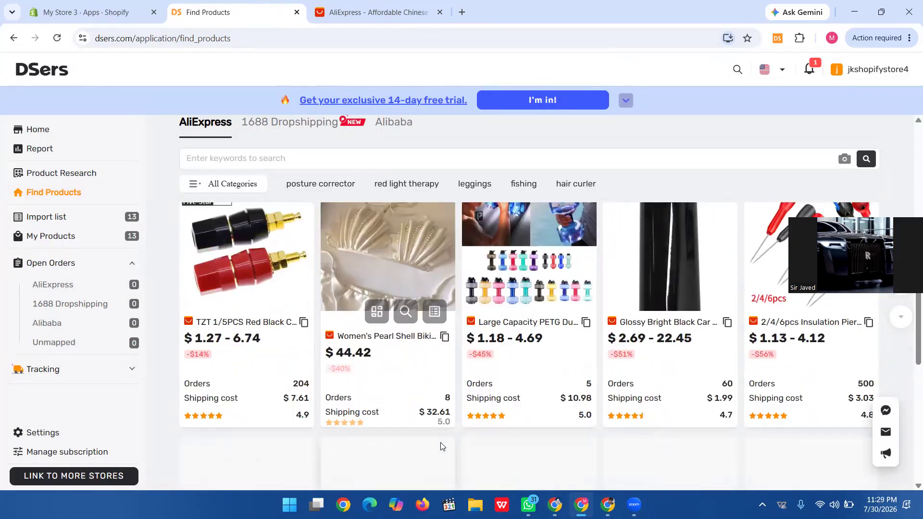
scroll(440, 447, "down", 5)
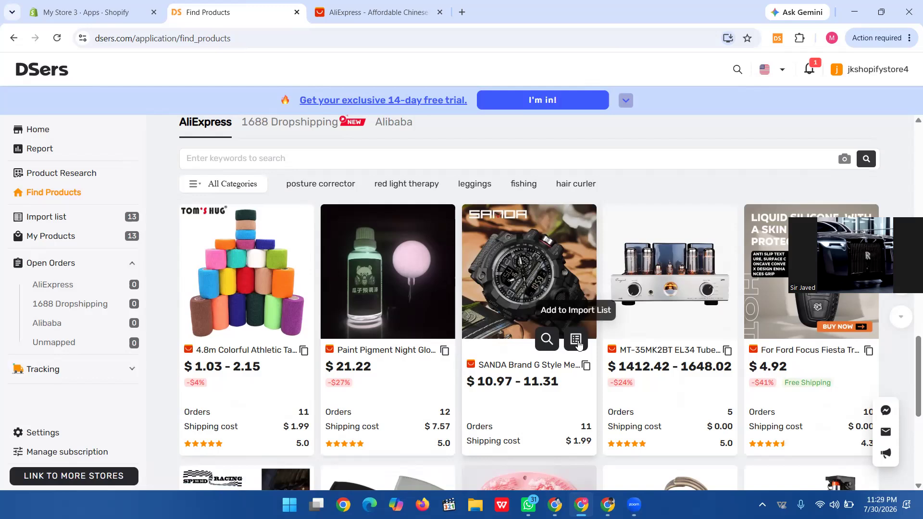
left_click(576, 340)
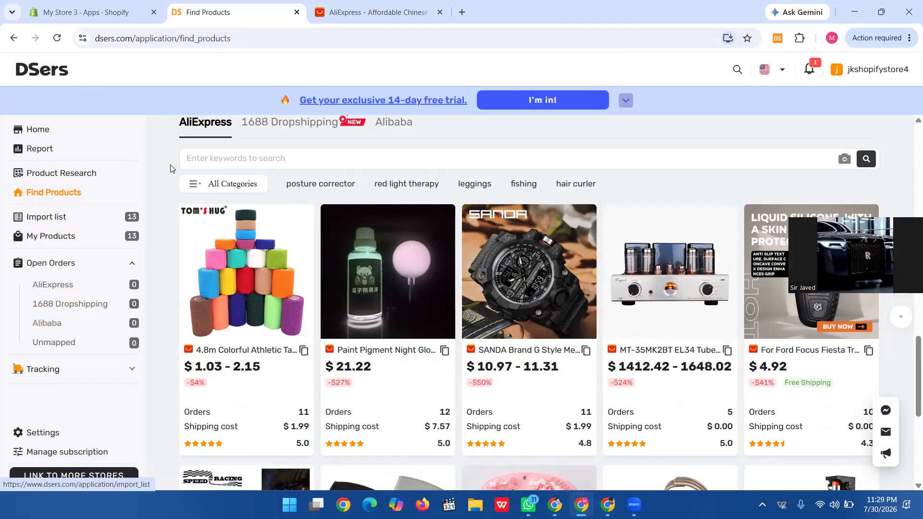
left_click(385, 13)
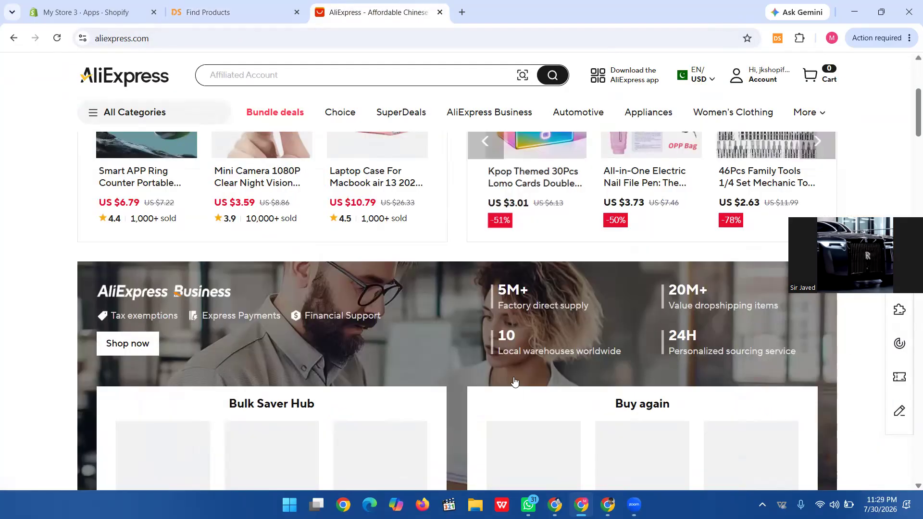
Add the Dark Side of the Moon album item ($17.18) from More to love to DSers
scroll(511, 397, "down", 10)
scroll(511, 396, "down", 10)
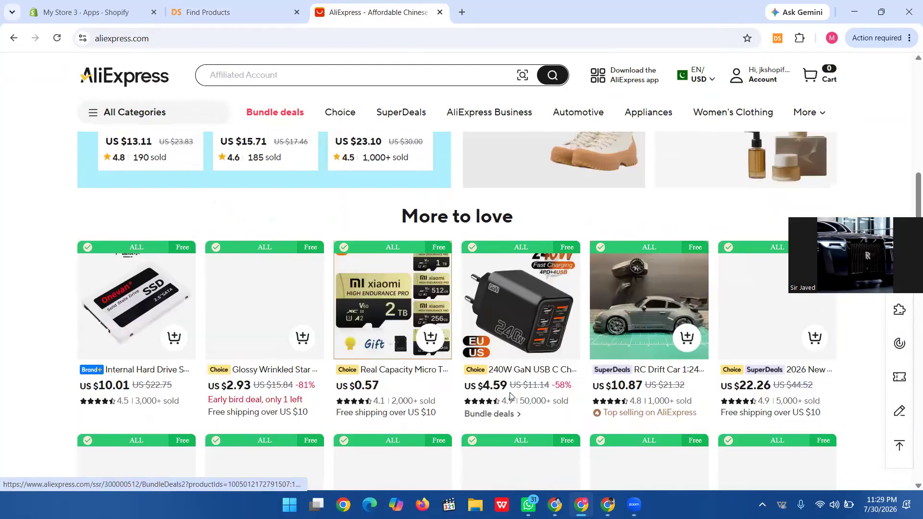
scroll(510, 397, "down", 1)
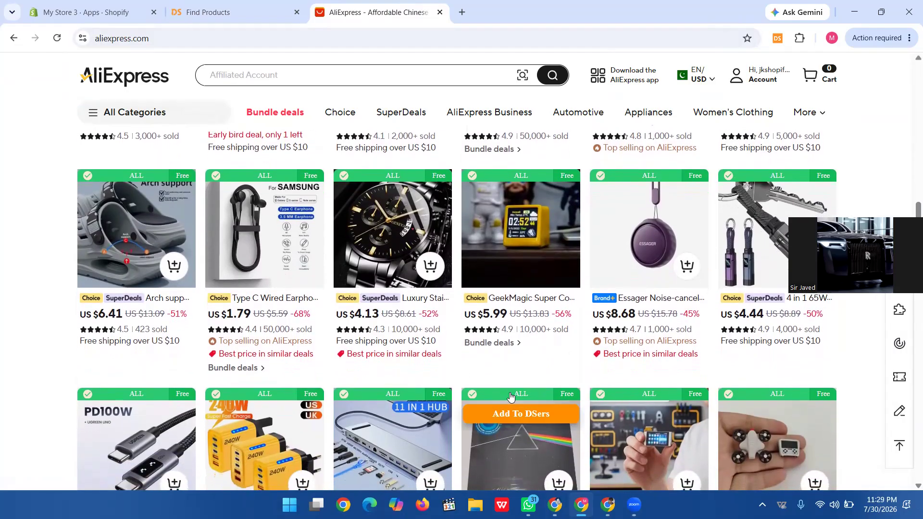
scroll(509, 395, "up", 1)
scroll(511, 395, "down", 5)
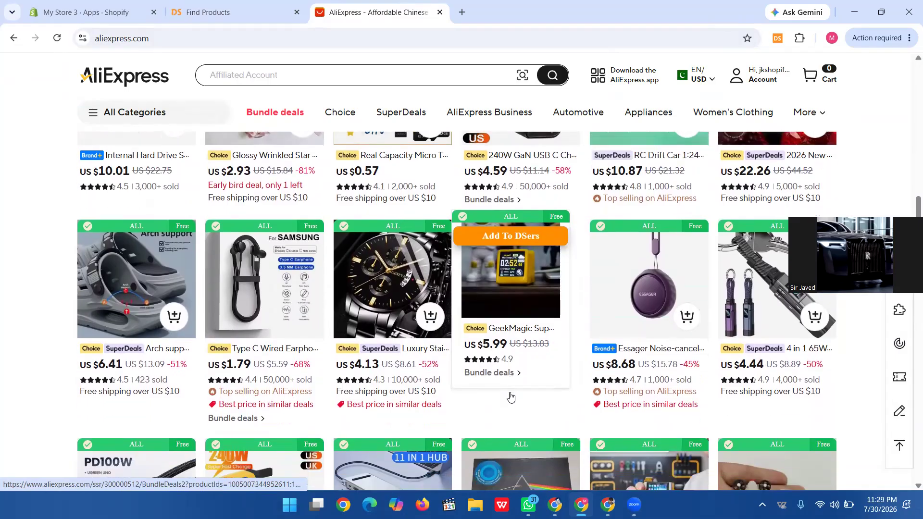
scroll(511, 397, "down", 1)
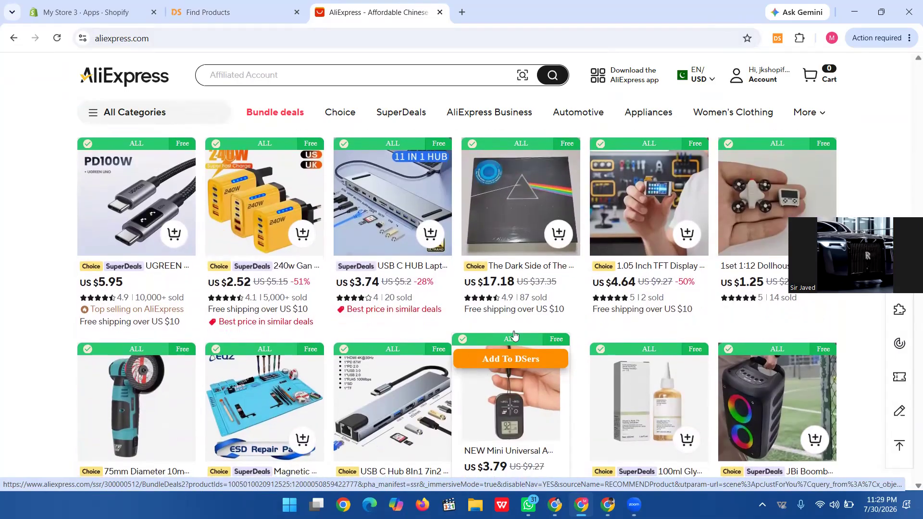
mouse_move(519, 226)
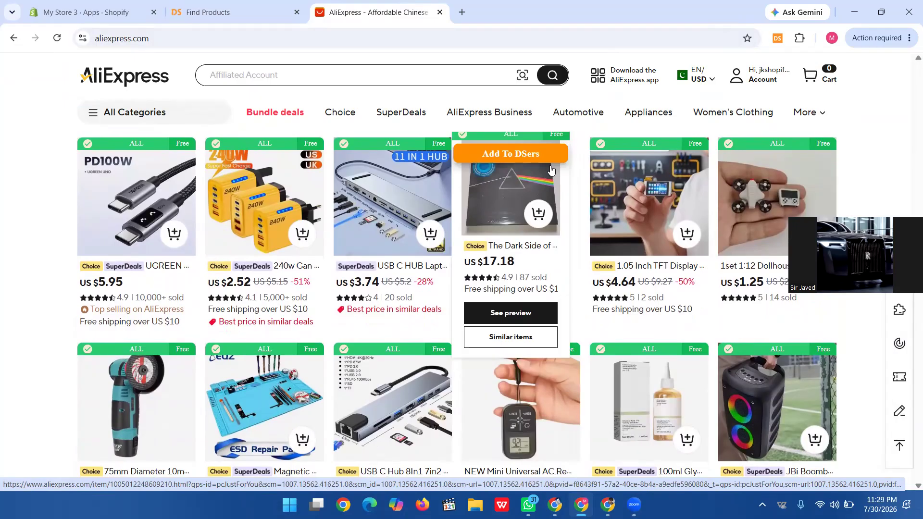
left_click(519, 155)
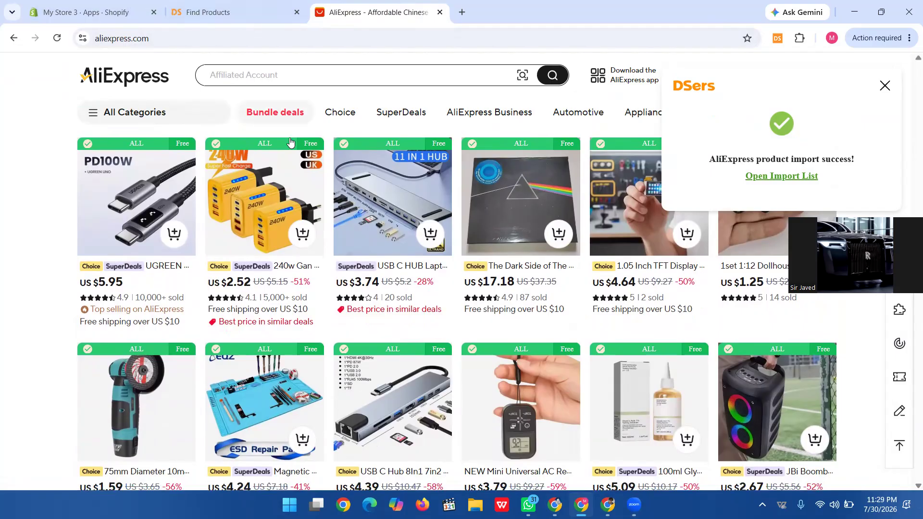
scroll(361, 343, "down", 3)
scroll(361, 343, "down", 5)
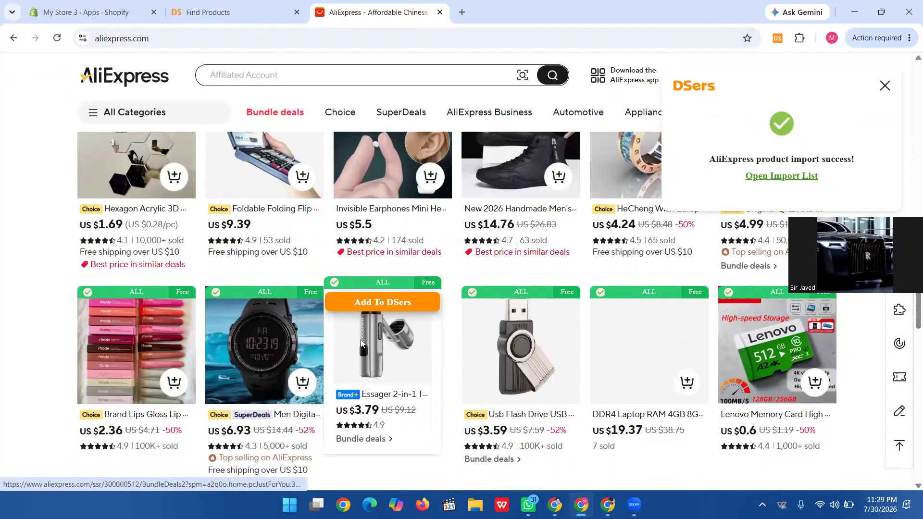
scroll(362, 343, "up", 14)
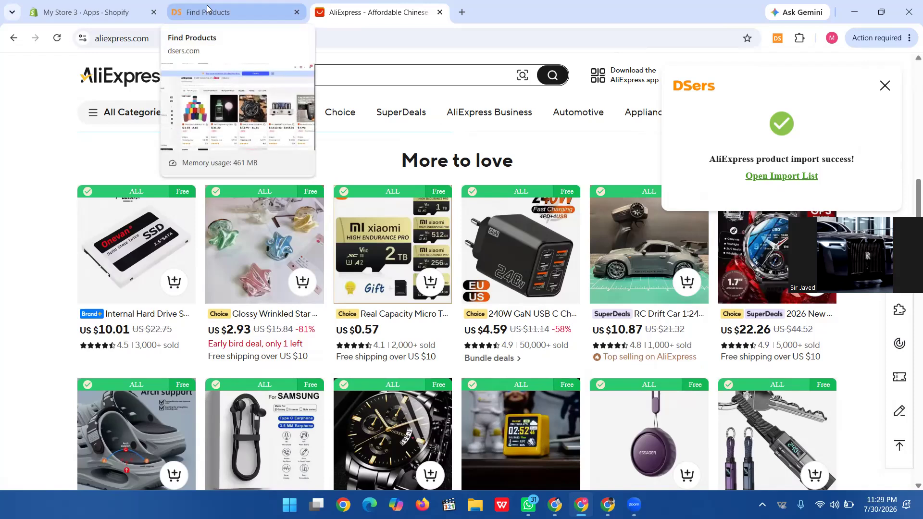
Open DSers' import list and select all 14 products, led by Dark Side of The Moon at $17.55
left_click(207, 8)
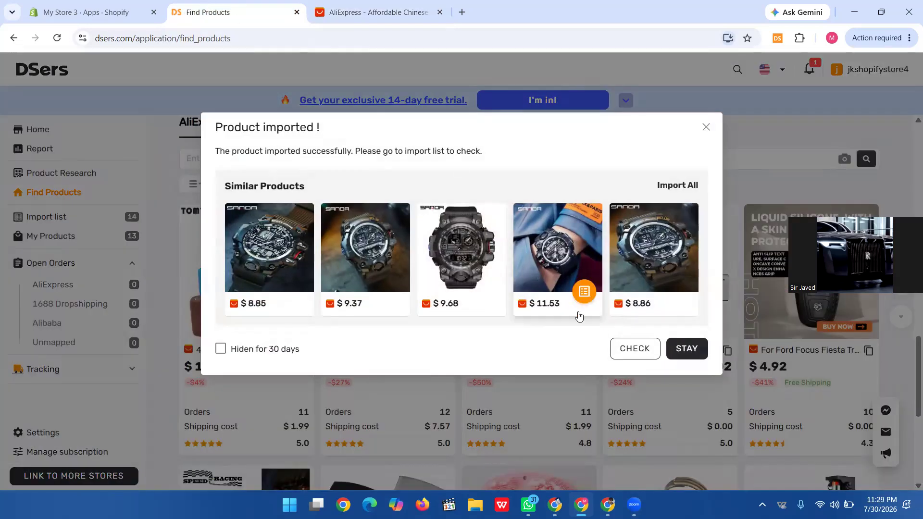
left_click(634, 349)
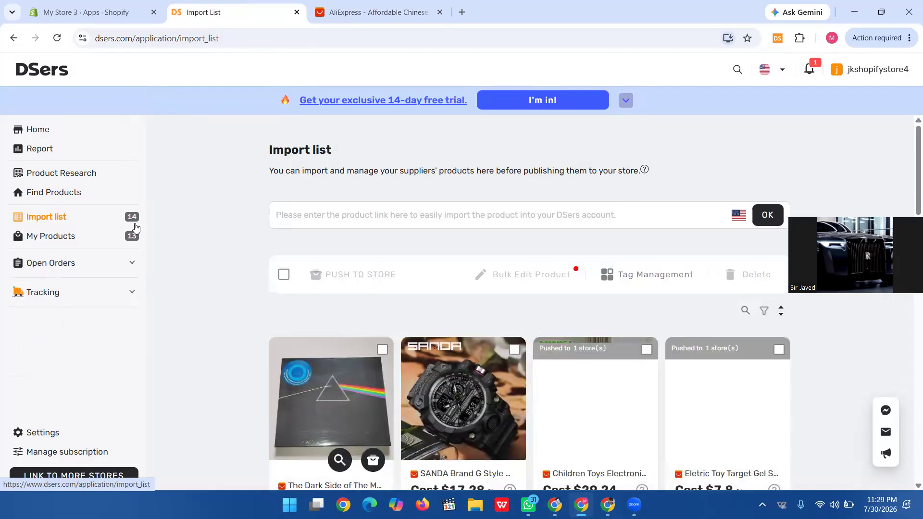
left_click(283, 277)
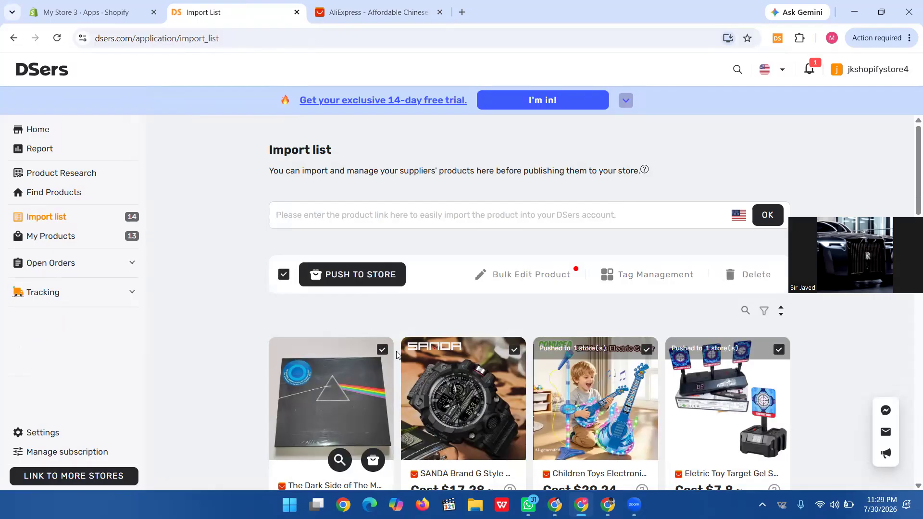
scroll(403, 361, "down", 5)
scroll(403, 361, "down", 6)
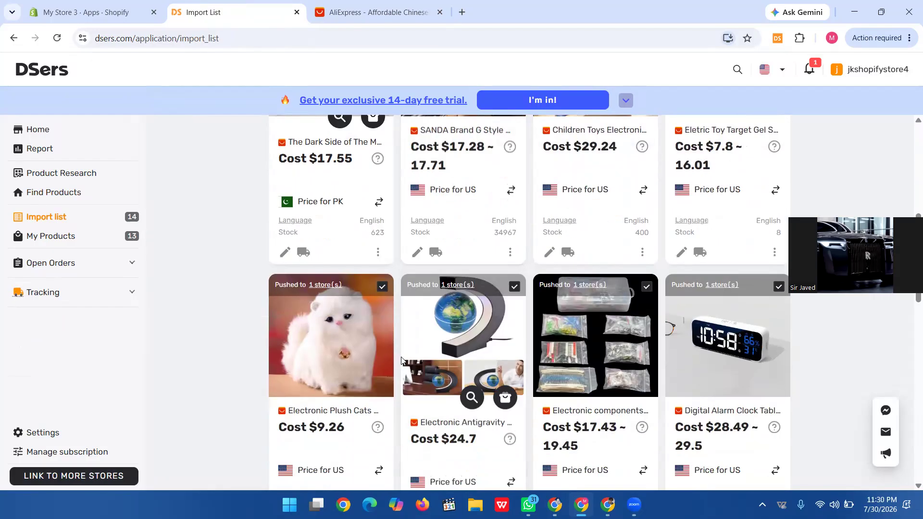
scroll(403, 361, "down", 5)
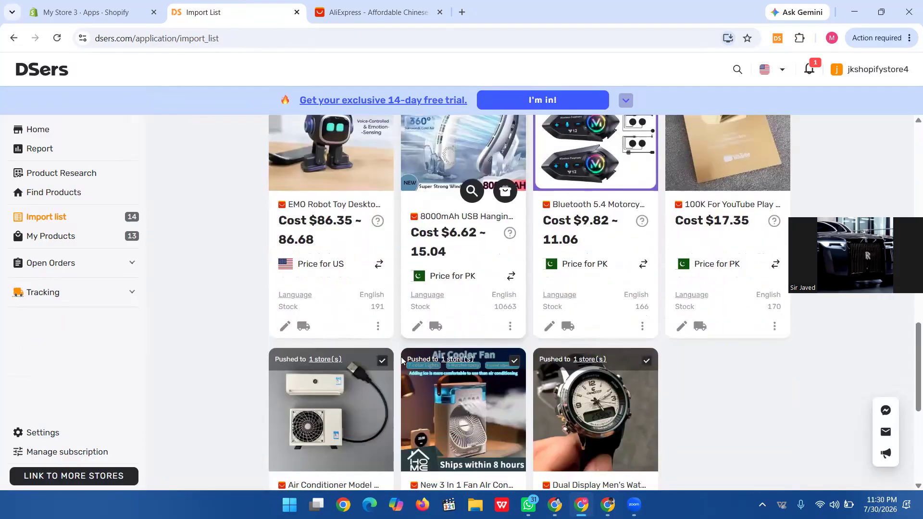
scroll(403, 352, "down", 2)
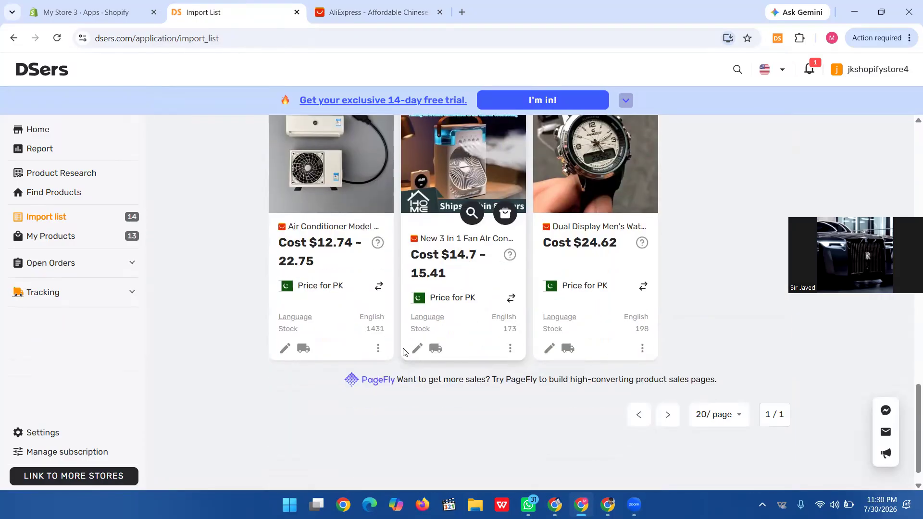
scroll(402, 352, "up", 18)
scroll(403, 352, "down", 3)
scroll(403, 352, "down", 13)
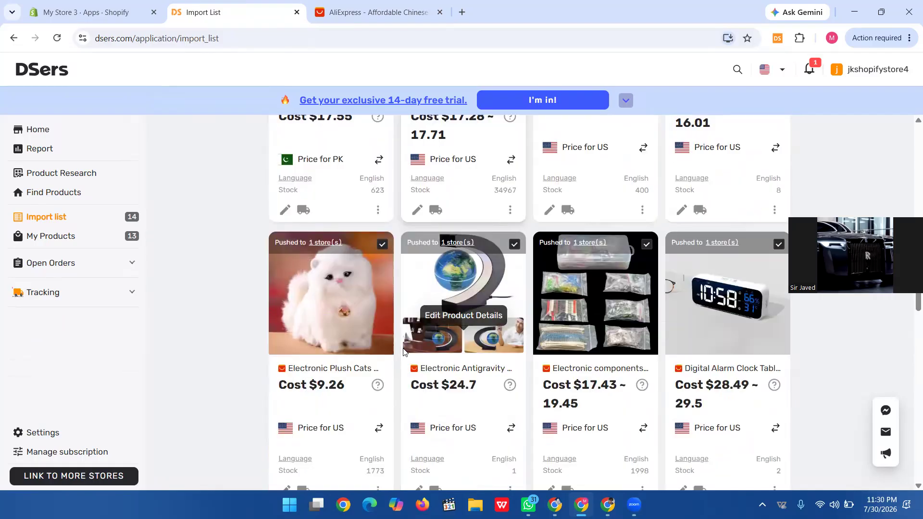
scroll(403, 352, "down", 2)
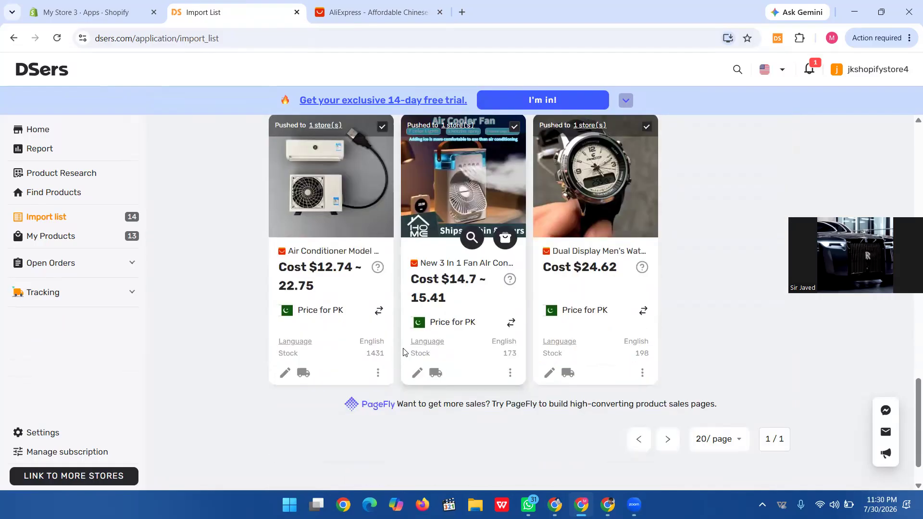
scroll(403, 352, "up", 5)
scroll(403, 352, "up", 13)
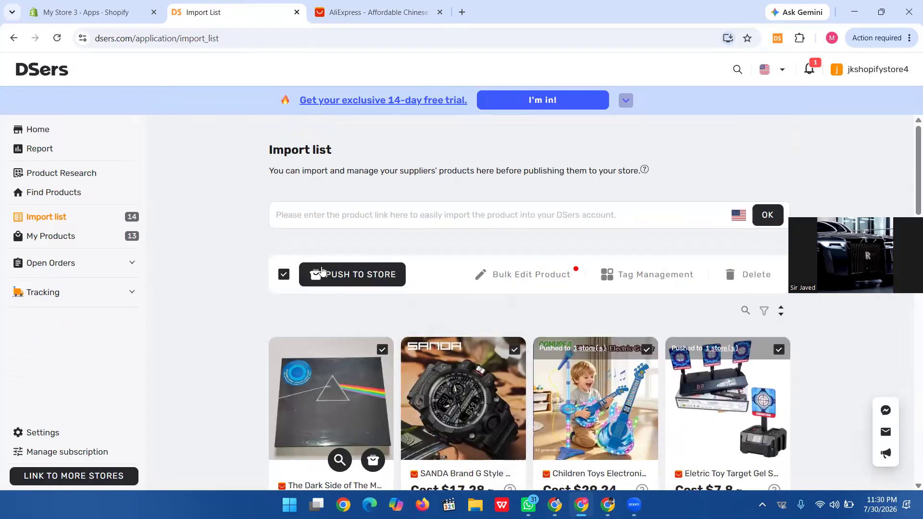
Push the selected products to the second store with General profile > Fulfillment location01 shipping
left_click(325, 274)
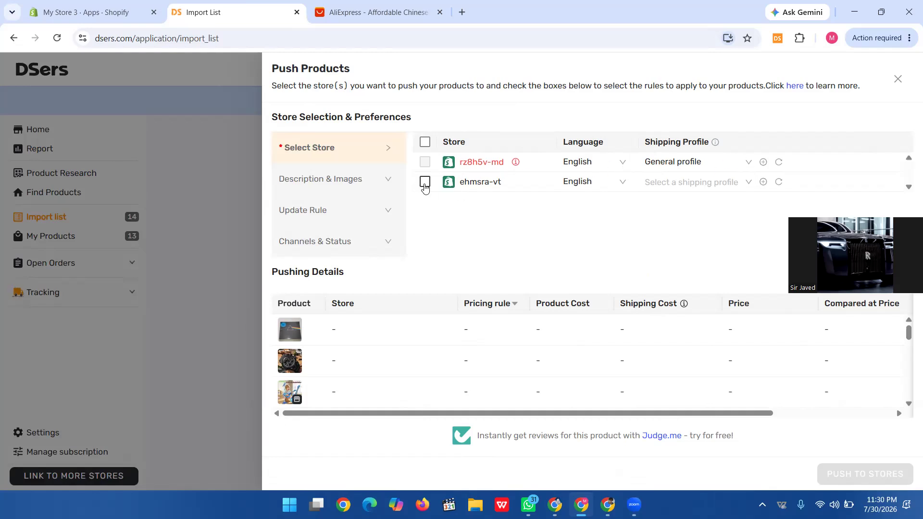
left_click(425, 185)
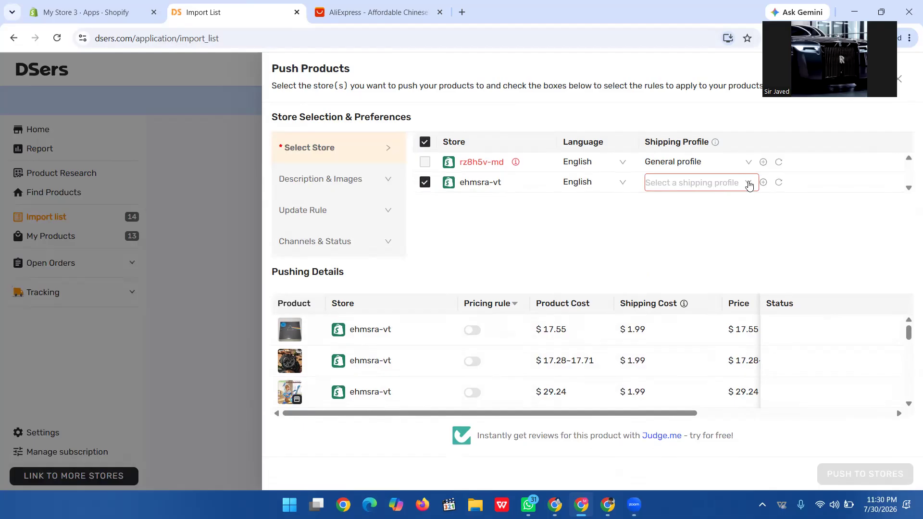
left_click(748, 185)
left_click(694, 207)
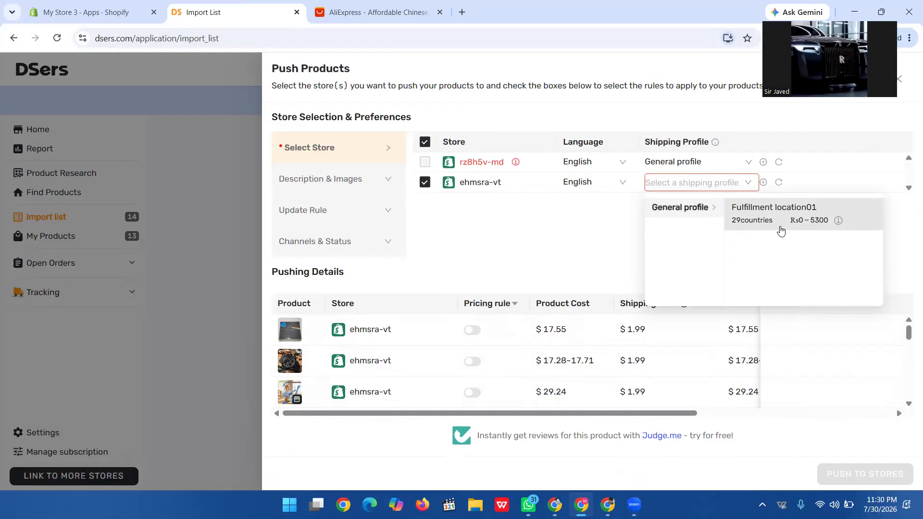
left_click(781, 231)
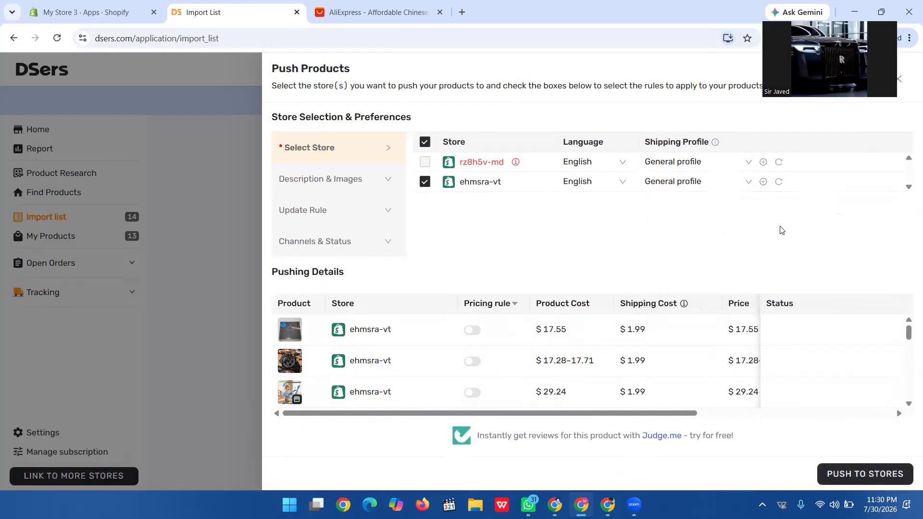
left_click(860, 473)
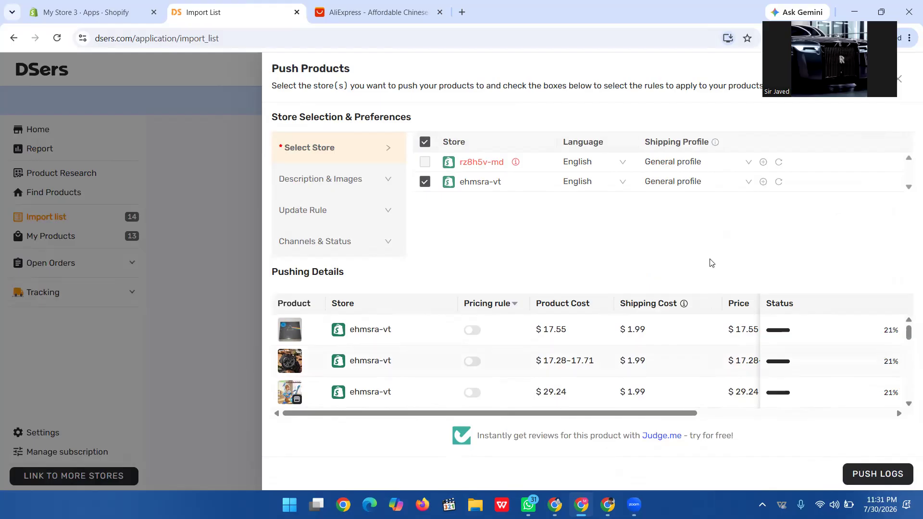
Open Shopify's Products list showing the pushed Dark Side of The Moon album and SANDA watch, Active
left_click(134, 16)
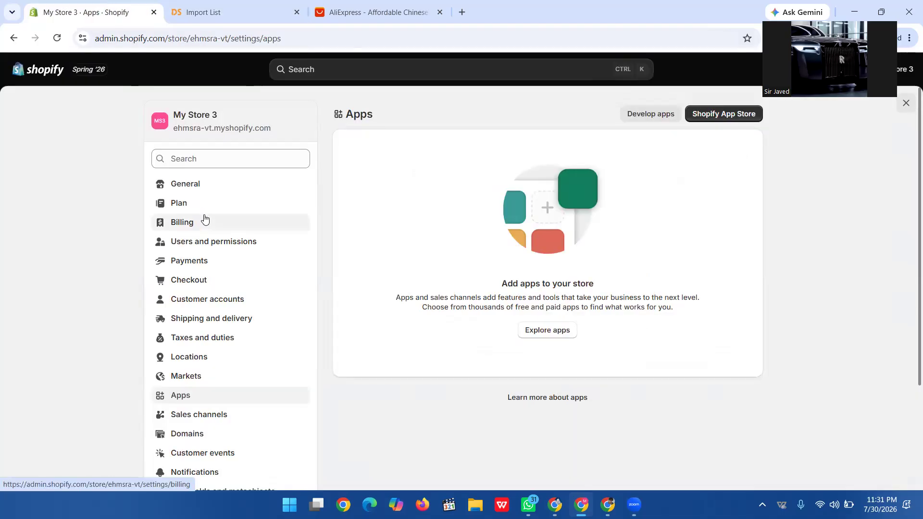
scroll(295, 324, "down", 3)
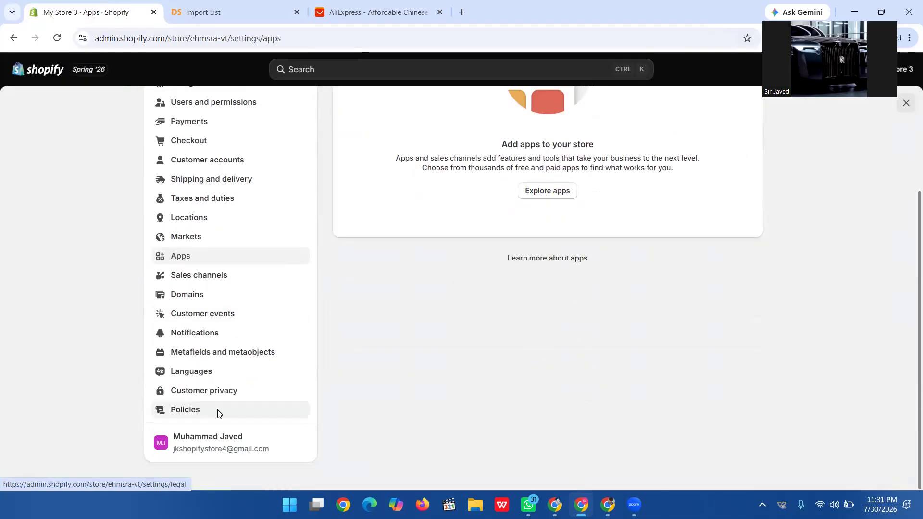
scroll(255, 158, "up", 3)
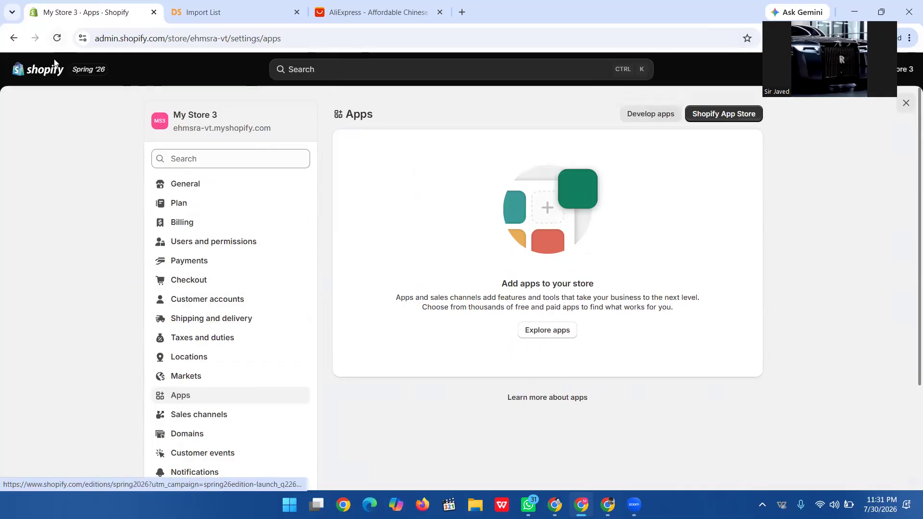
left_click(54, 74)
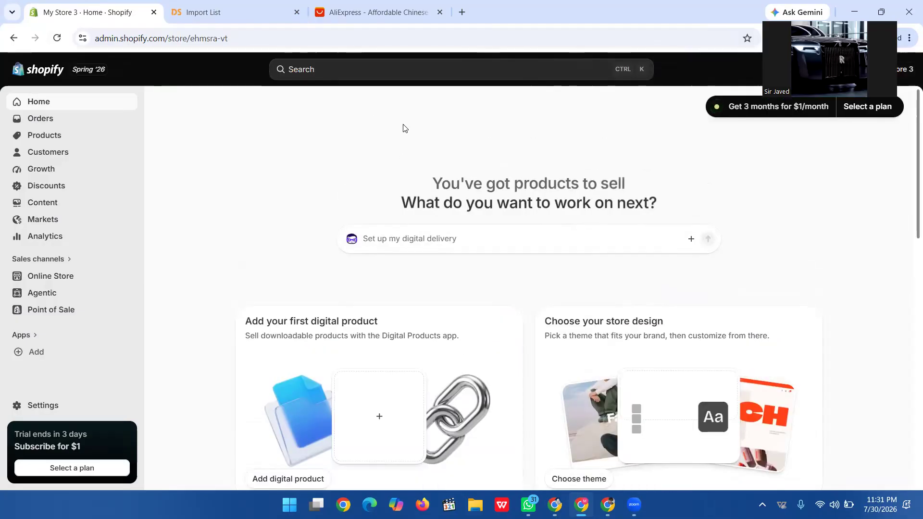
left_click(31, 138)
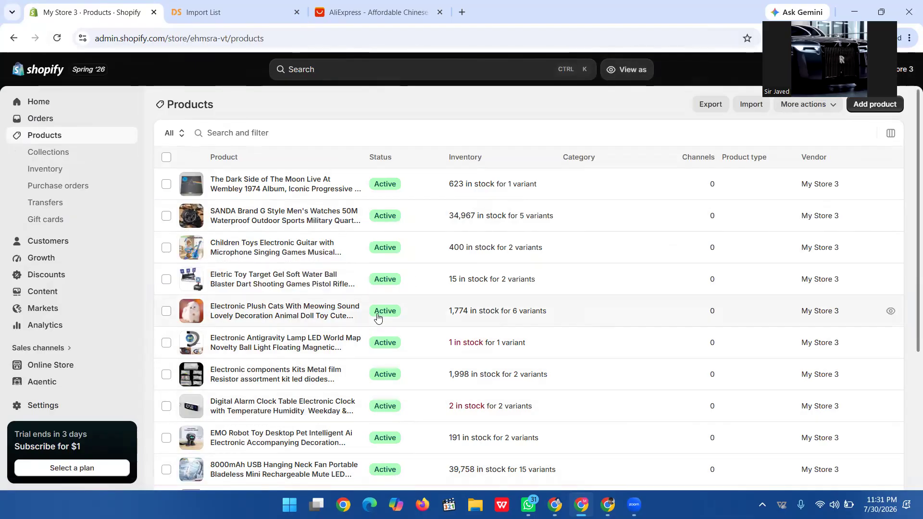
scroll(529, 301, "down", 1)
scroll(532, 304, "up", 1)
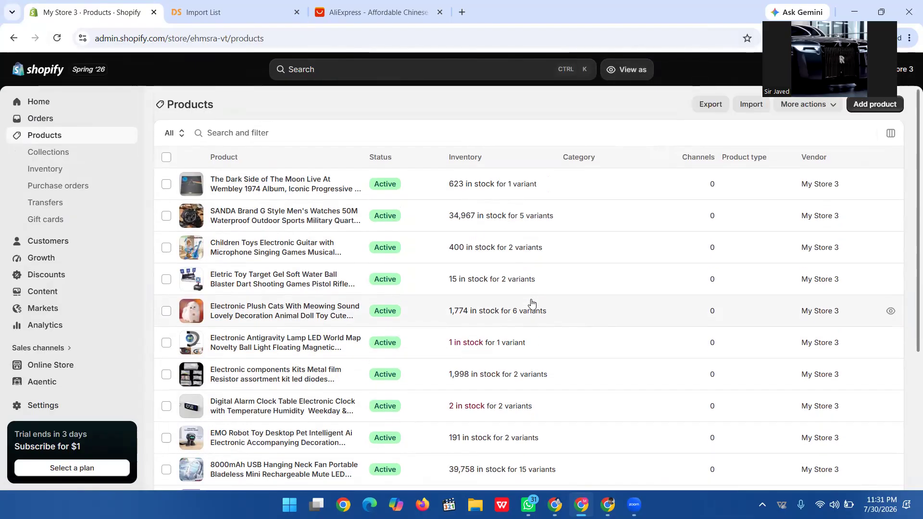
Open The Dark Side of The Moon product and copy its entire Title field text
left_click(253, 188)
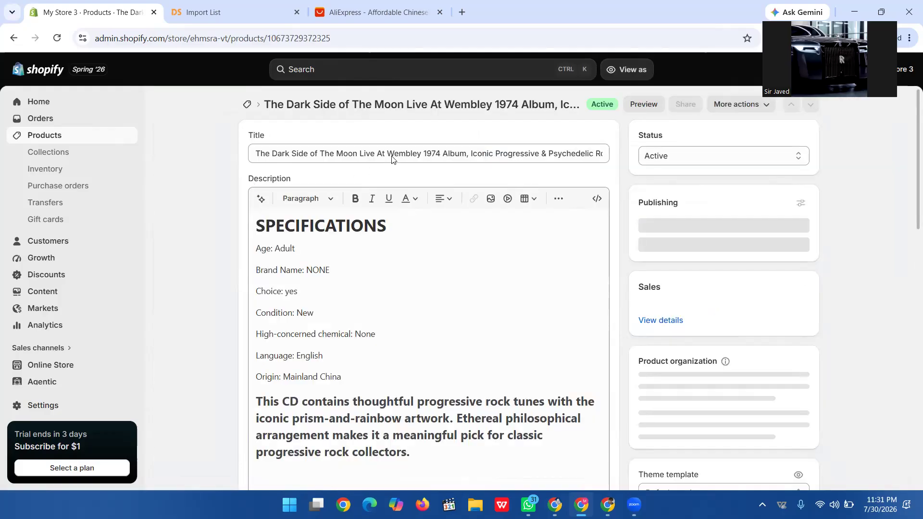
double_click(392, 155)
left_click(393, 155)
double_click(392, 155)
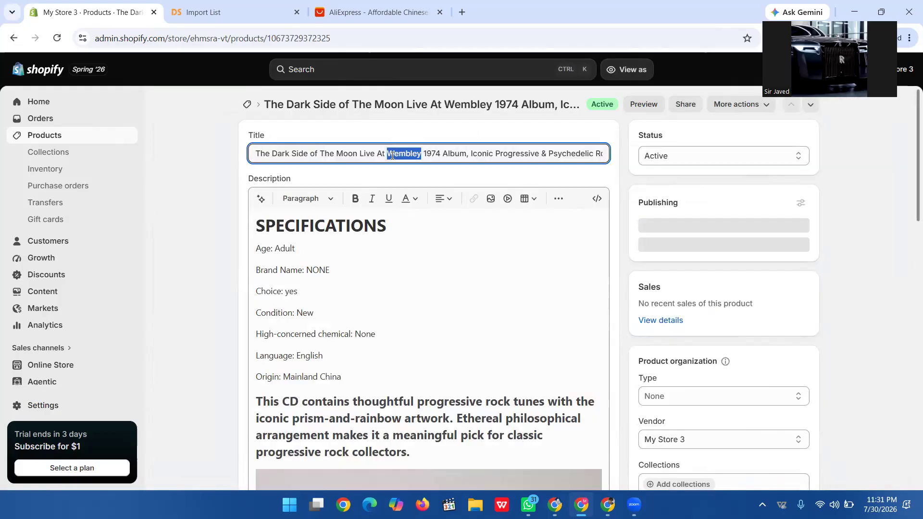
triple_click(392, 155)
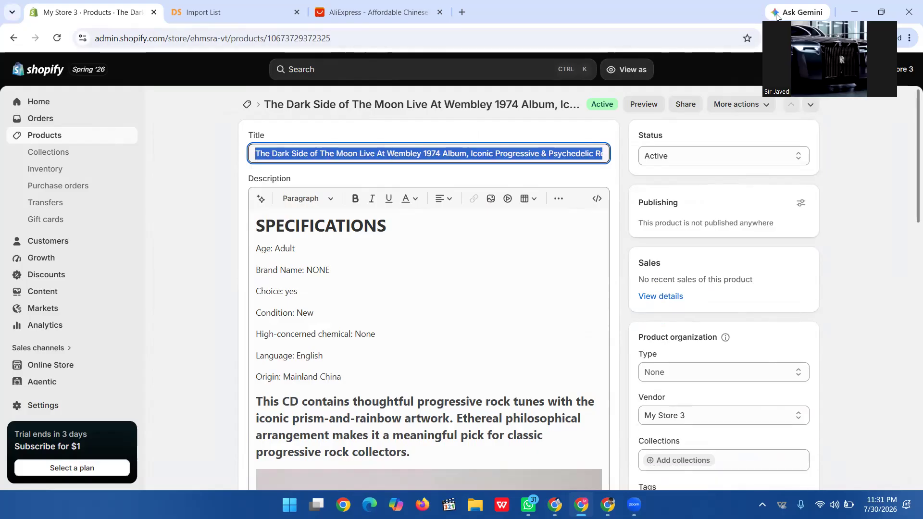
left_click_drag(776, 17, 802, 85)
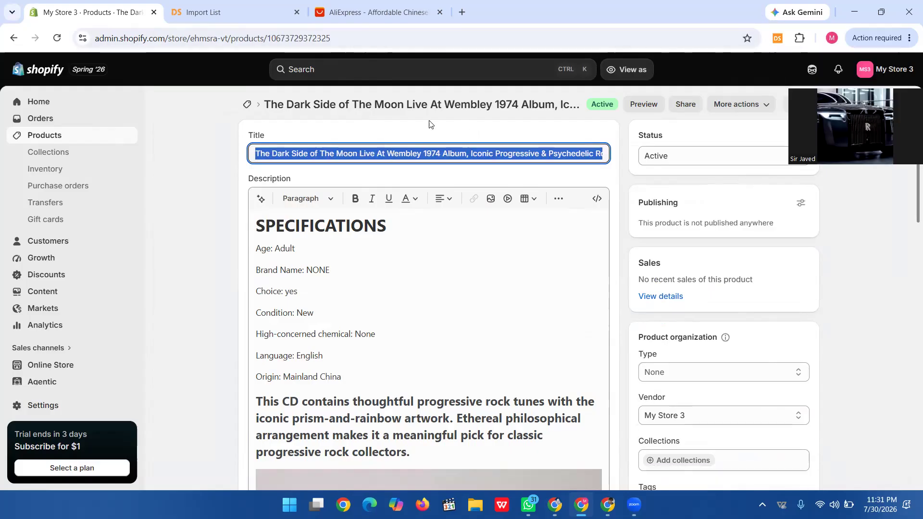
Send Sidekick the pasted album title followed by '(write this title in one line simple)'
left_click(811, 71)
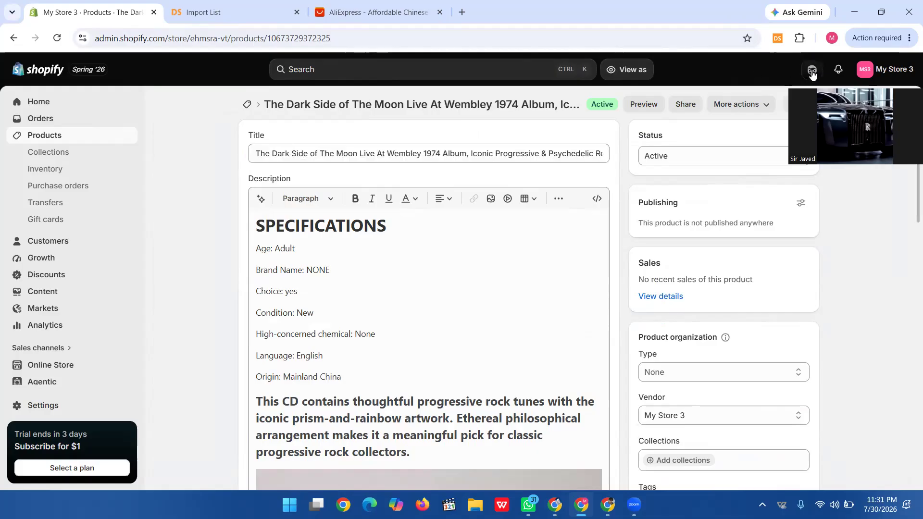
triple_click(369, 153)
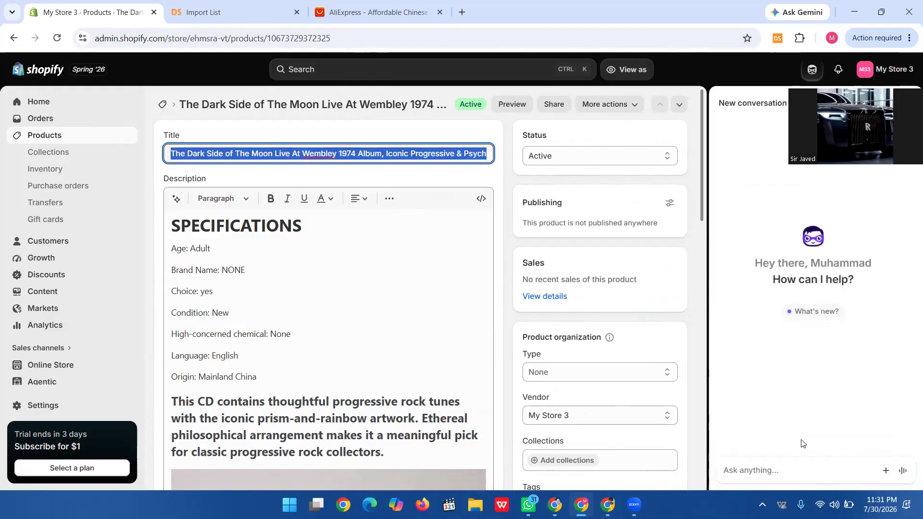
left_click(781, 470)
type("The Dark Side of The Moon Live At Wembley 1974 Album, Iconic Progressive & Psychedelic Rock Live Recordings CD")
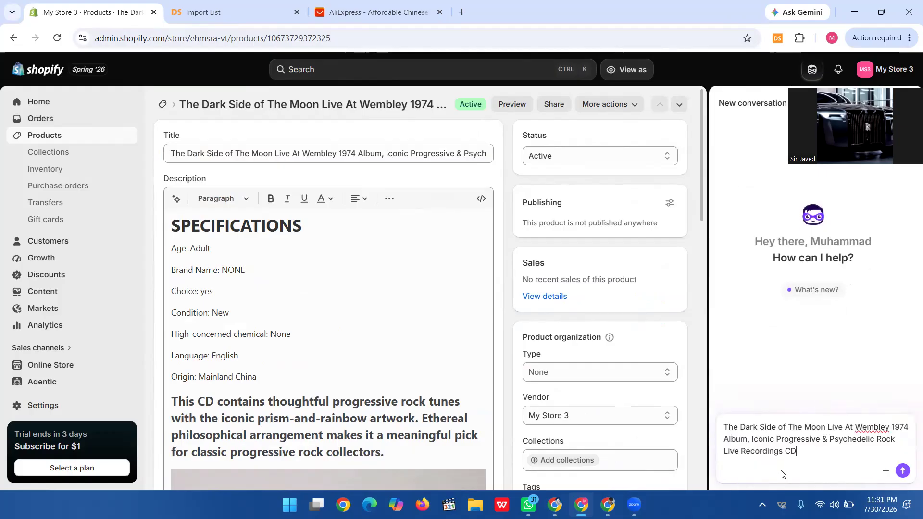
type("(wr")
type("ite this title in one line")
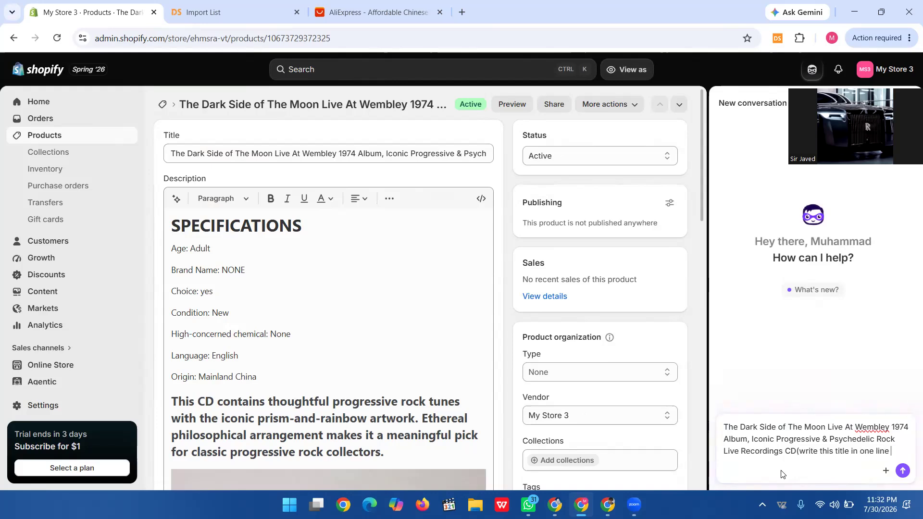
type(" simple")
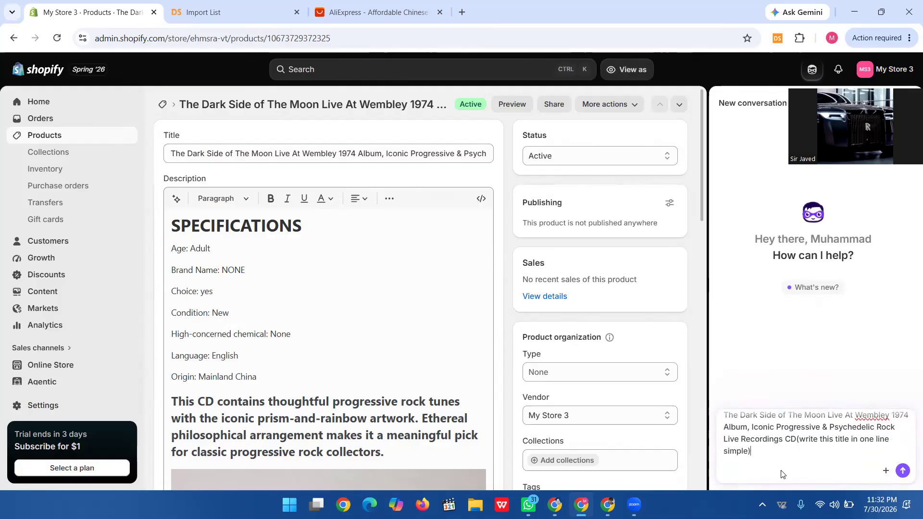
type(")")
key("Return")
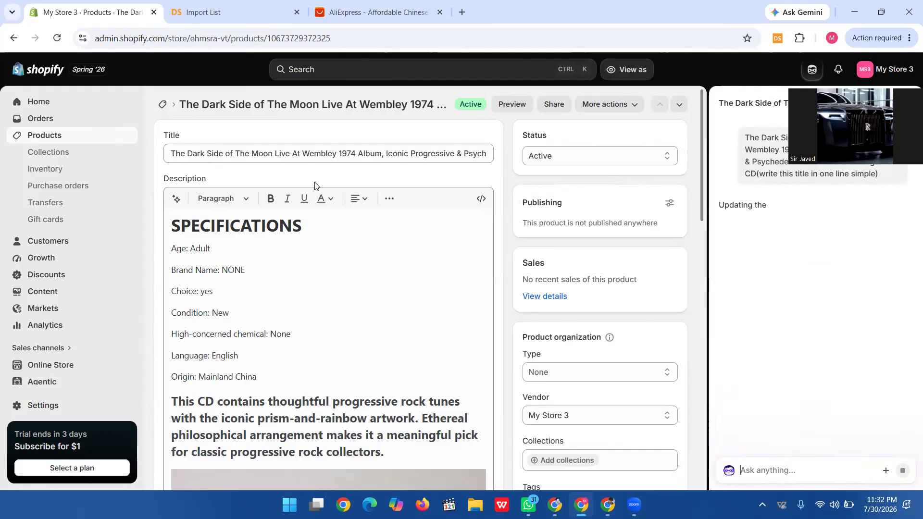
Replace the title with Sidekick's 'The Dark Side of The Moon Live At Wembley 1974 Album'
scroll(373, 392, "down", 3)
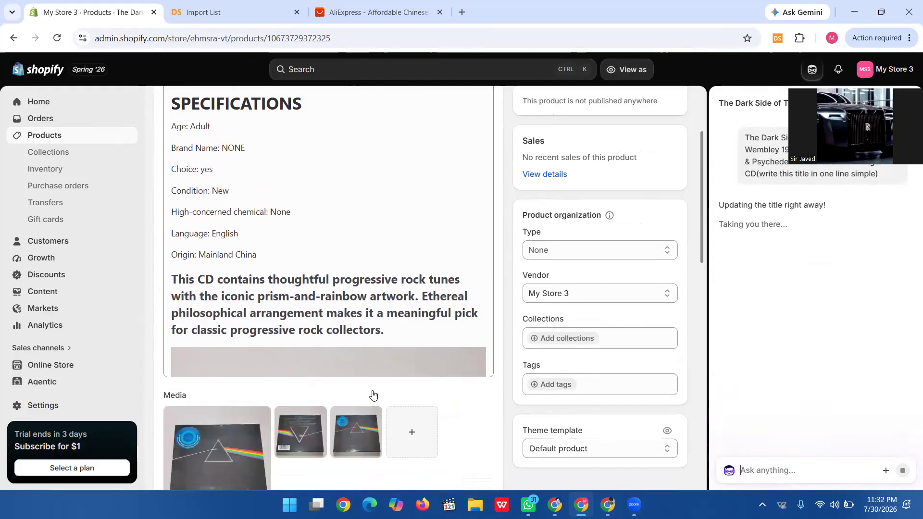
scroll(372, 392, "down", 4)
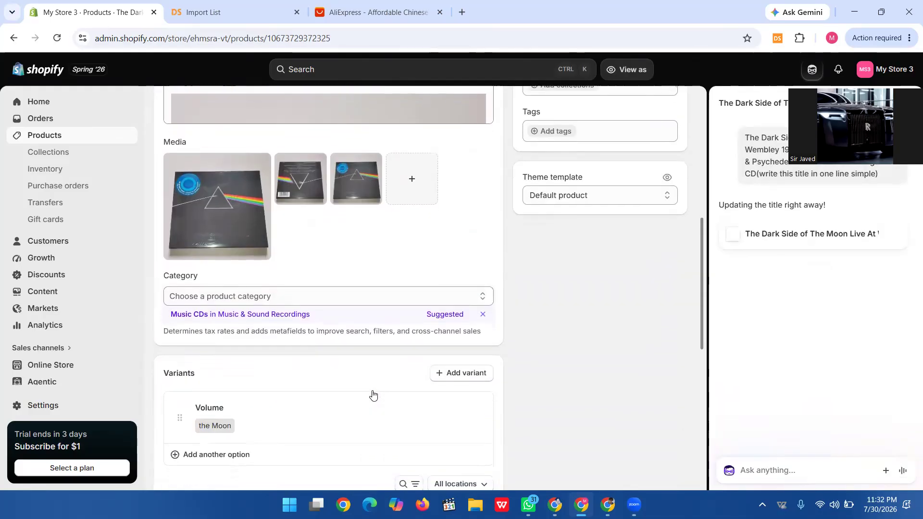
scroll(372, 395, "down", 1)
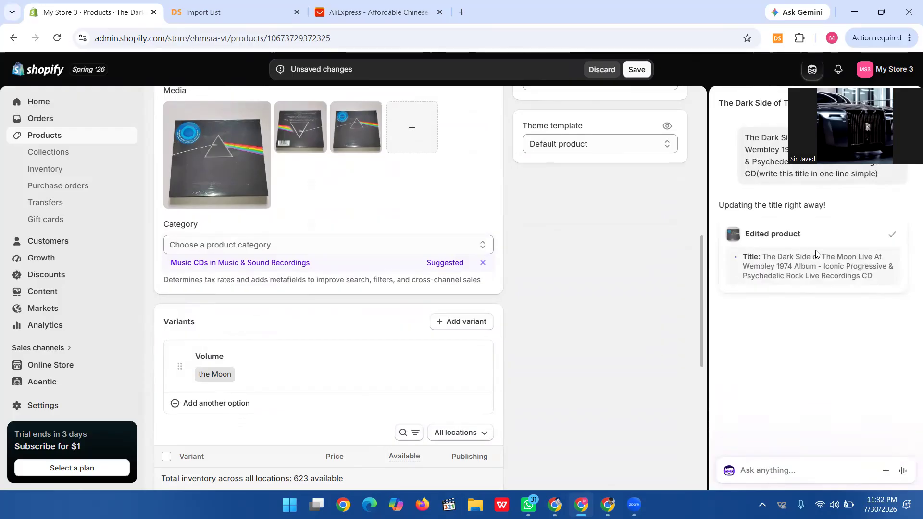
triple_click(743, 238)
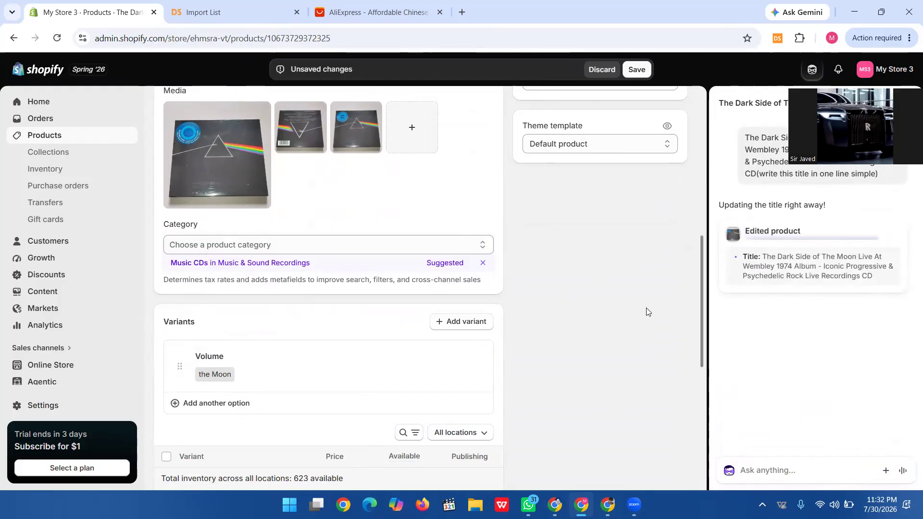
scroll(644, 311, "up", 10)
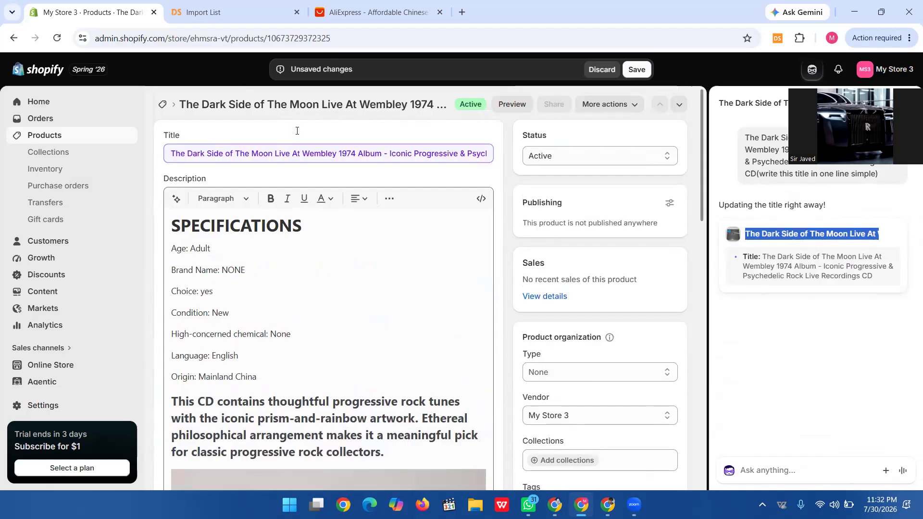
triple_click(281, 153)
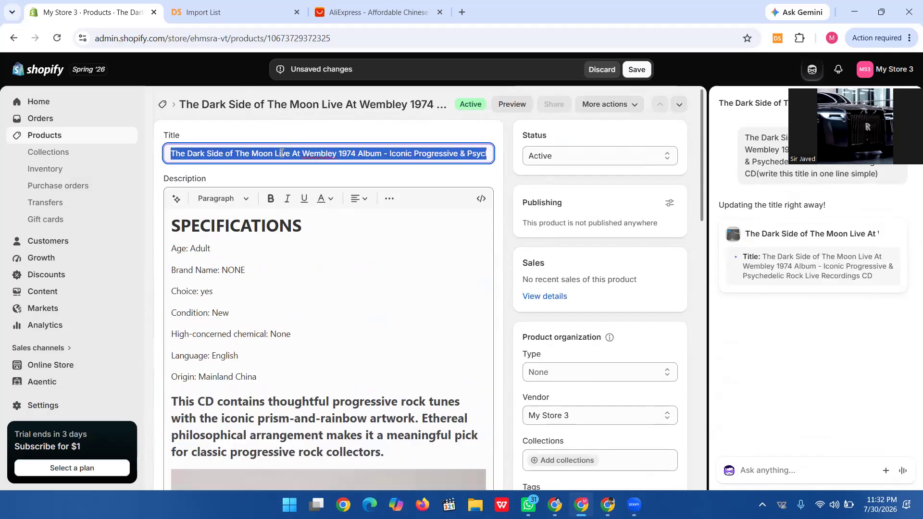
type("The Dark Side of The Moon Live At Wembley 1974 Album")
left_click(399, 226)
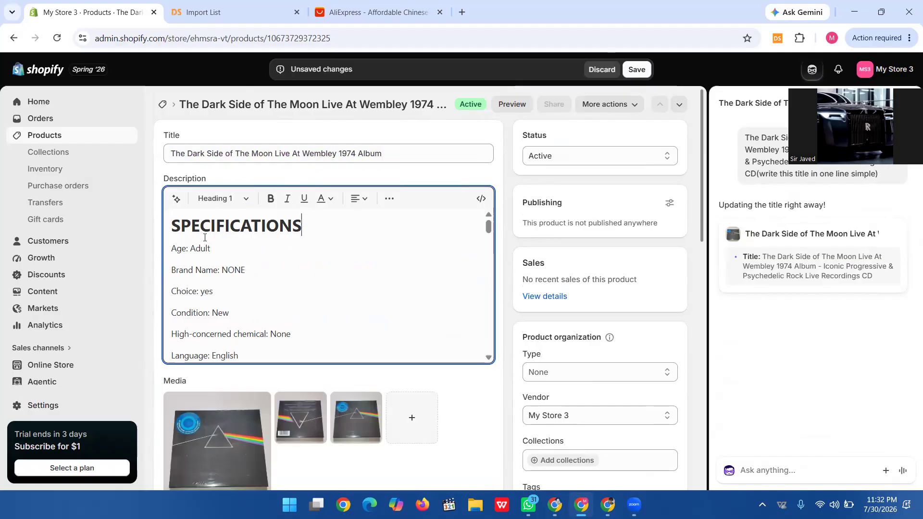
scroll(422, 384, "down", 3)
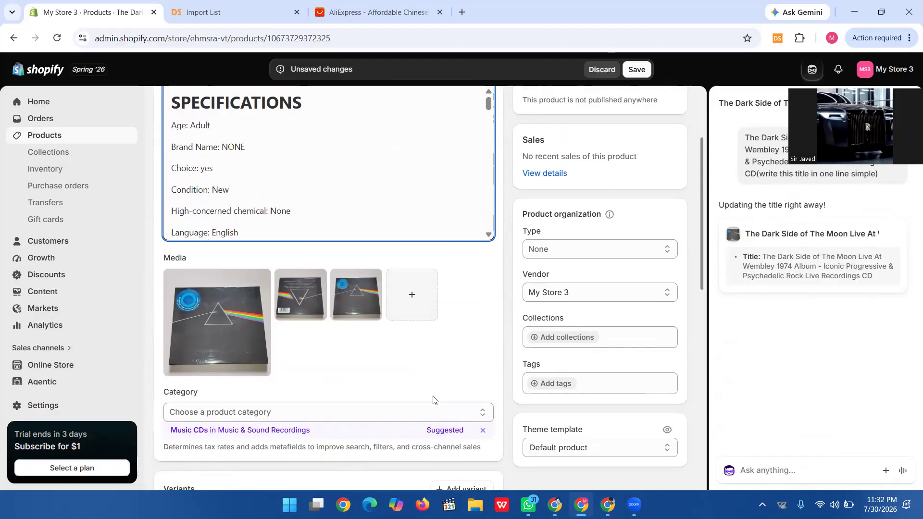
scroll(433, 398, "down", 7)
scroll(433, 396, "down", 4)
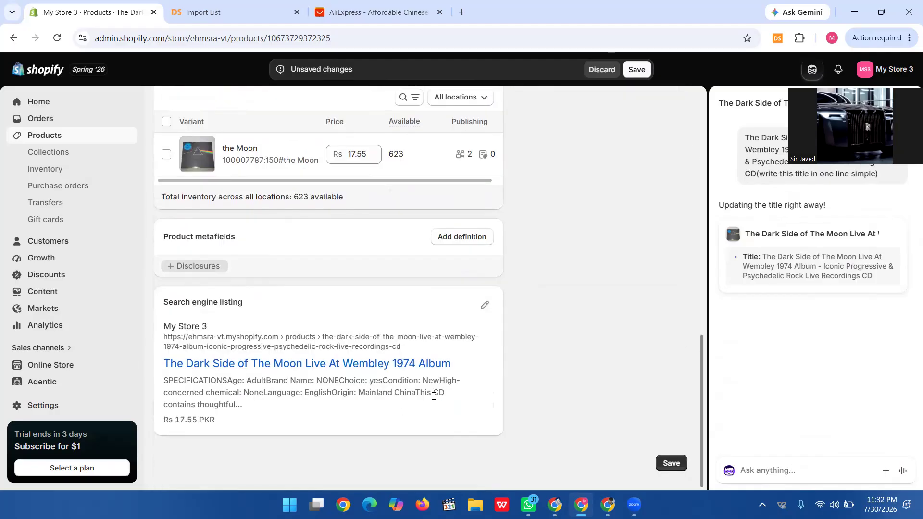
scroll(433, 397, "up", 14)
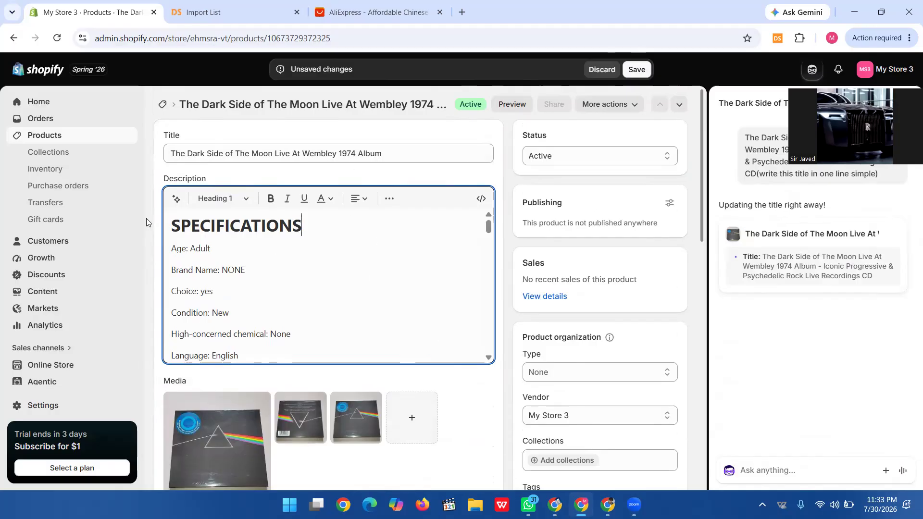
left_click_drag(171, 225, 355, 452)
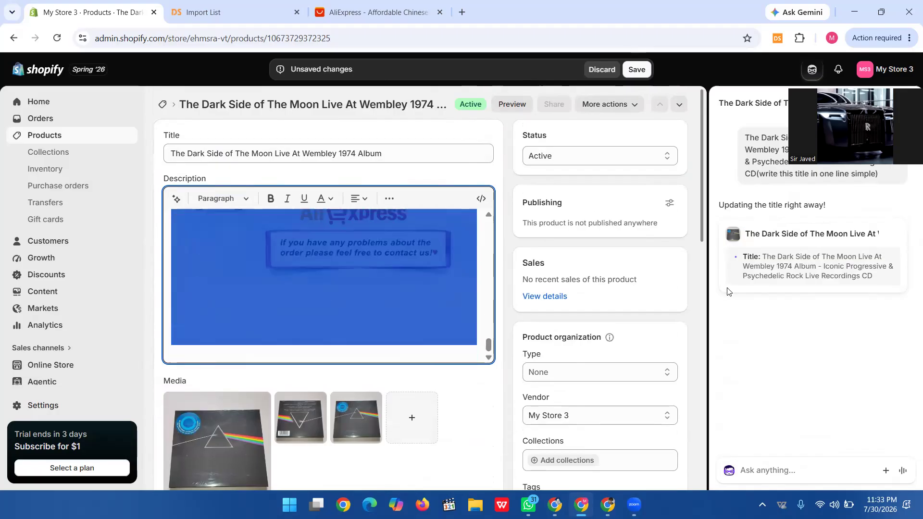
left_click(765, 343)
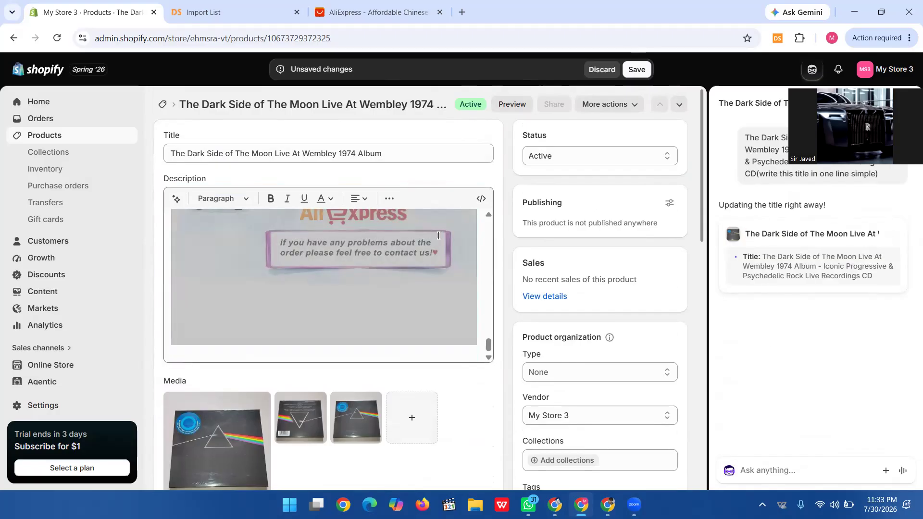
left_click(377, 237)
key("ctrl+a")
scroll(337, 269, "up", 10)
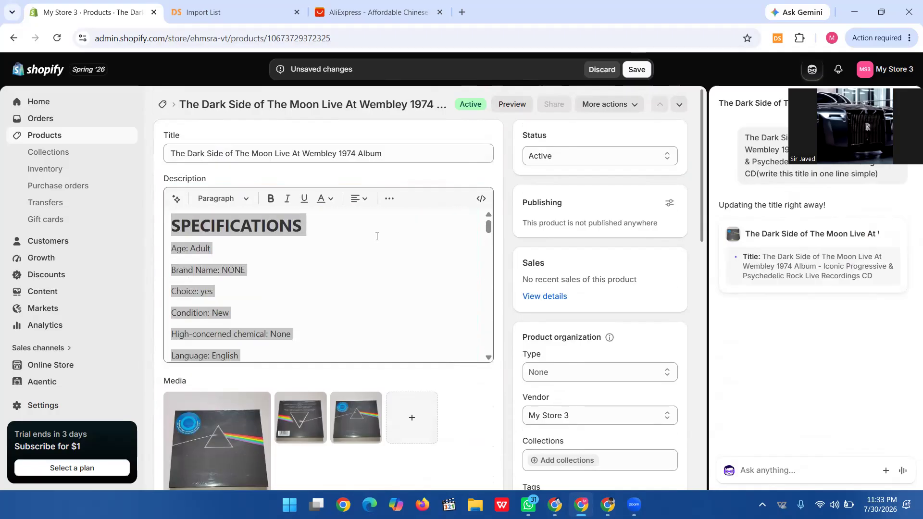
left_click(390, 198)
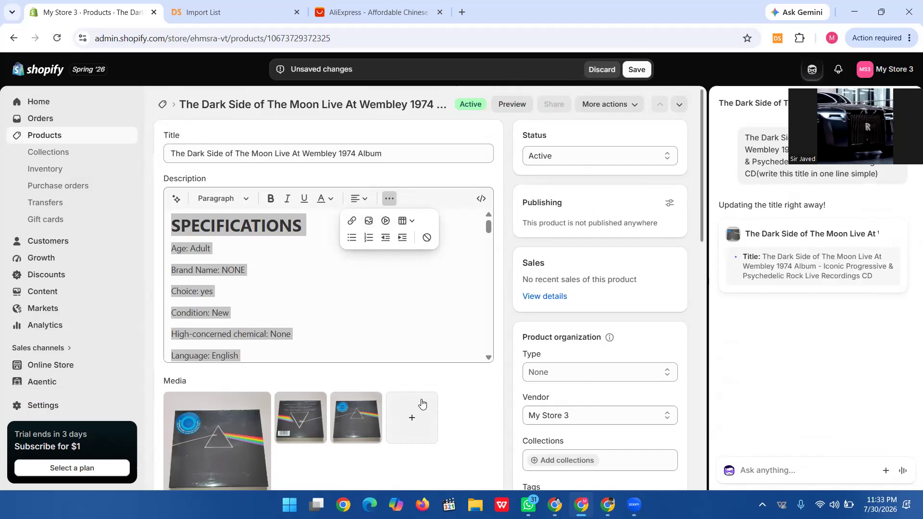
scroll(420, 404, "down", 5)
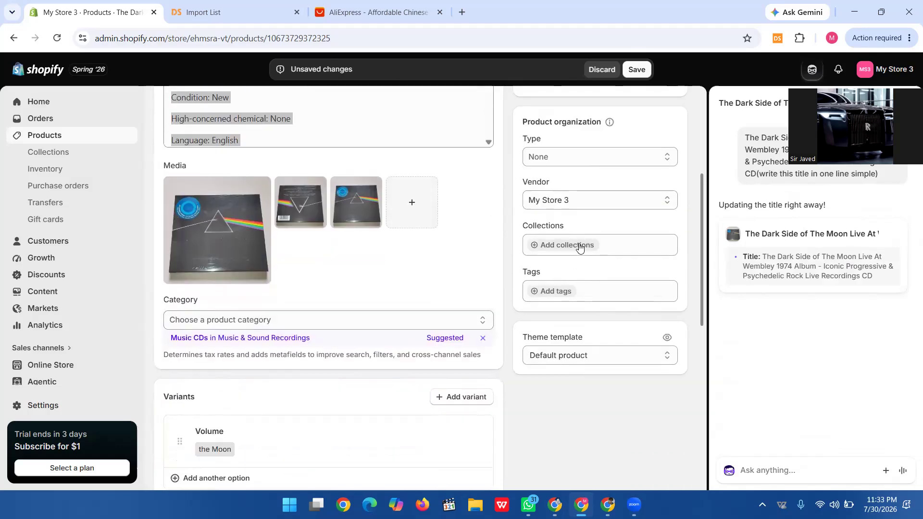
left_click(579, 246)
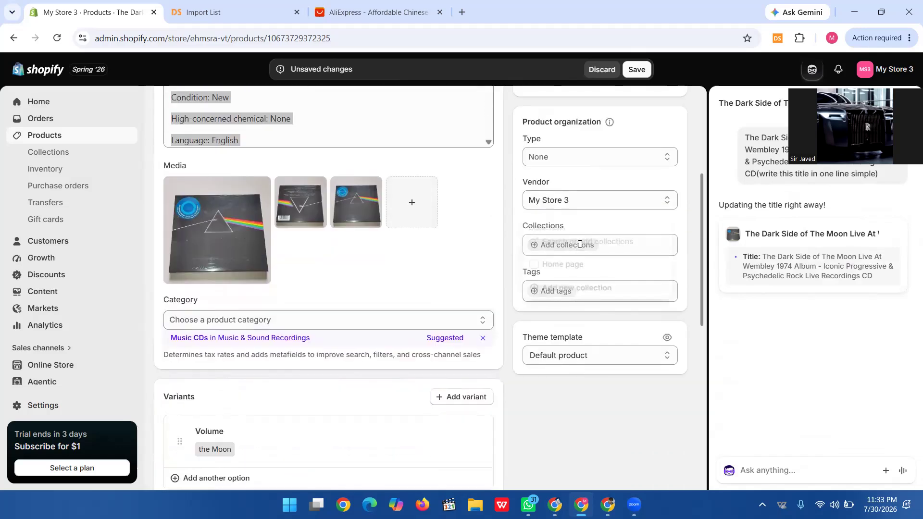
left_click(465, 261)
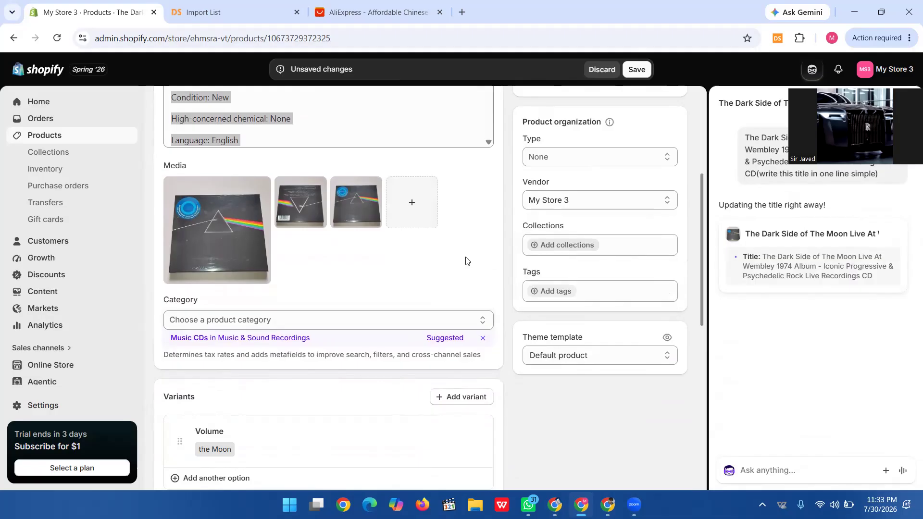
left_click(562, 290)
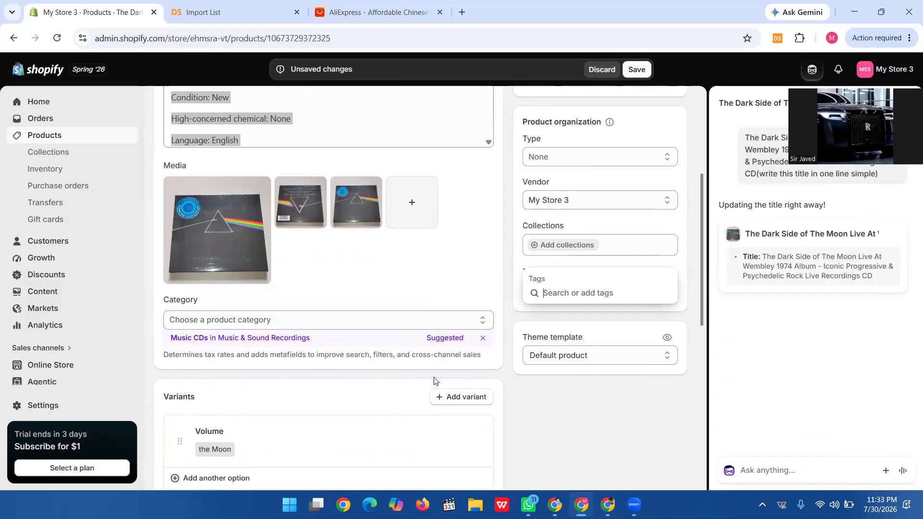
scroll(435, 380, "down", 7)
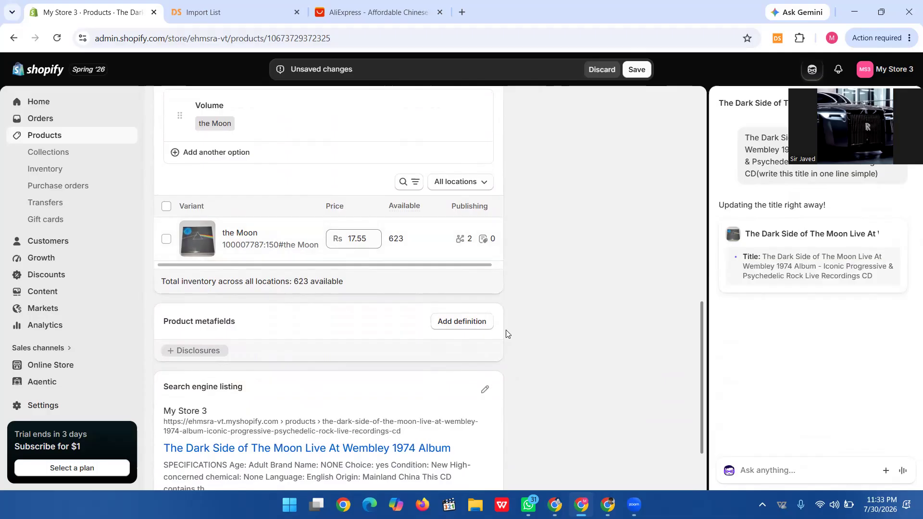
scroll(569, 373, "up", 6)
scroll(569, 373, "down", 6)
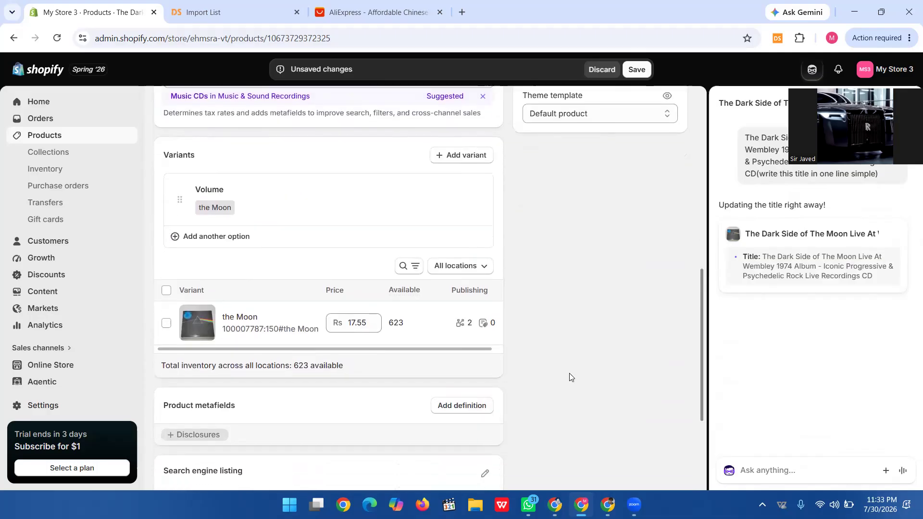
Reload the product page discarding unsaved changes, then select the Moon variant's 17.55 price
left_click(57, 38)
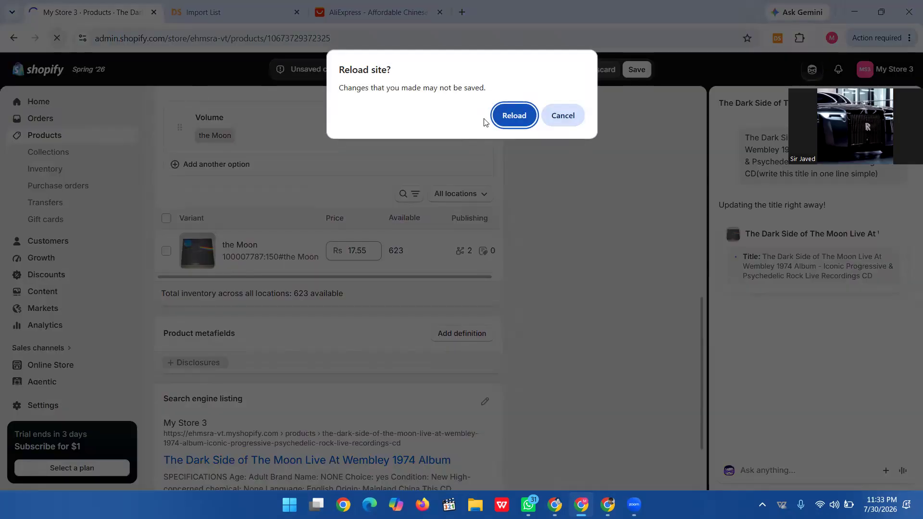
left_click(504, 123)
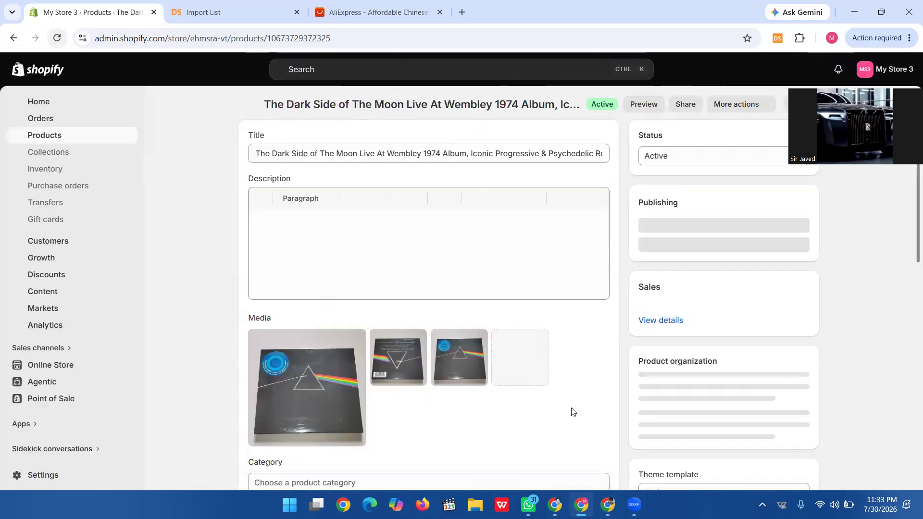
scroll(577, 394, "down", 10)
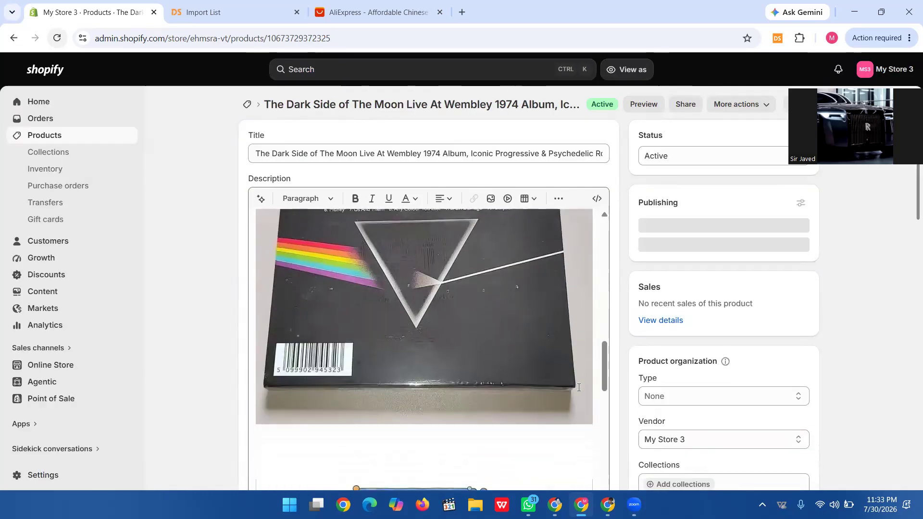
scroll(578, 387, "down", 15)
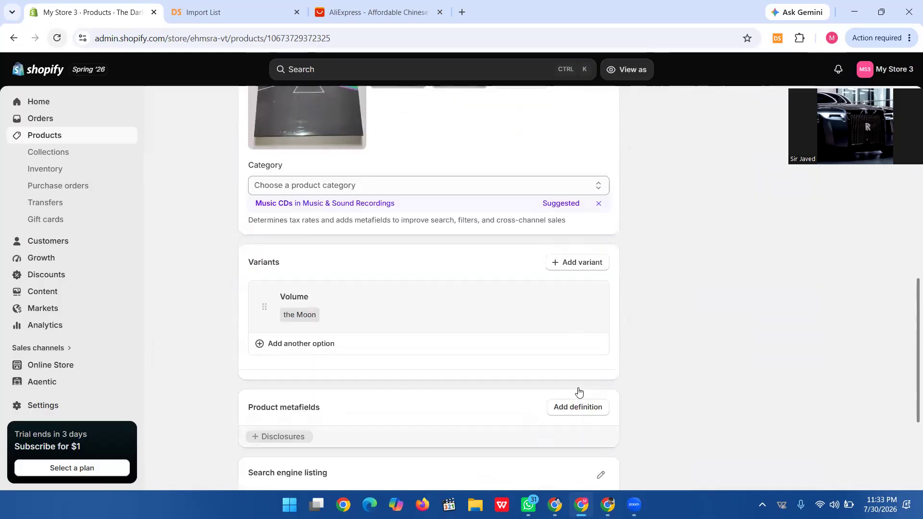
scroll(578, 392, "down", 5)
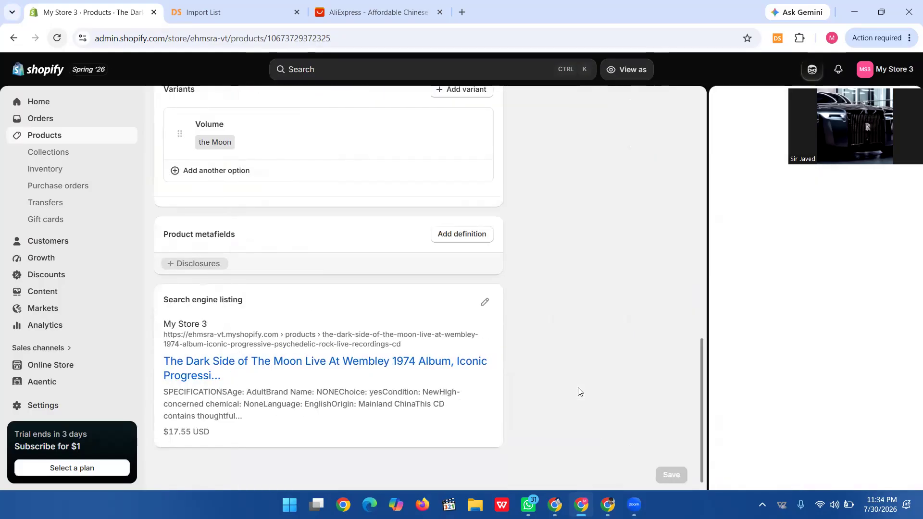
scroll(578, 392, "up", 4)
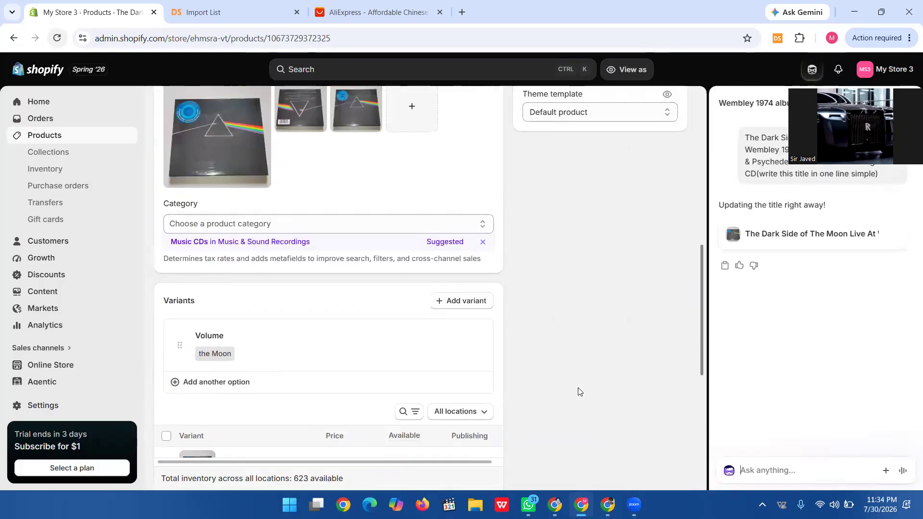
scroll(578, 391, "down", 2)
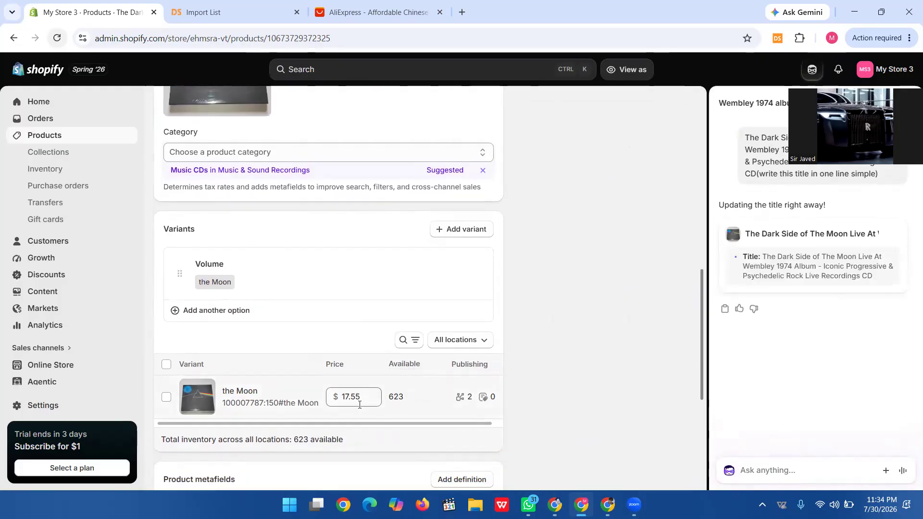
left_click_drag(360, 397, 341, 394)
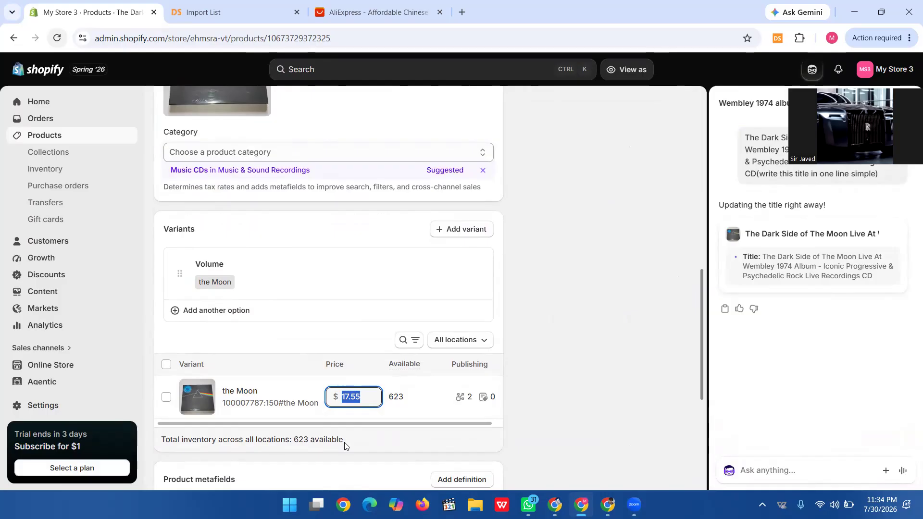
Compute 17.55 × 3 = 52.65 in Windows Calculator
key("super")
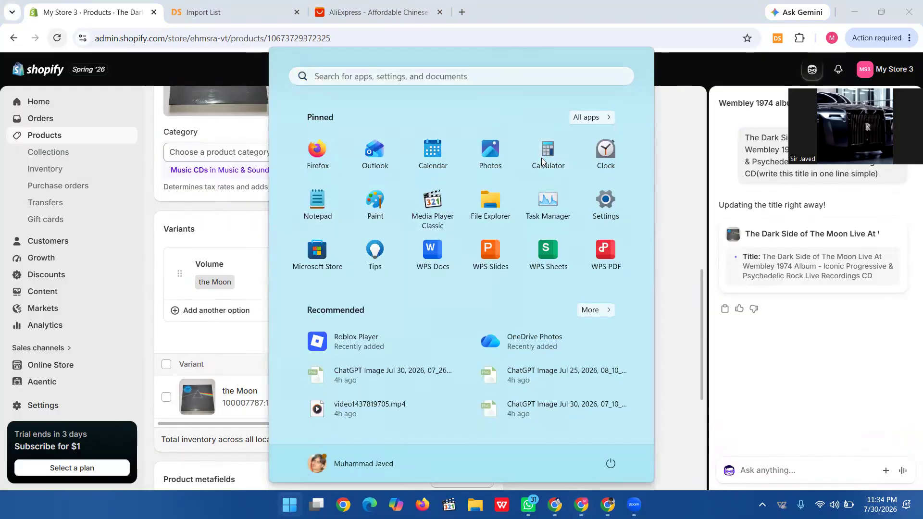
key("super")
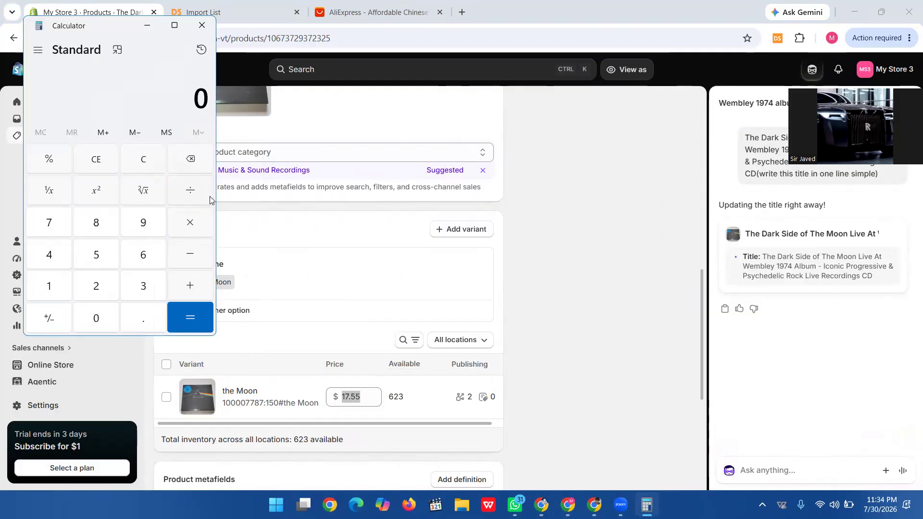
key("ctrl+v")
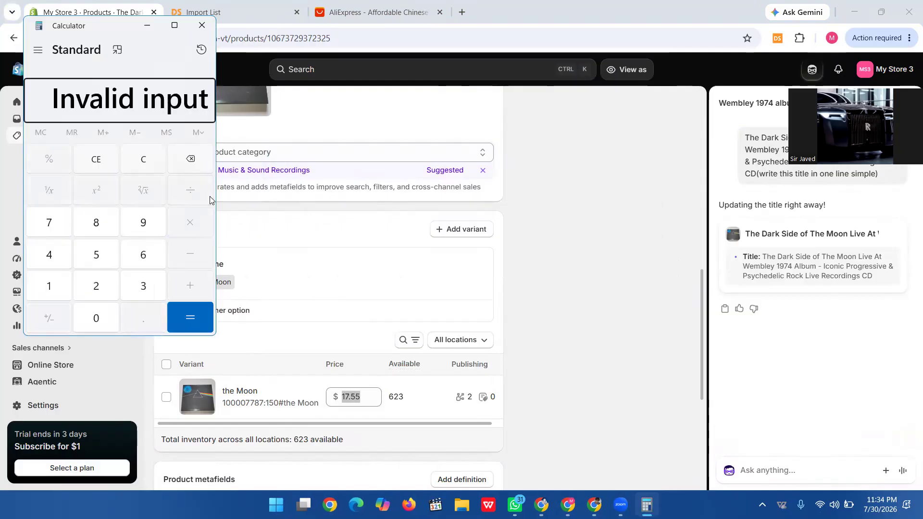
double_click(156, 99)
left_click(146, 157)
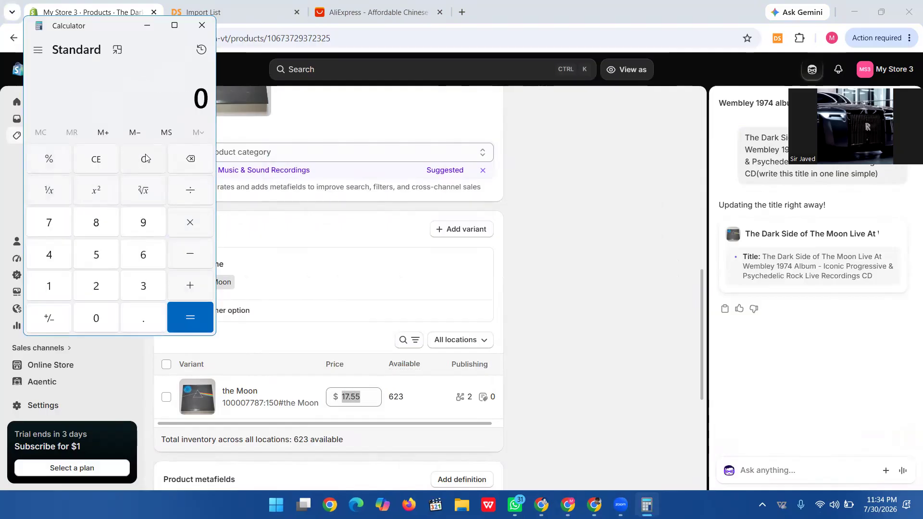
type("17.55")
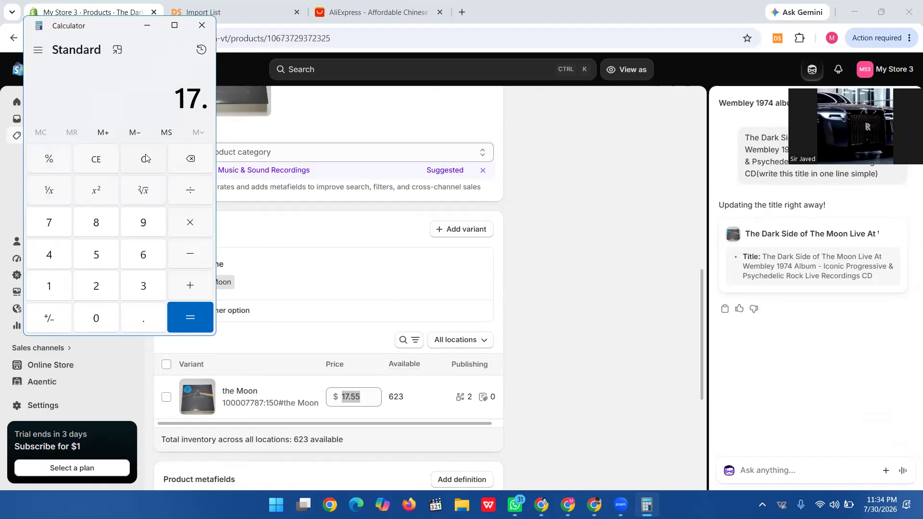
left_click(194, 226)
left_click(144, 285)
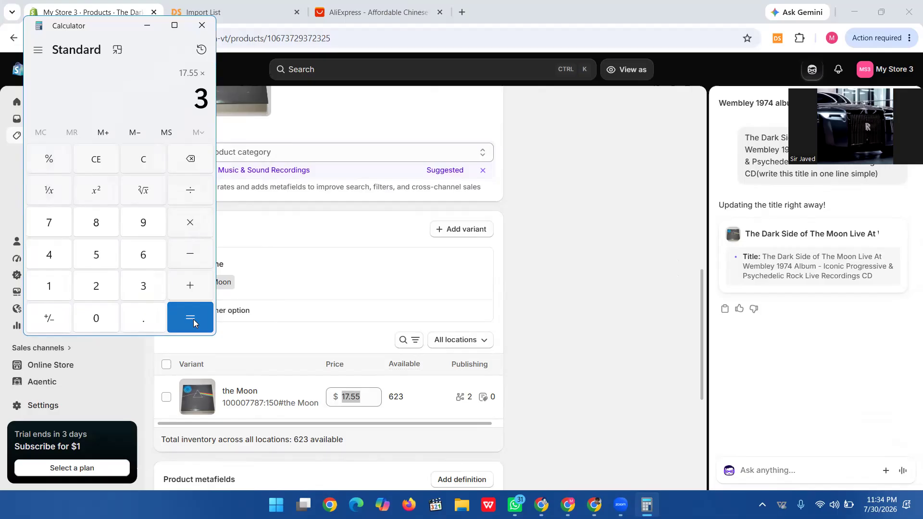
left_click(193, 320)
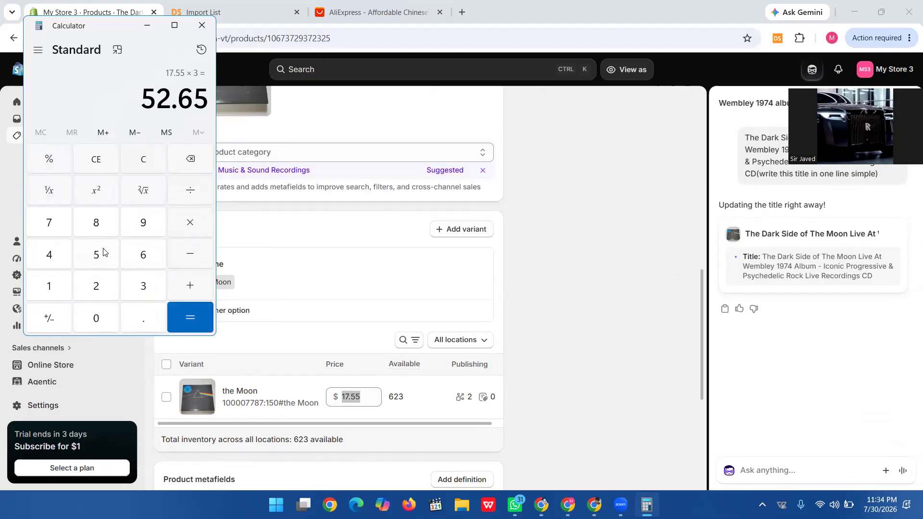
Set the Moon variant's price to 54.99 and save the product
left_click(244, 175)
left_click(369, 379)
type("54.")
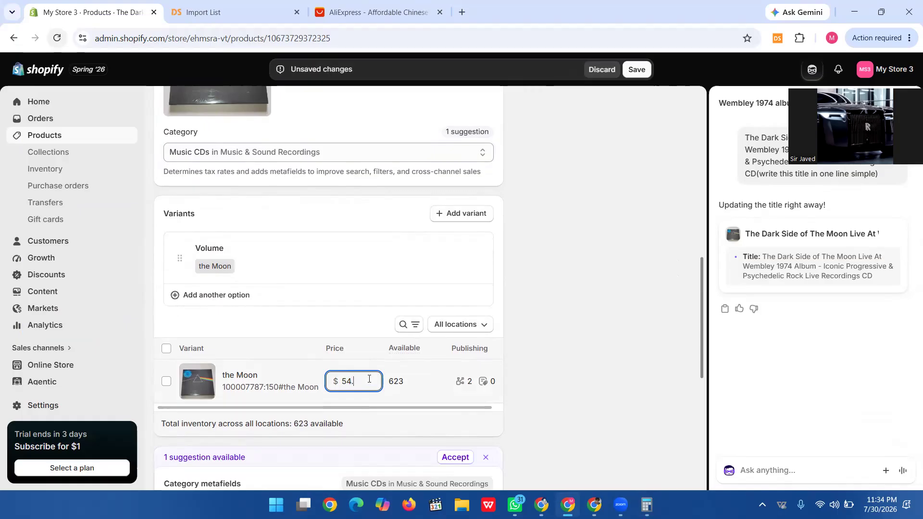
type("99")
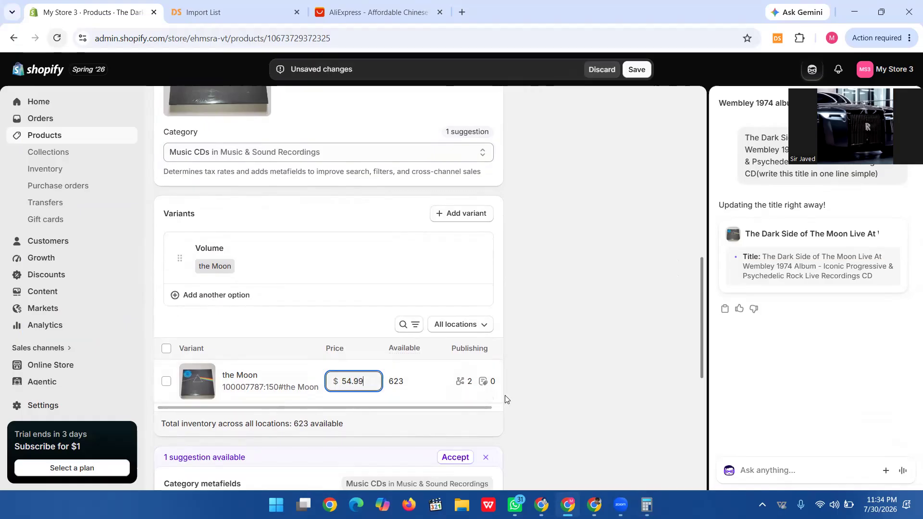
left_click(562, 391)
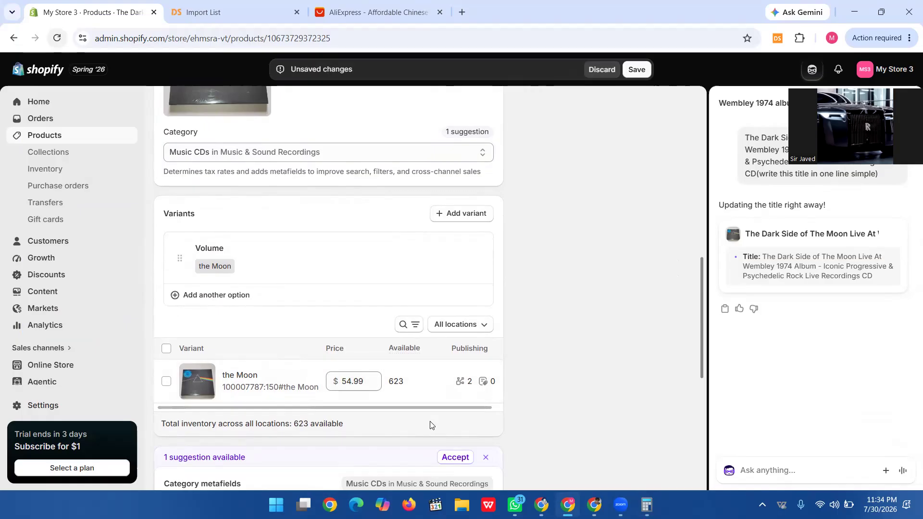
scroll(430, 425, "down", 2)
scroll(431, 425, "down", 2)
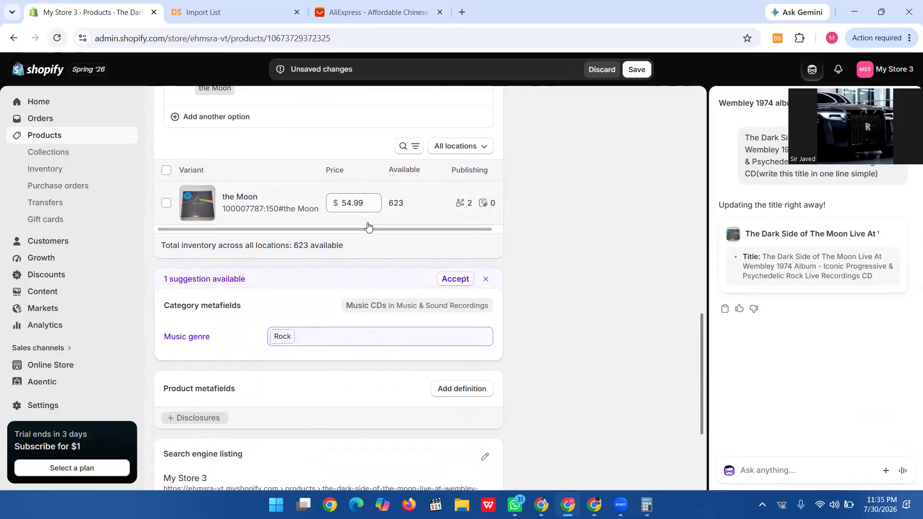
scroll(566, 294, "up", 10)
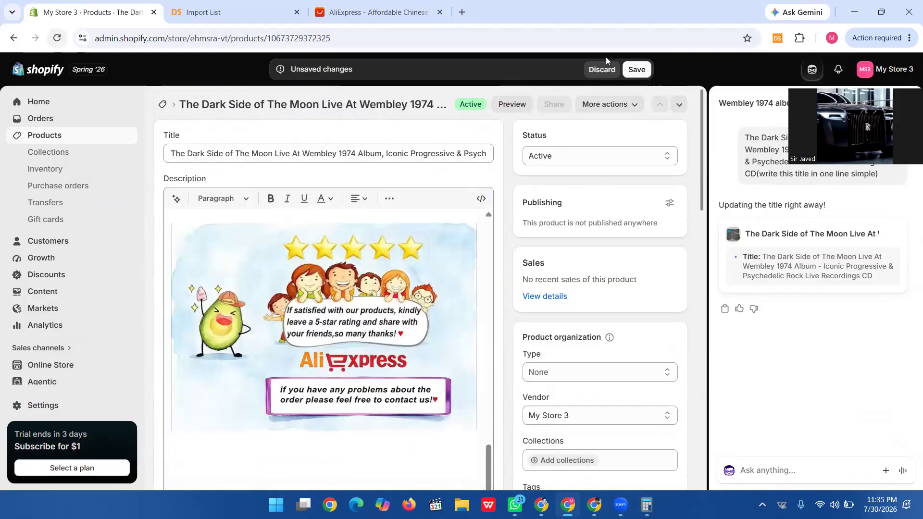
left_click(643, 70)
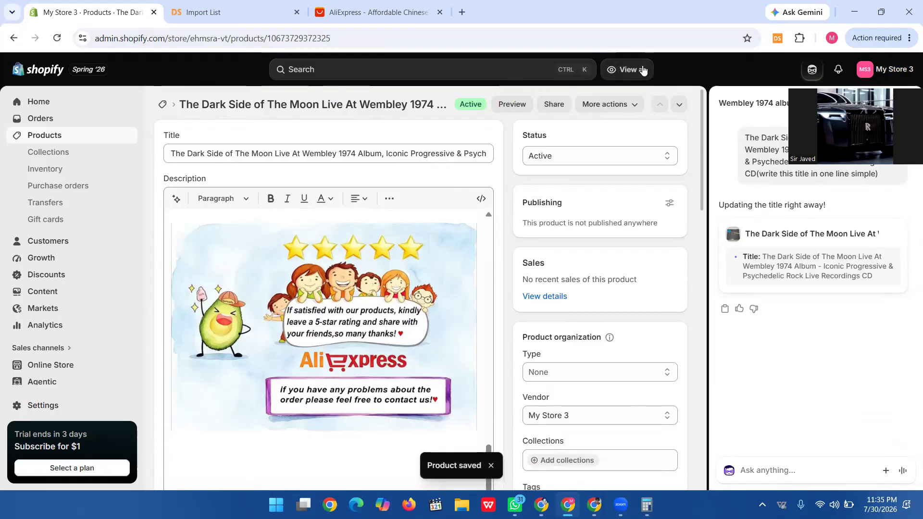
Return to the Products list and scroll through it, the album now listed under Music CDs
left_click(70, 138)
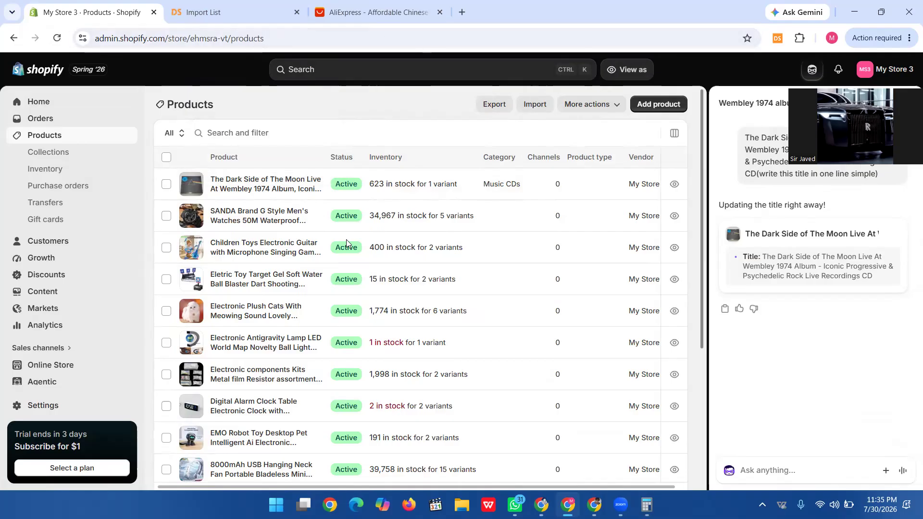
scroll(377, 460, "down", 5)
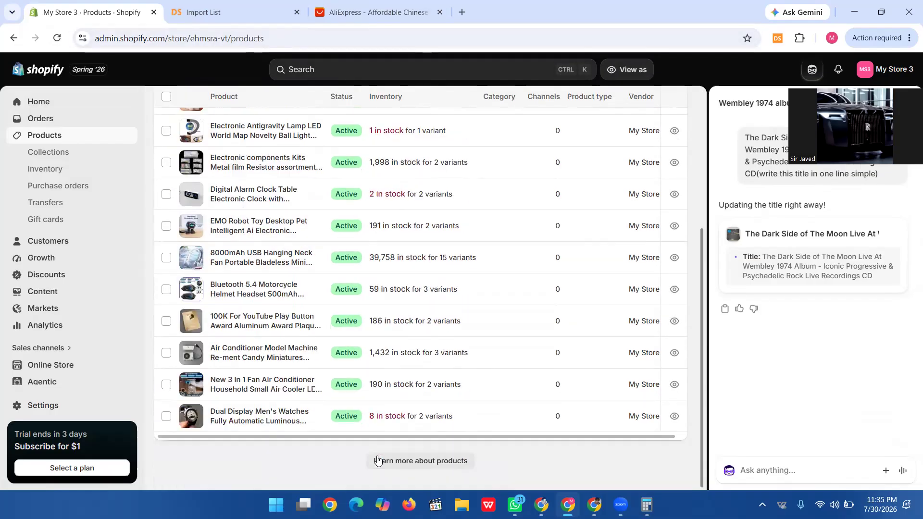
scroll(377, 460, "up", 5)
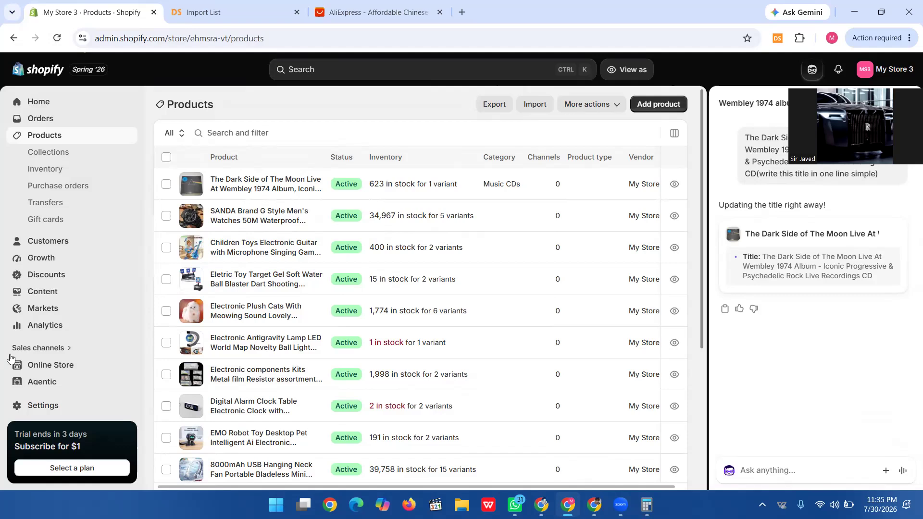
Go to Settings > Payments, view Payment method customizations, then open Manual payment methods
left_click(40, 408)
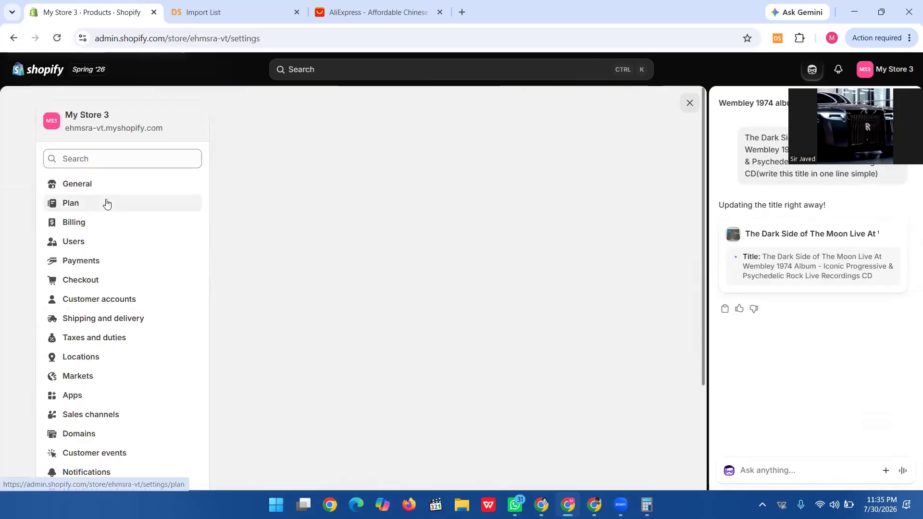
left_click(76, 184)
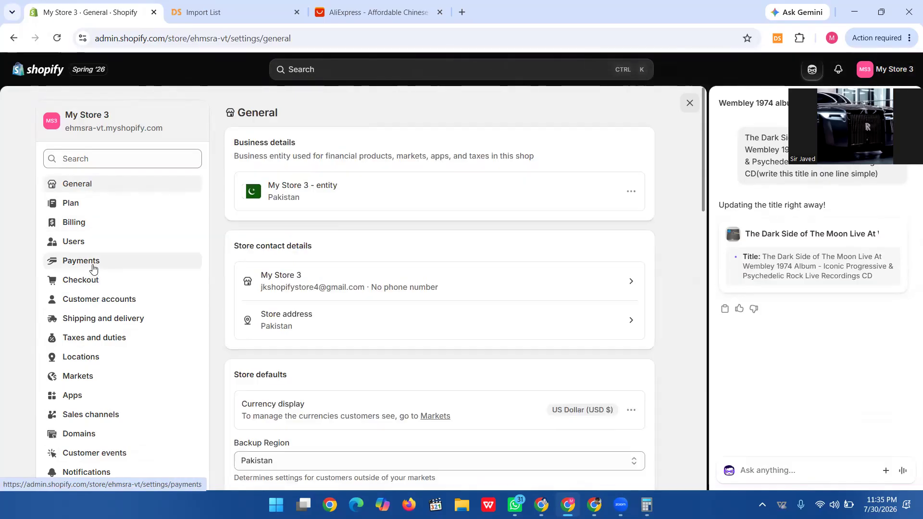
left_click(94, 269)
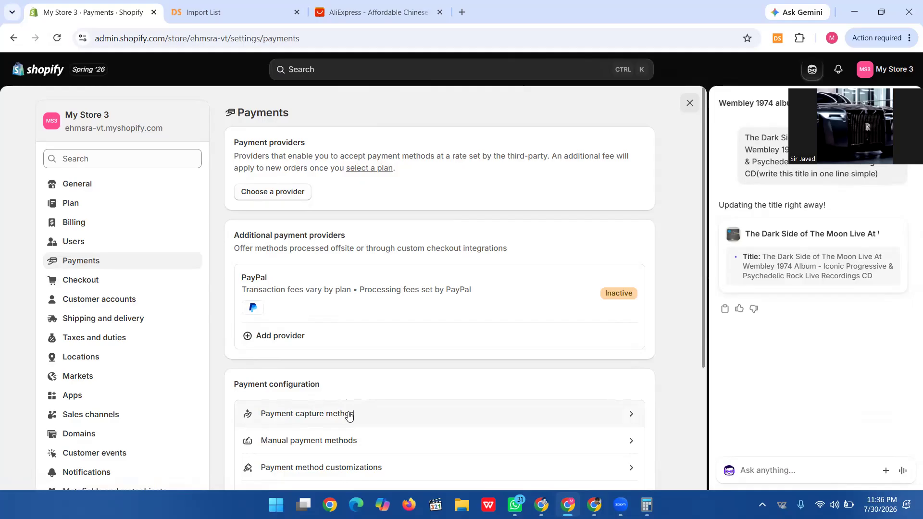
scroll(349, 417, "down", 3)
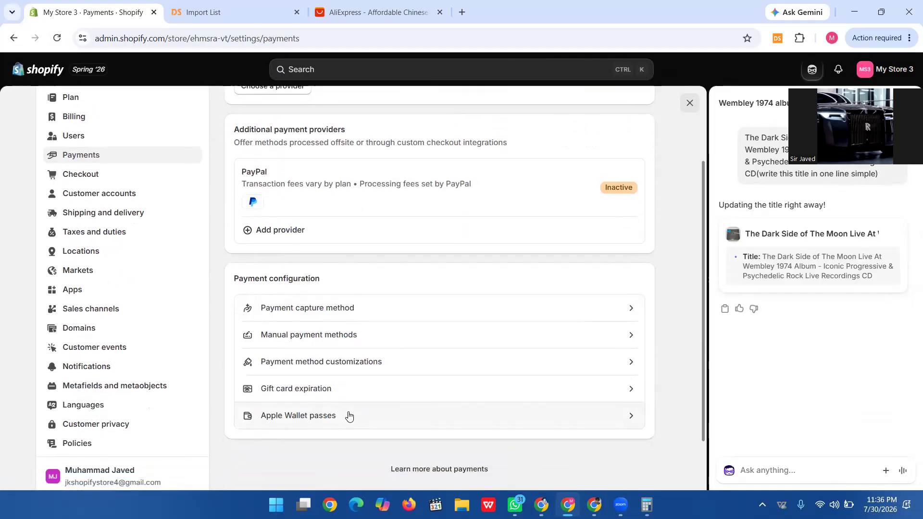
left_click(392, 363)
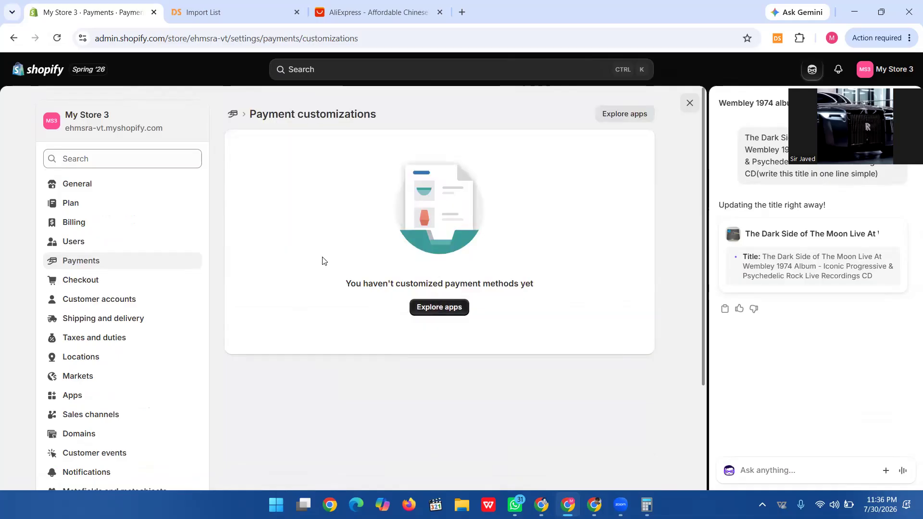
left_click(15, 38)
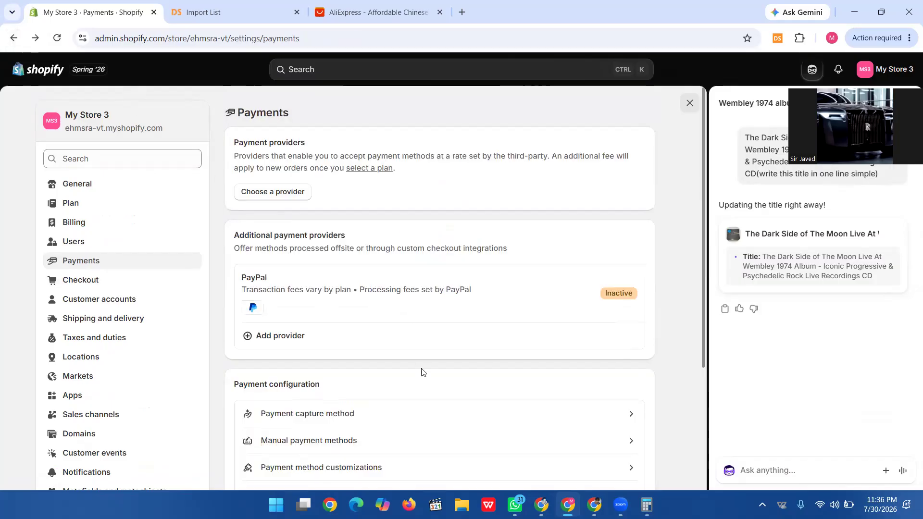
scroll(422, 372, "down", 3)
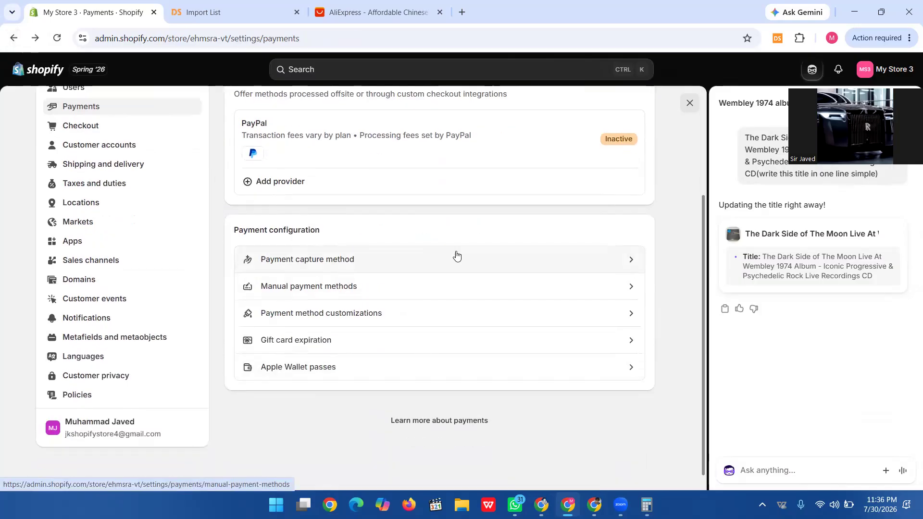
left_click(445, 294)
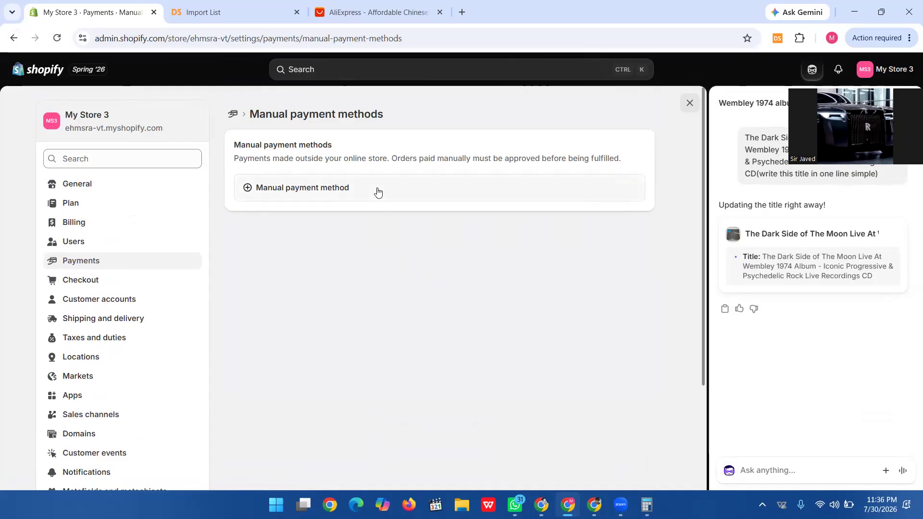
Add Cash on Delivery (COD) as an active manual payment method and close Settings
left_click(377, 192)
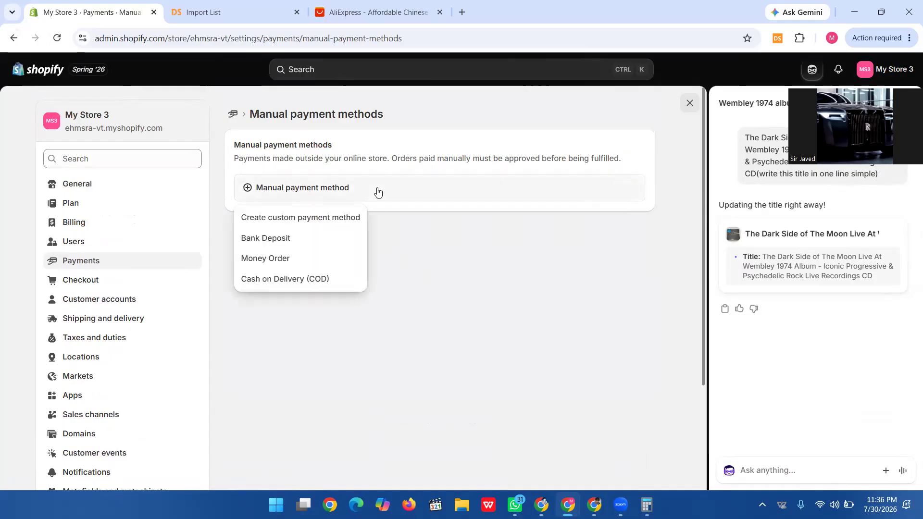
left_click(330, 279)
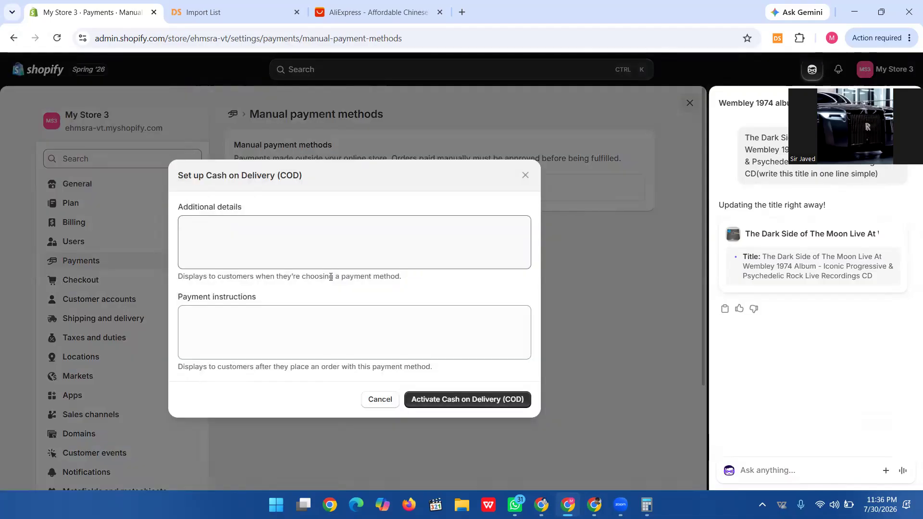
left_click(456, 398)
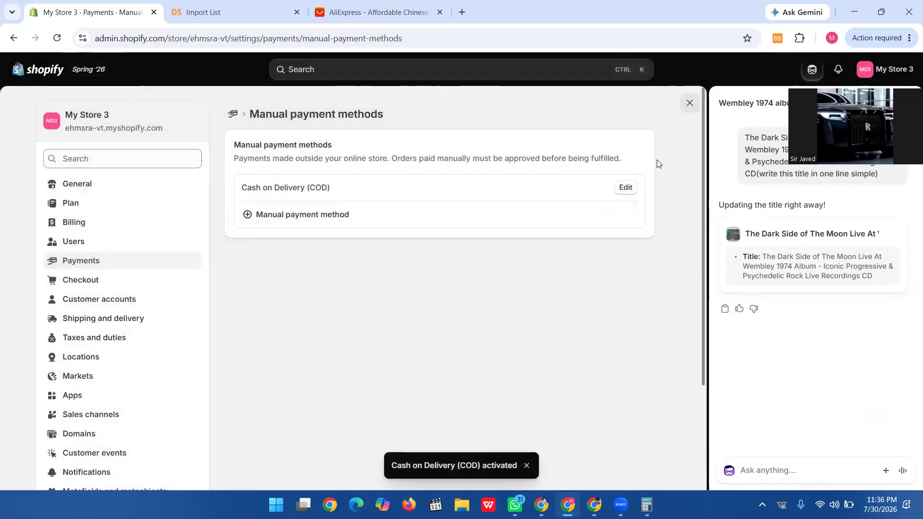
left_click(689, 104)
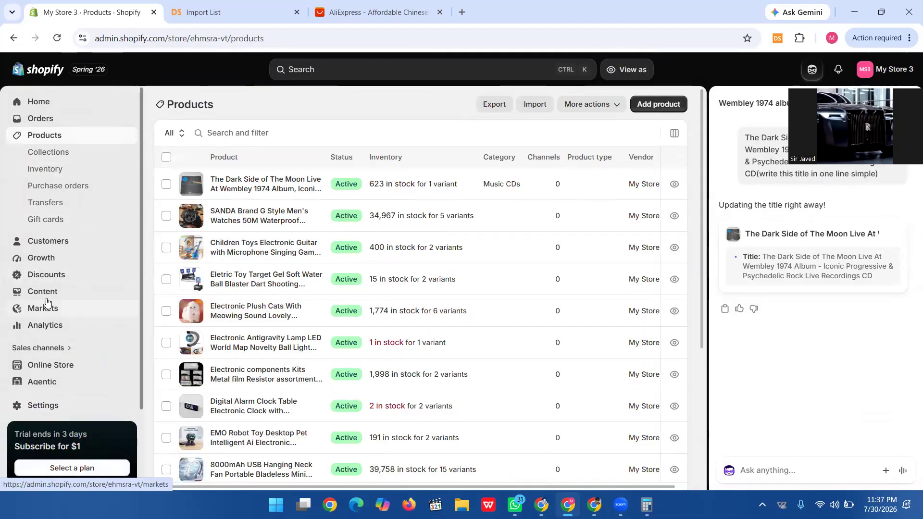
Browse the third-party providers list under Settings > Payments, then start a new browser tab
left_click(51, 411)
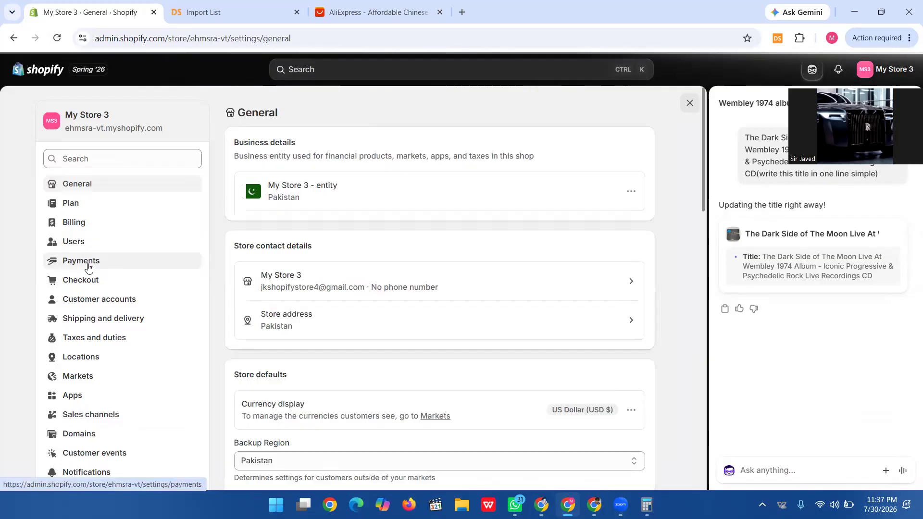
left_click(88, 266)
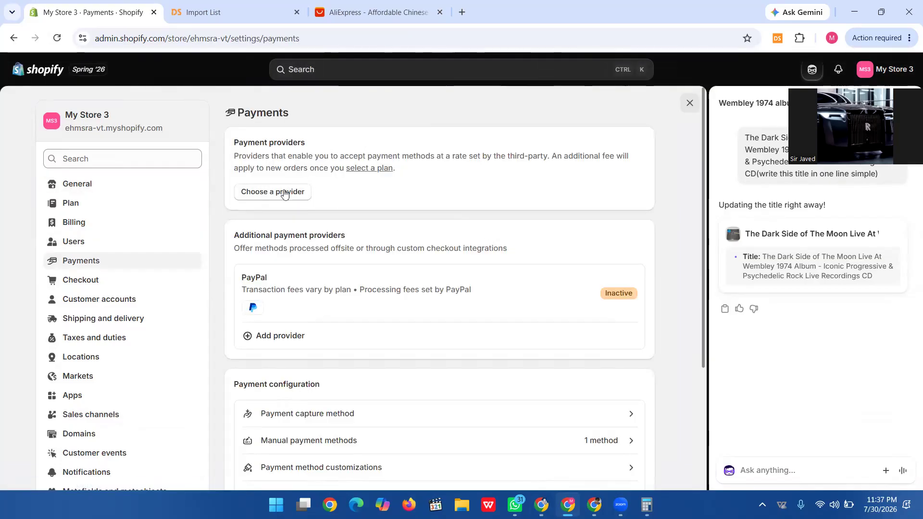
left_click(282, 198)
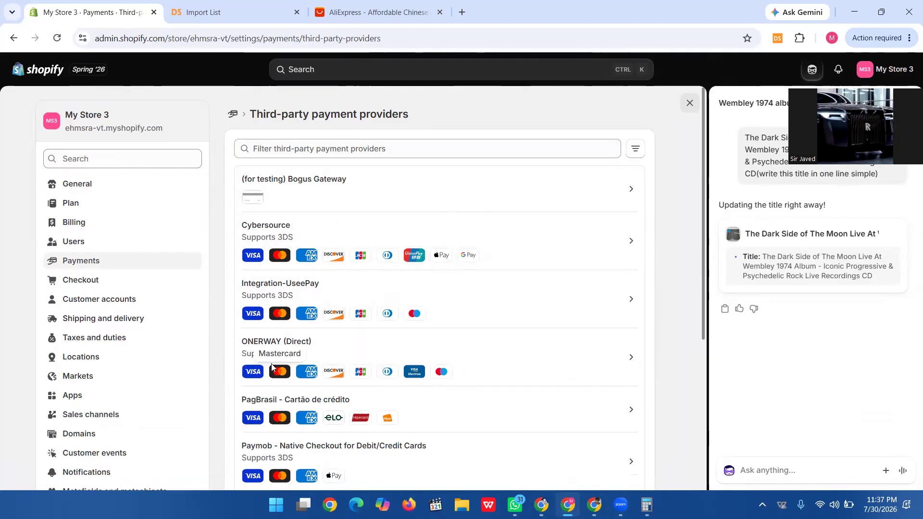
scroll(354, 404, "down", 3)
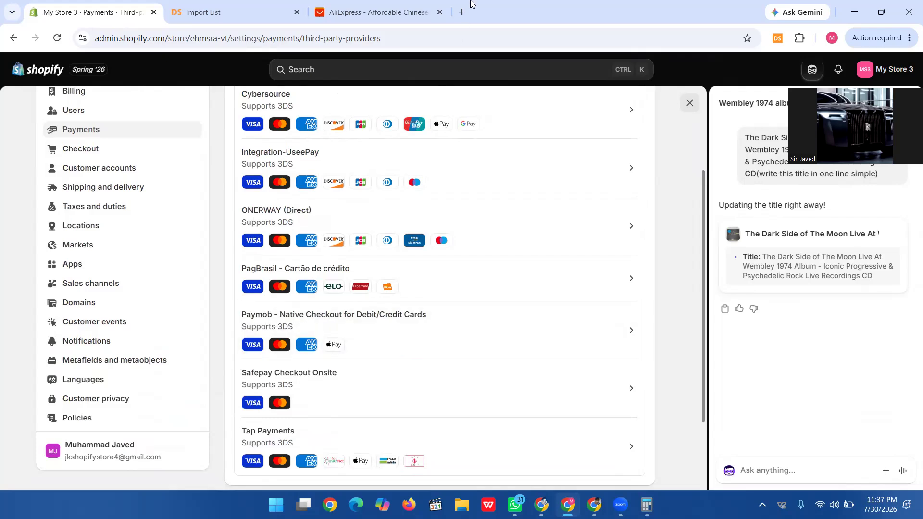
left_click(462, 12)
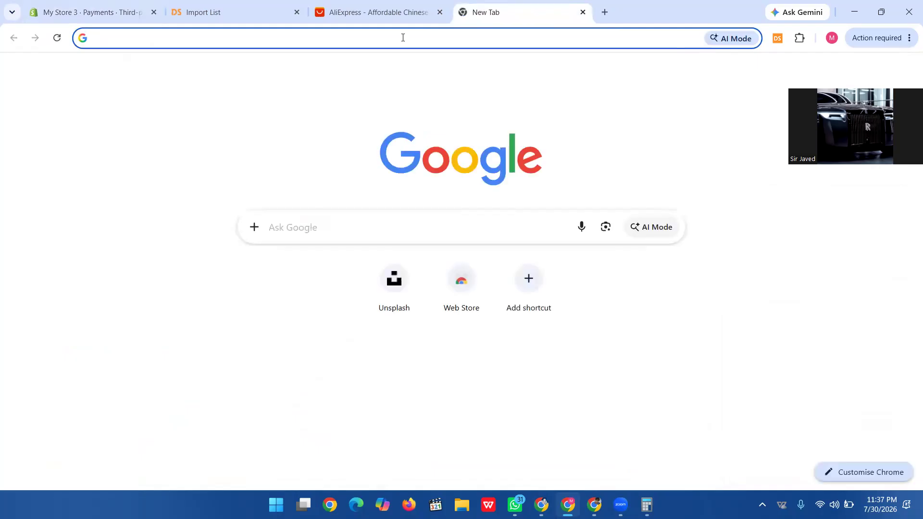
Search Google for paymob and open the paymob.com website
left_click(403, 37)
type("pa")
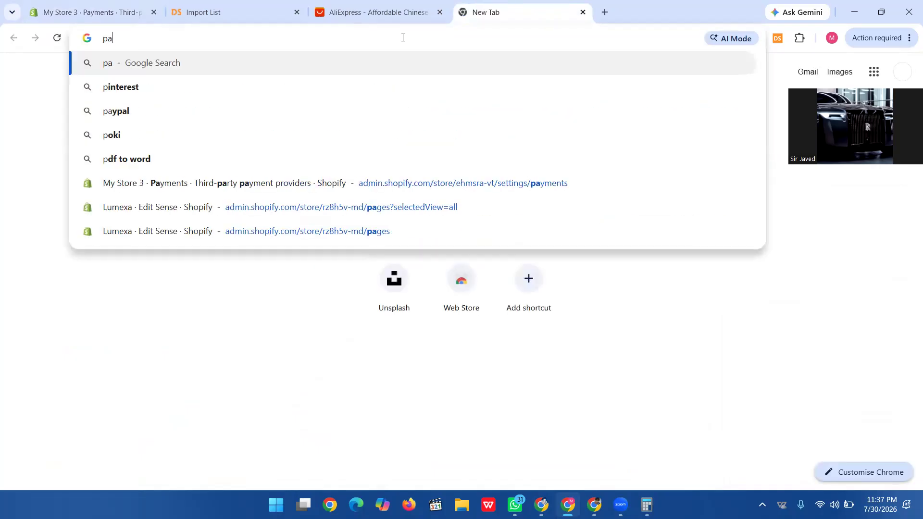
type("ymob")
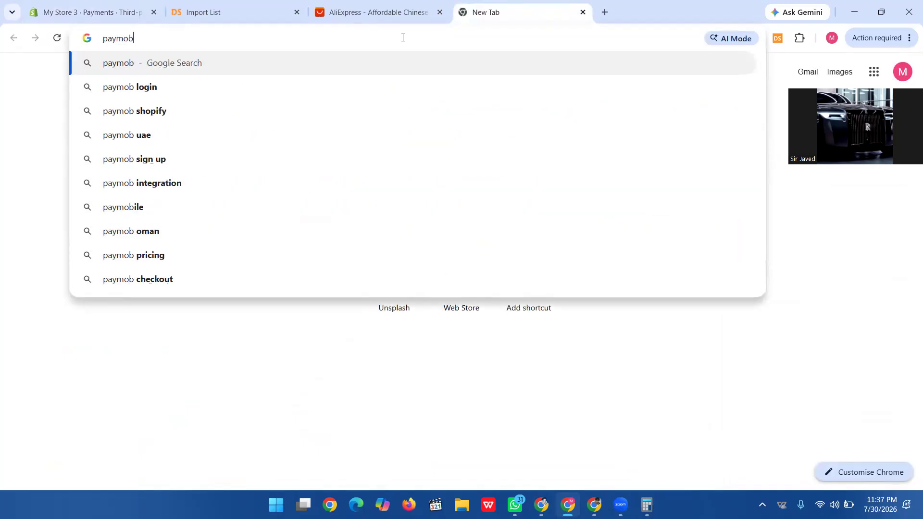
key("Return")
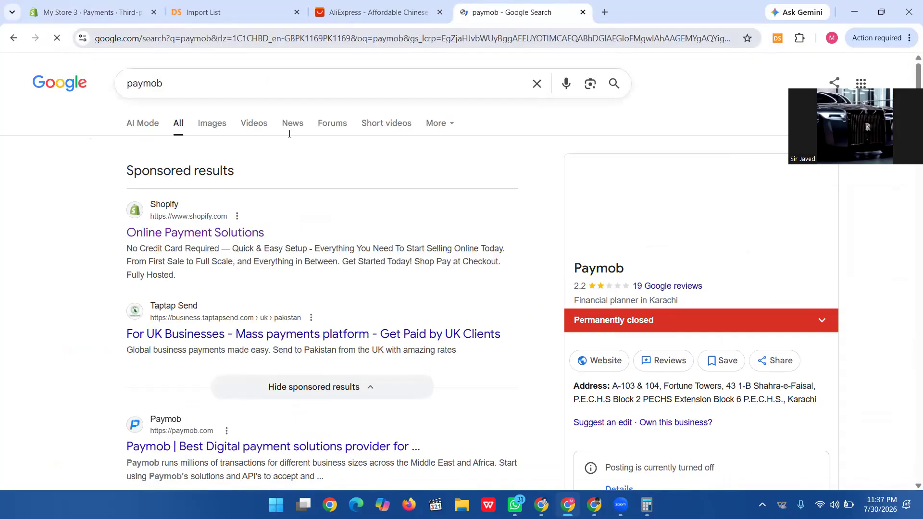
left_click(202, 448)
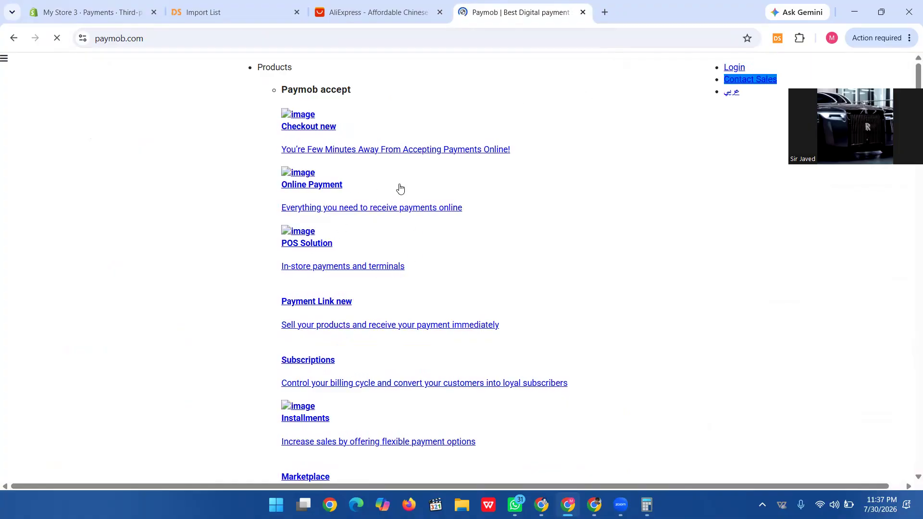
Scroll through paymob.com's product listings, then switch to the AliExpress page
scroll(443, 322, "down", 7)
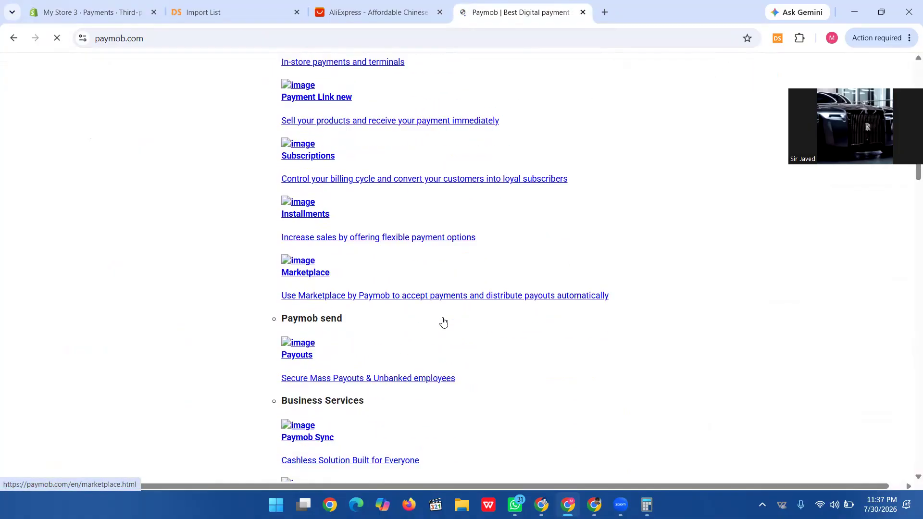
scroll(443, 322, "up", 6)
middle_click(468, 153)
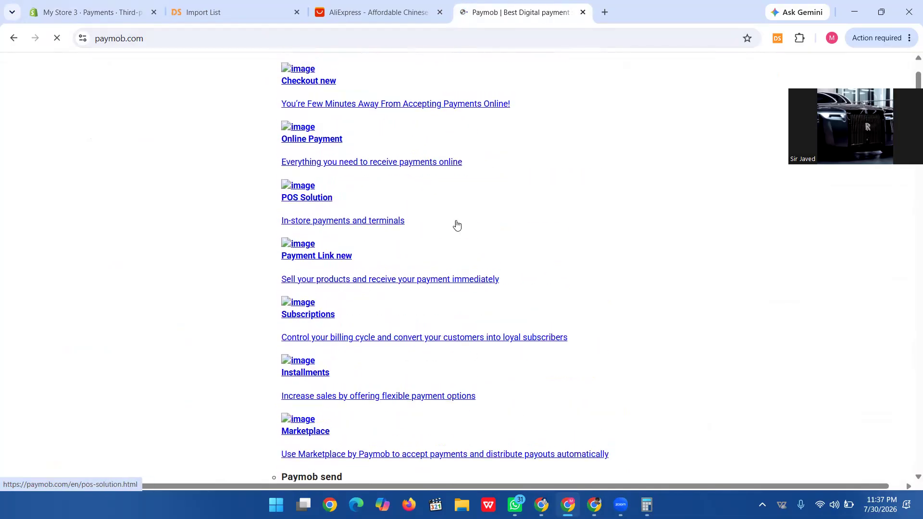
scroll(456, 225, "down", 2)
scroll(457, 226, "up", 3)
scroll(457, 225, "up", 1)
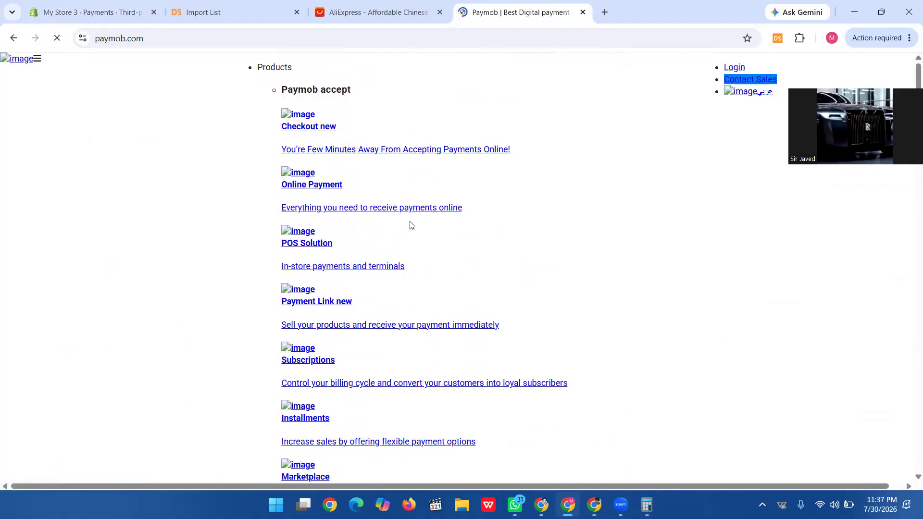
left_click(400, 8)
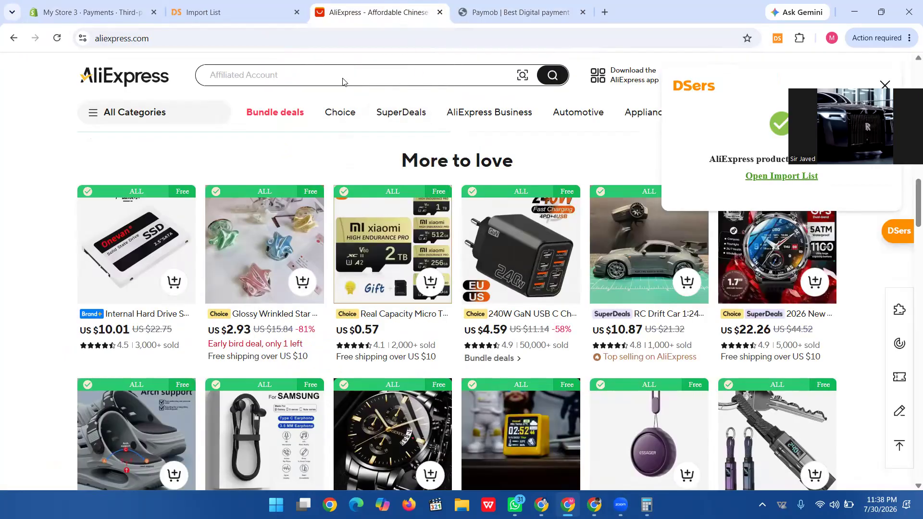
Filter Shopify's third-party payment providers for 'strip' and select the term; no providers match
left_click(244, 4)
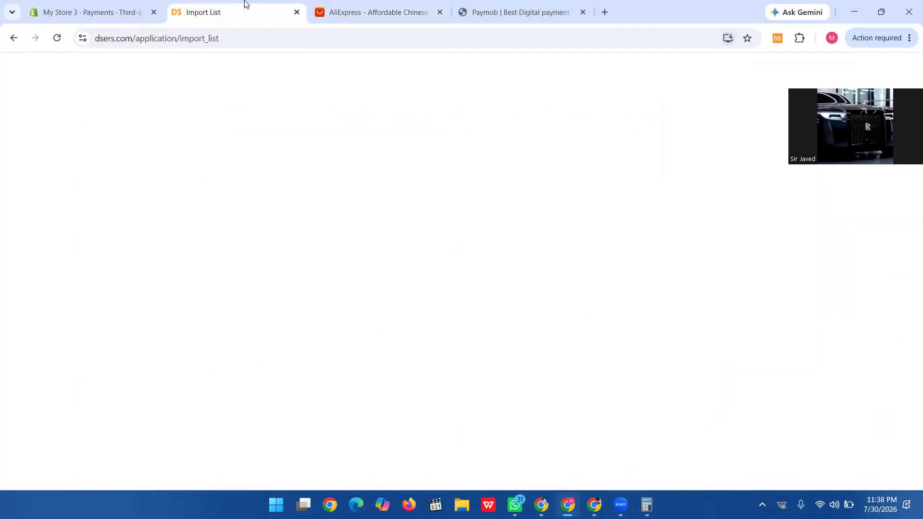
left_click(84, 3)
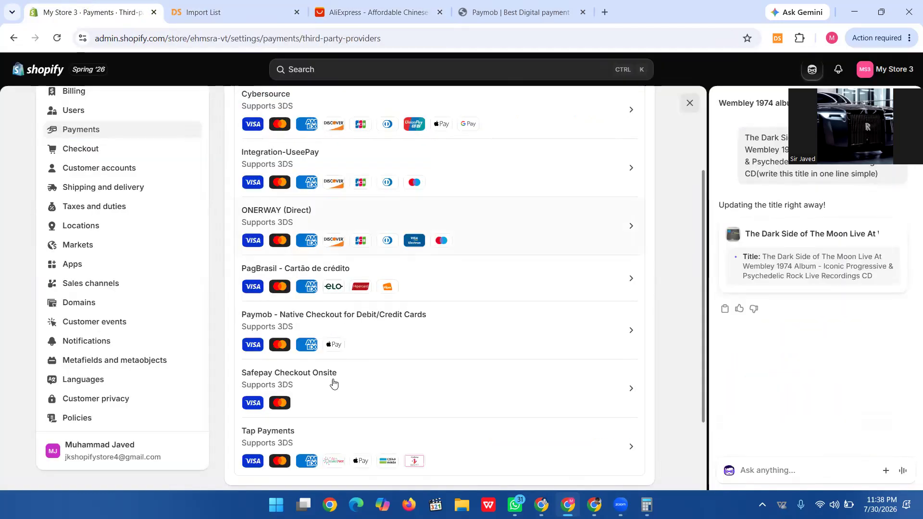
scroll(280, 350, "down", 1)
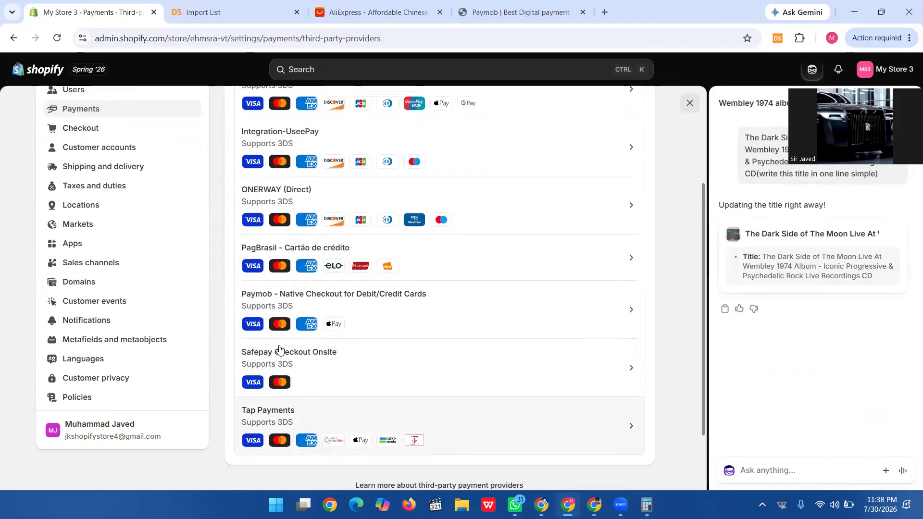
scroll(282, 350, "up", 3)
left_click(345, 146)
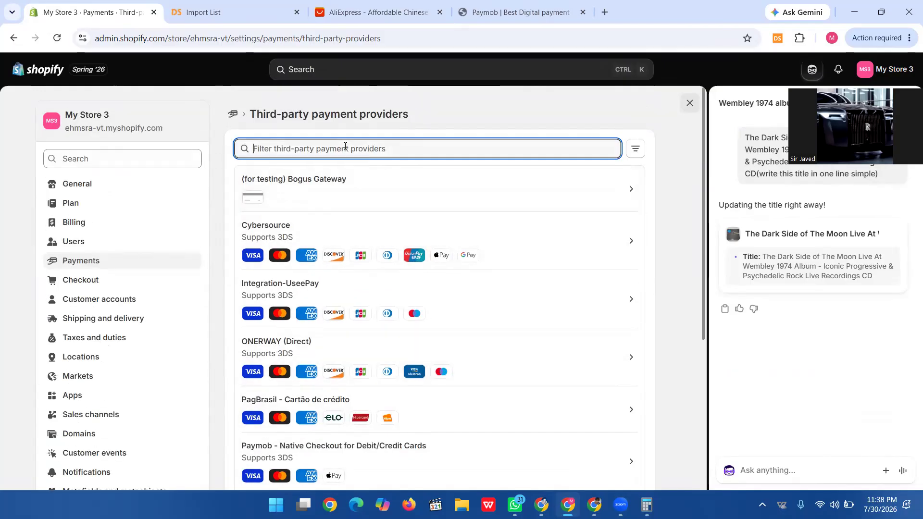
type("strip")
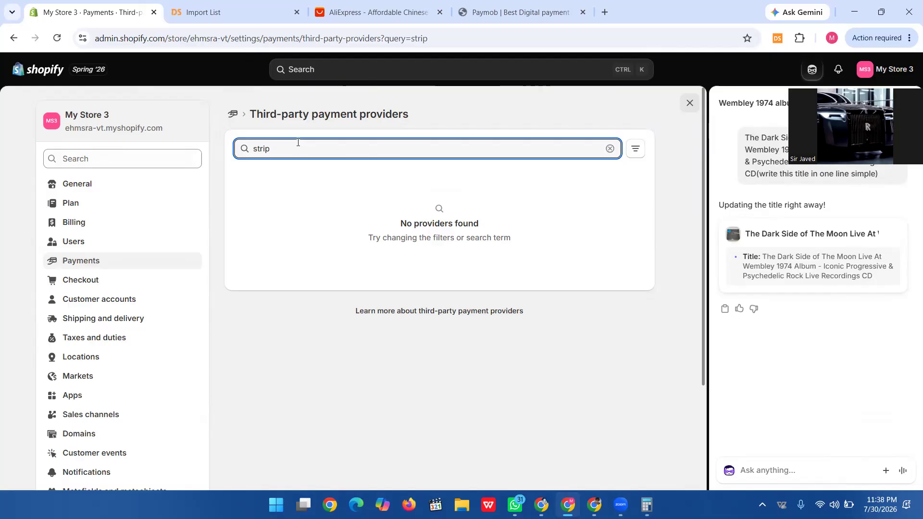
key("ctrl+a")
Google payfast in a new tab, open gopayfast.com and go to its Contact Us page
left_click(605, 12)
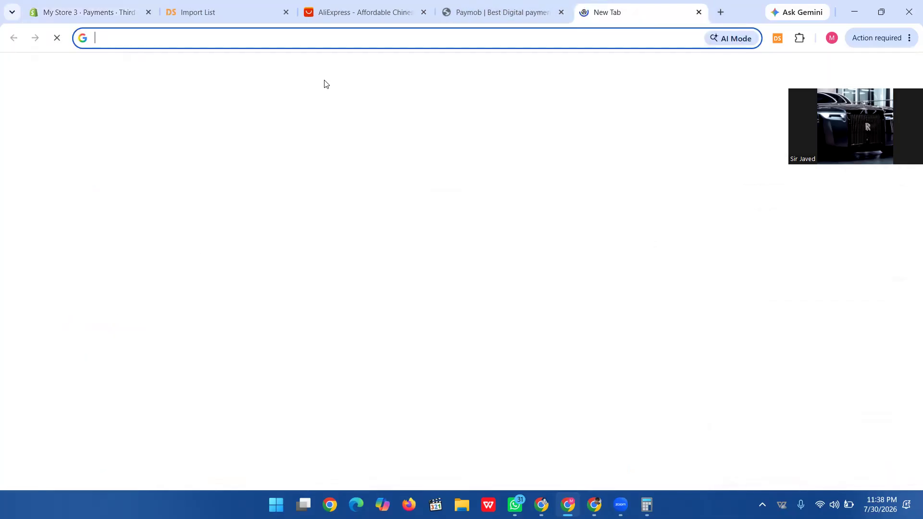
left_click(404, 236)
type("payfast")
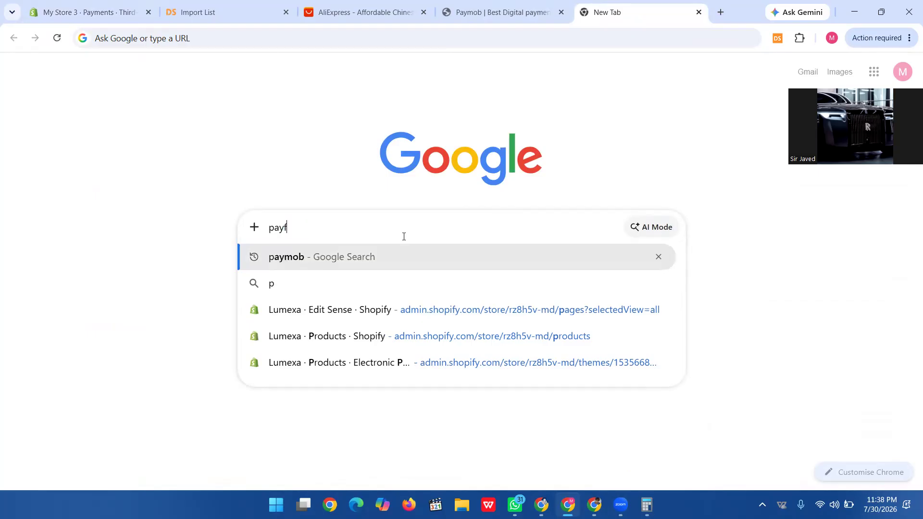
left_click(395, 257)
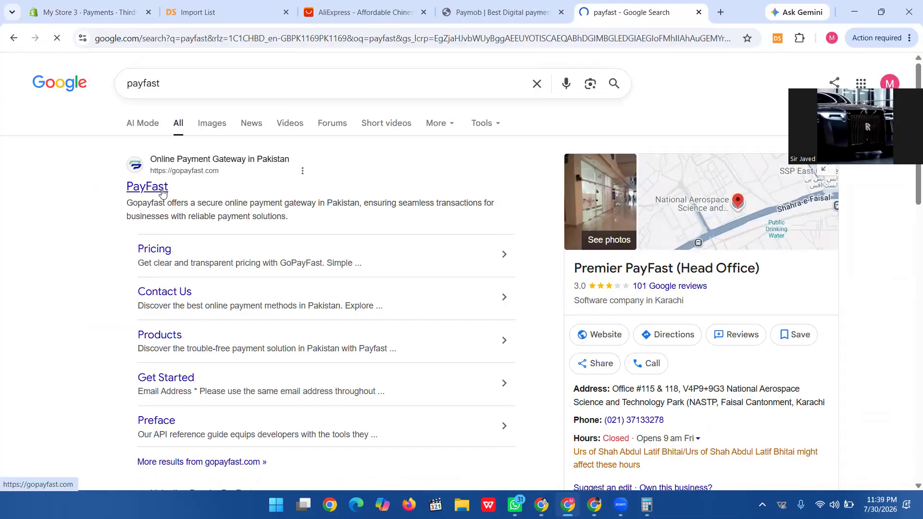
left_click(163, 189)
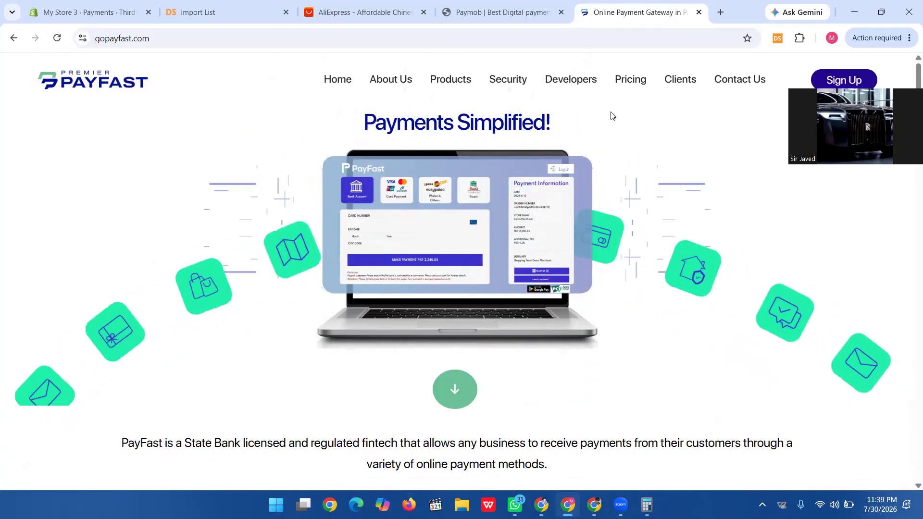
left_click(726, 78)
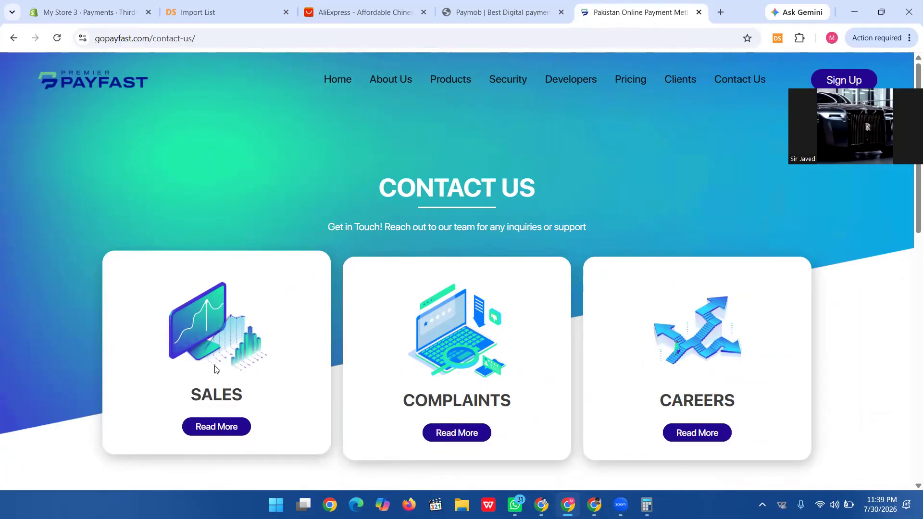
Open PayFast's sales sign-up form and step through its name, phone, e-mail and company fields
left_click(211, 438)
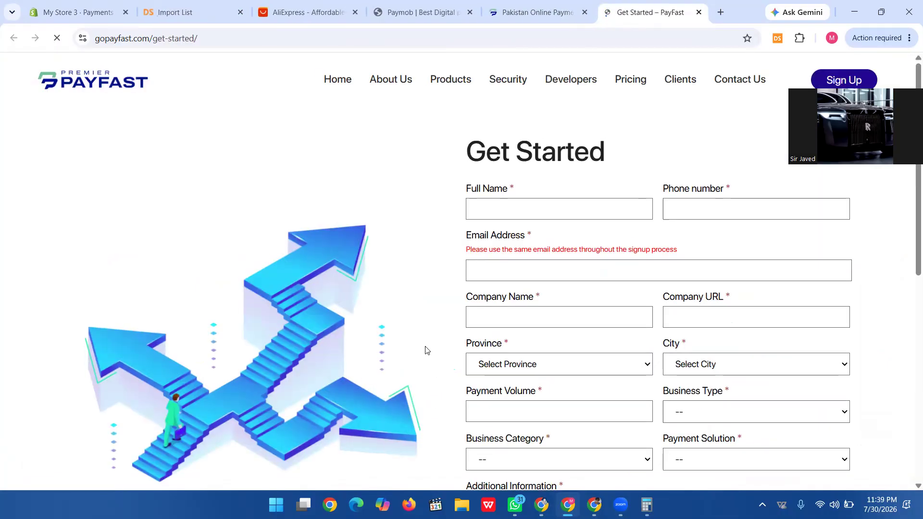
left_click(626, 215)
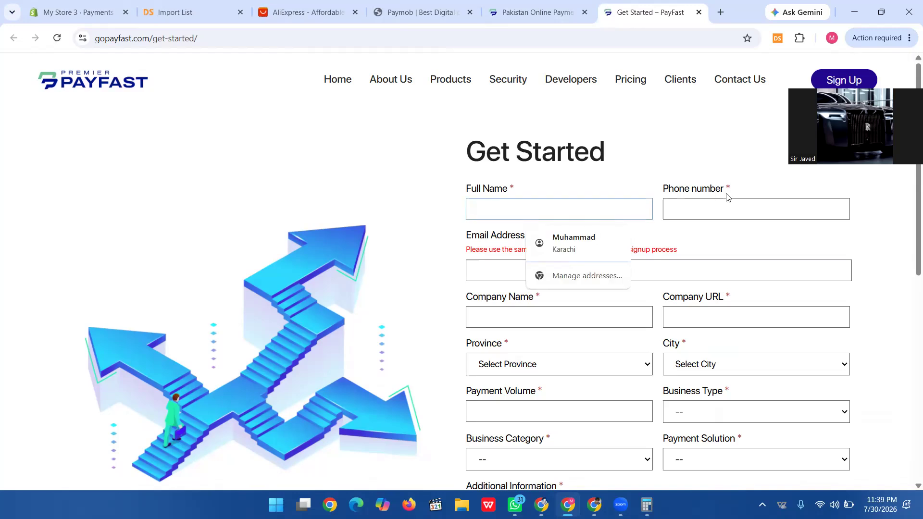
left_click(727, 198)
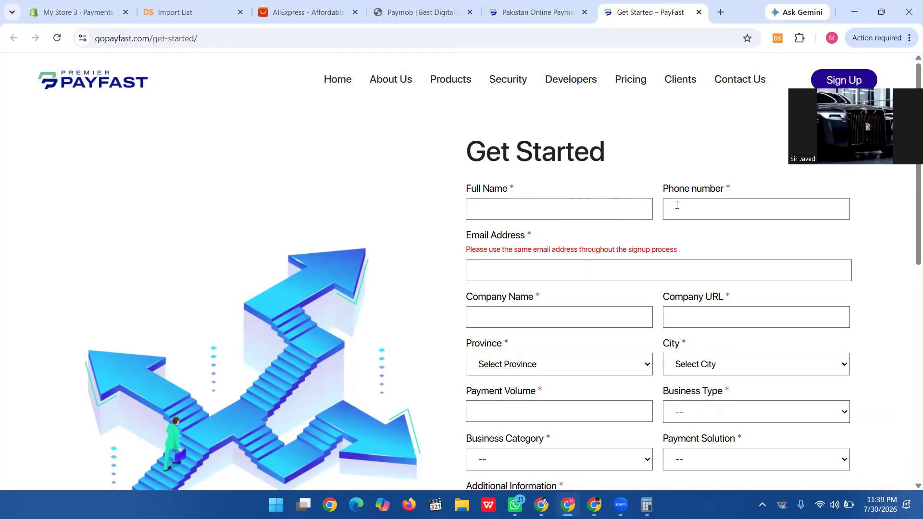
left_click(703, 205)
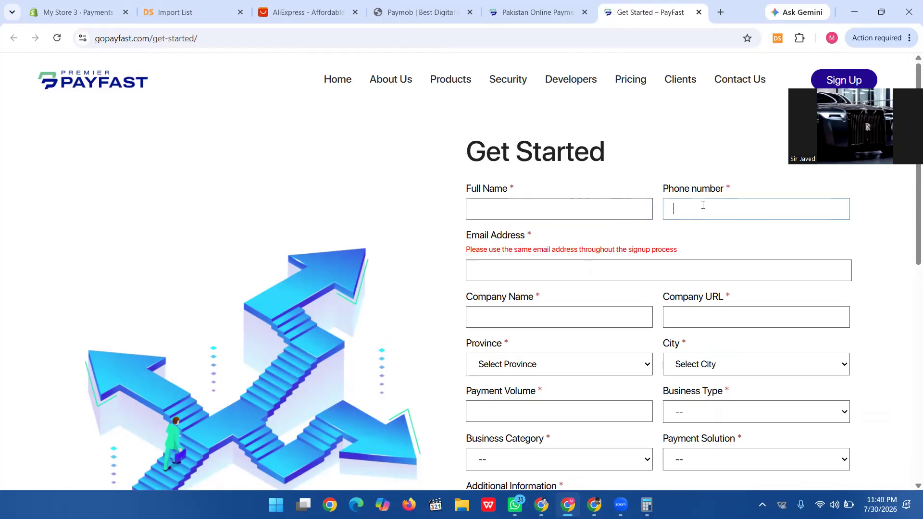
left_click(512, 266)
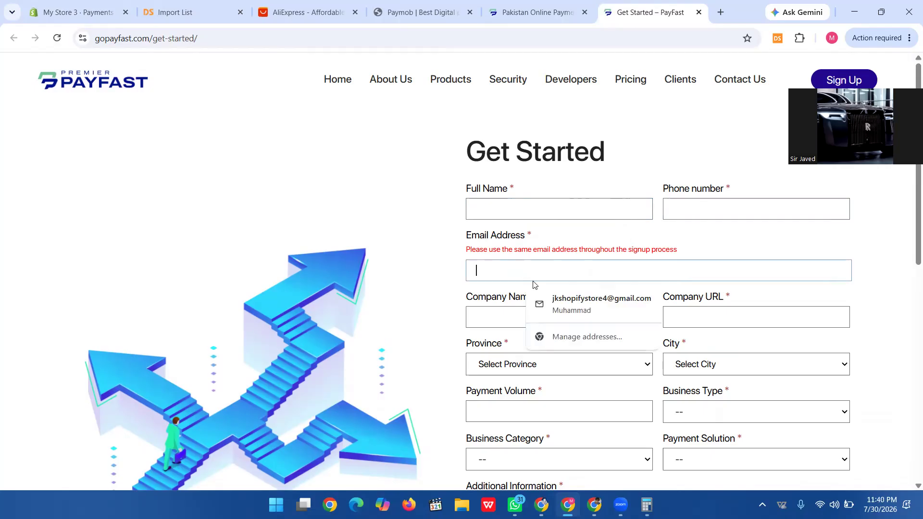
left_click(499, 316)
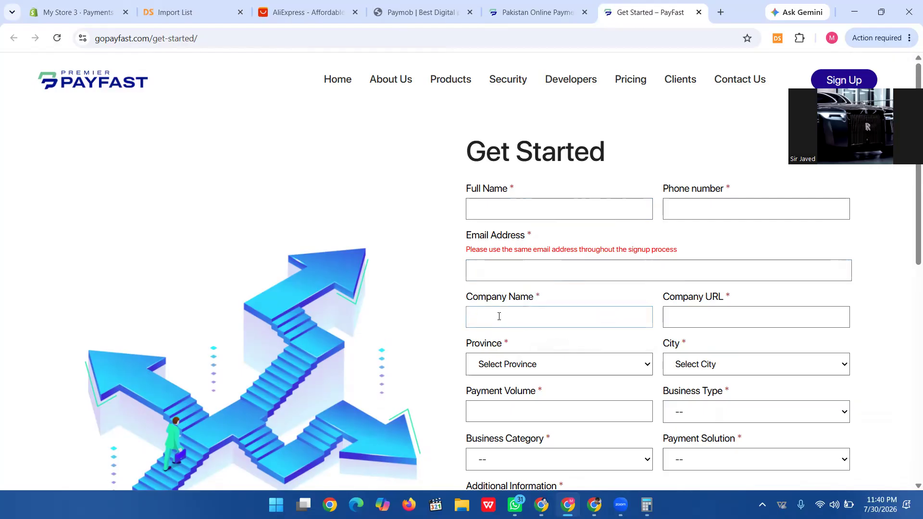
left_click(733, 317)
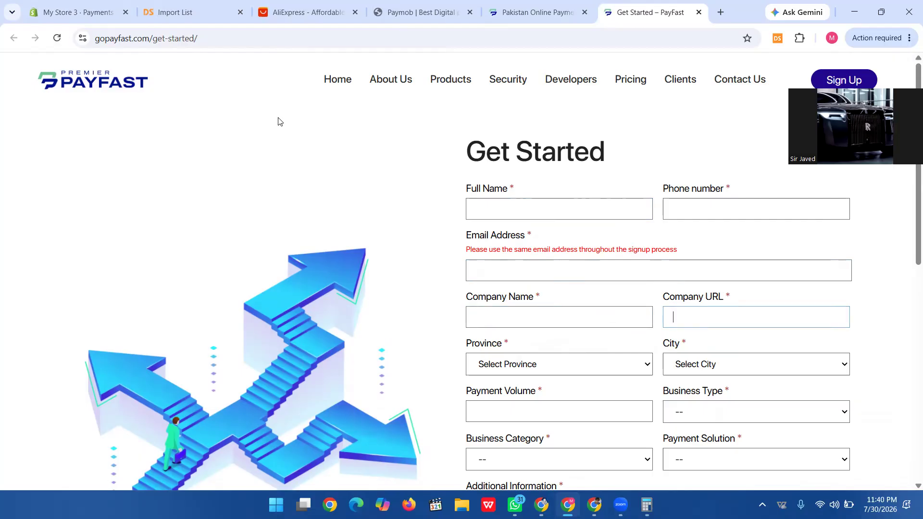
Select the sign-up page's and the Shopify page's web addresses, then return to the form
left_click(201, 39)
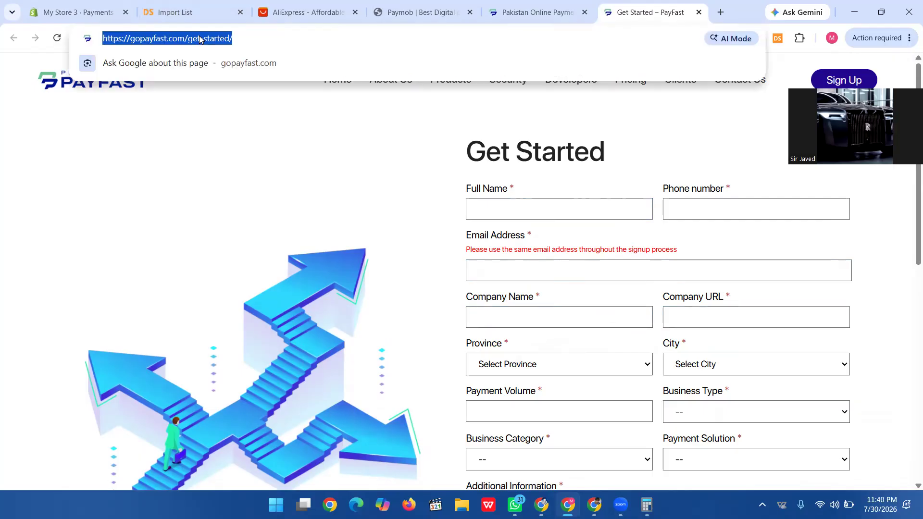
left_click(69, 5)
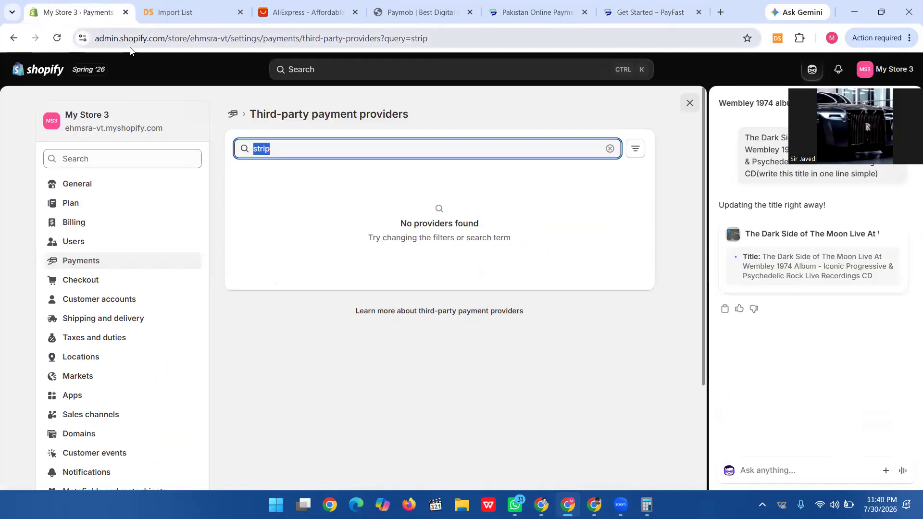
left_click(137, 40)
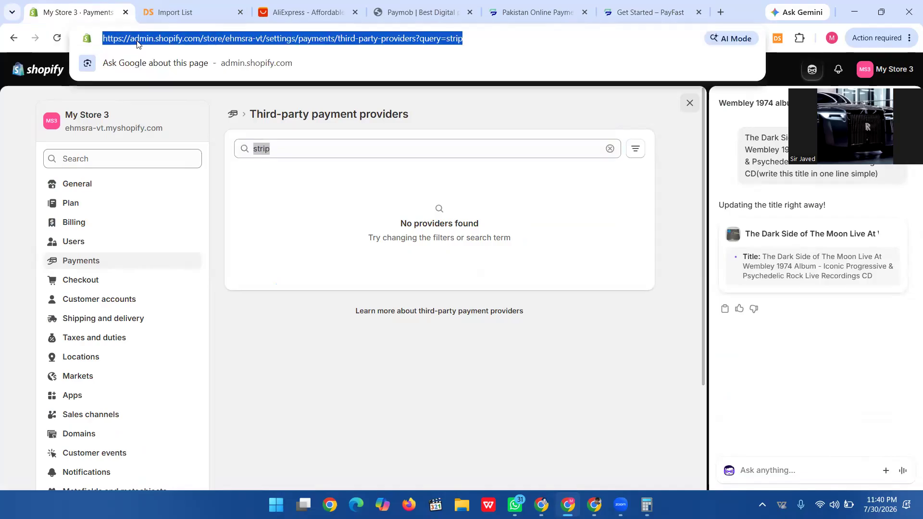
left_click(641, 7)
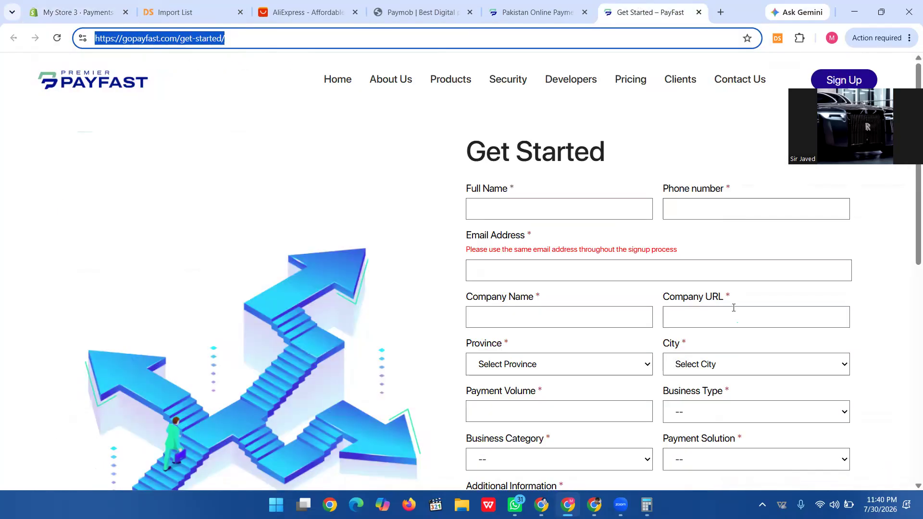
Open the province and city lists and enter 1000 as the Payment Volume
left_click(608, 365)
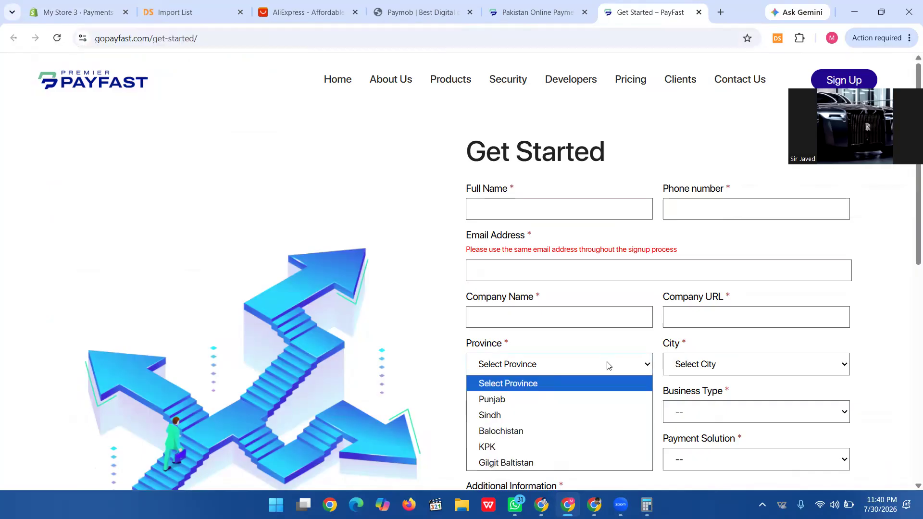
left_click(744, 369)
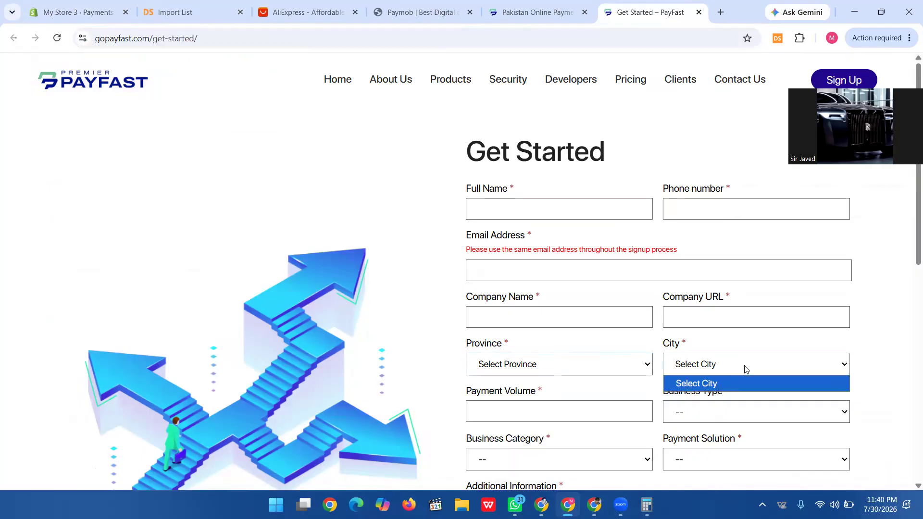
left_click(557, 406)
left_click_drag(639, 408, 640, 412)
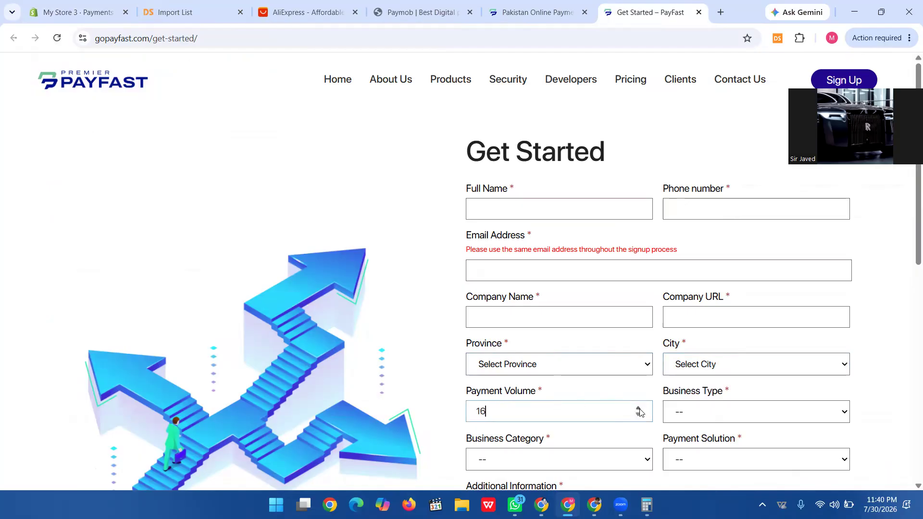
key("BackSpace")
key("BackSpace")
type("1000")
Set Business Type to Individual and Business Category to International Dropshipping, then review payment solutions
left_click(787, 415)
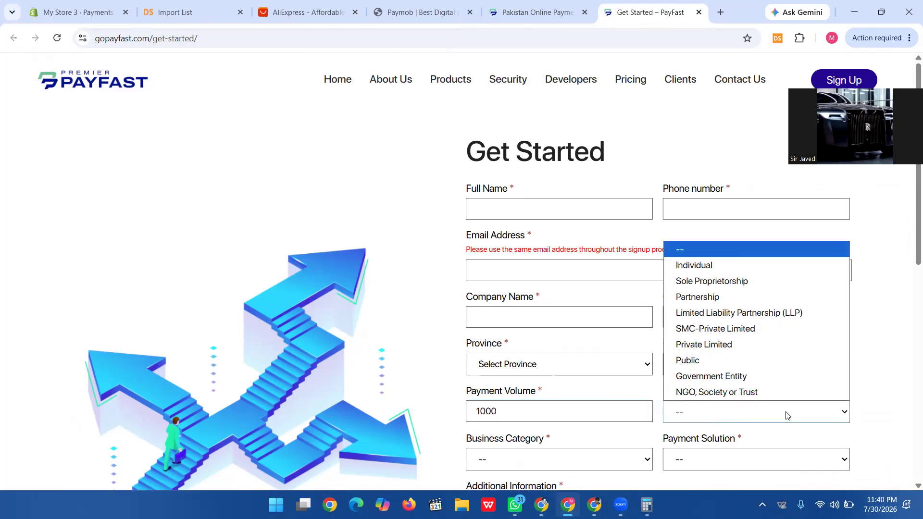
left_click(737, 271)
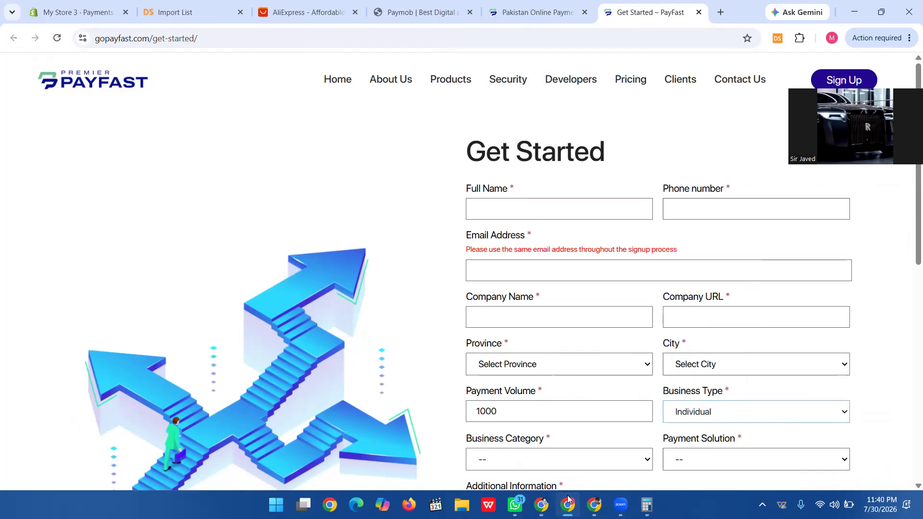
left_click(601, 462)
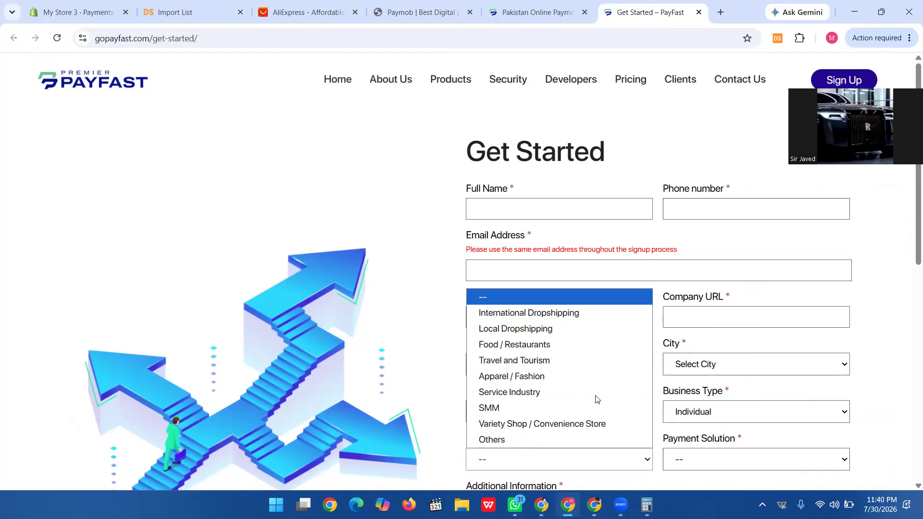
left_click(585, 313)
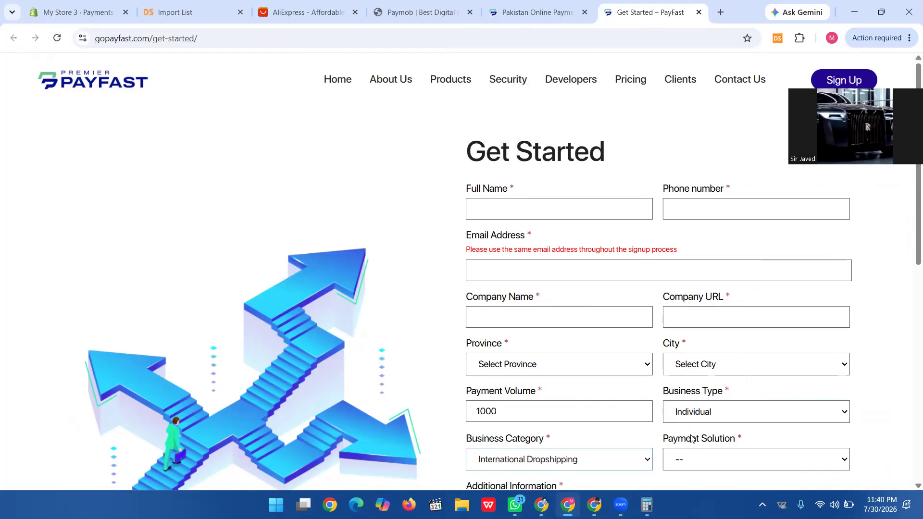
left_click(701, 459)
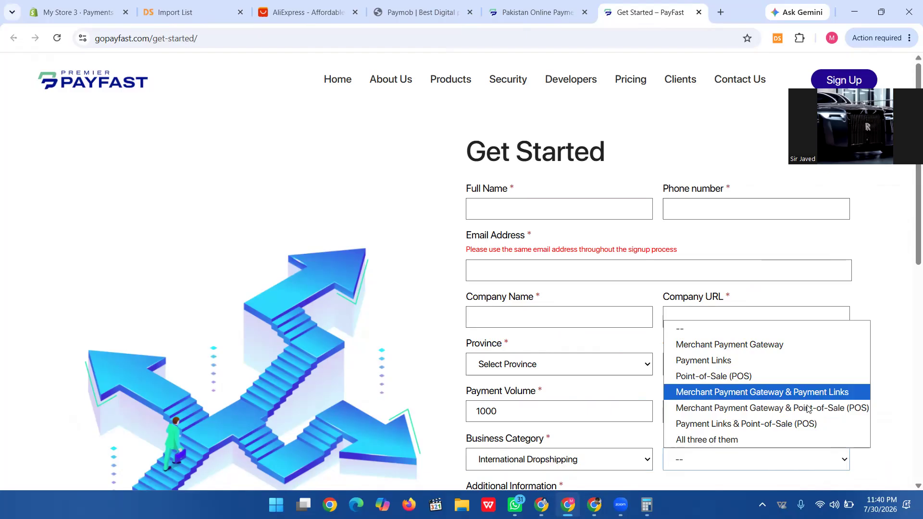
scroll(549, 395, "down", 2)
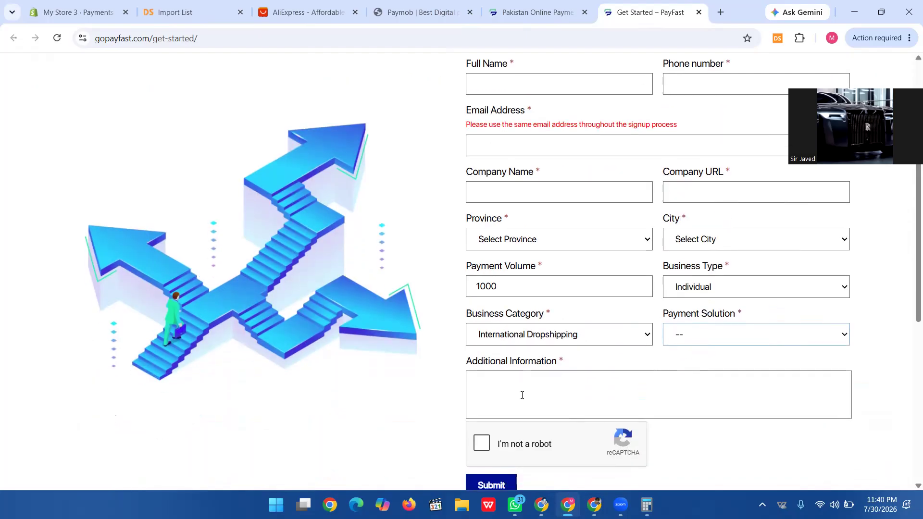
scroll(484, 455, "down", 1)
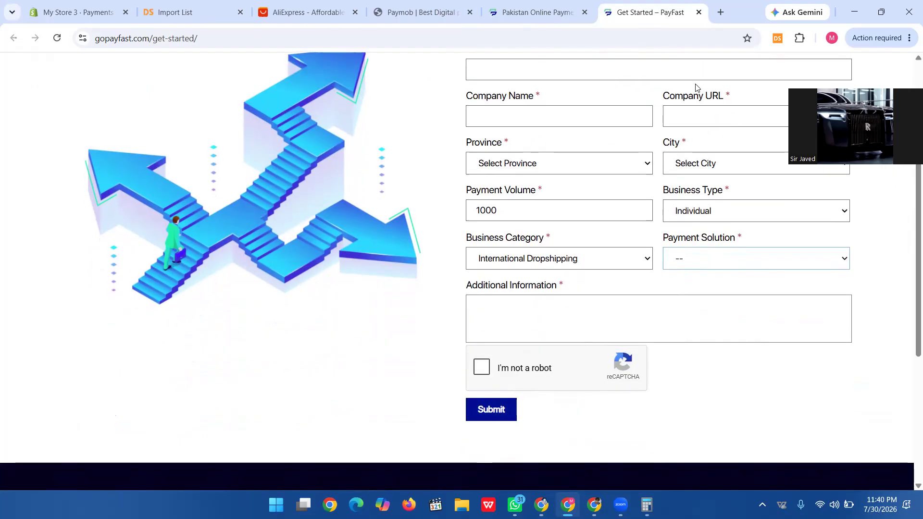
scroll(694, 90, "up", 4)
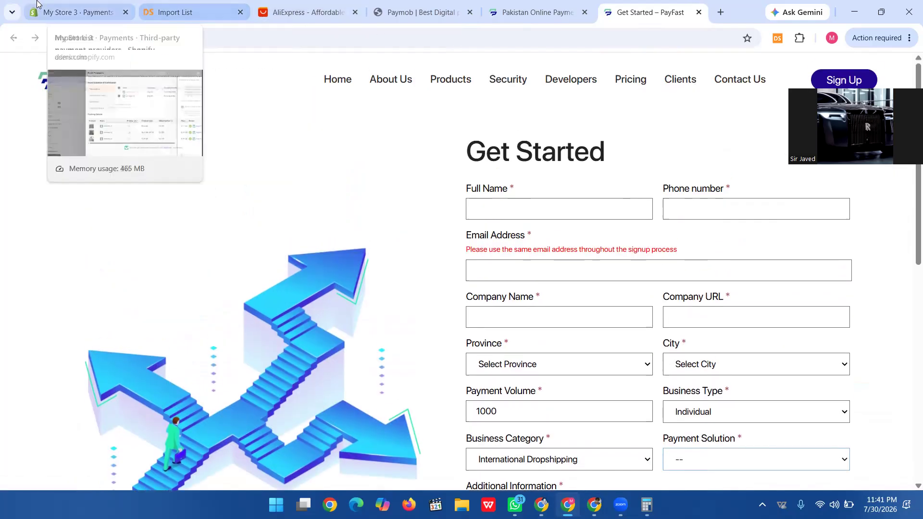
Back on Shopify's providers page, select the 'strip' search text, which still finds no providers
left_click(85, 11)
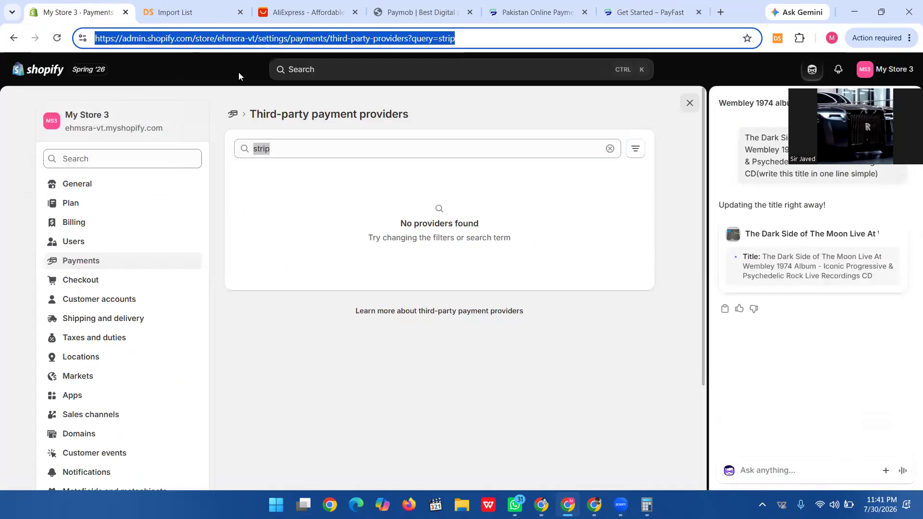
left_click(340, 145)
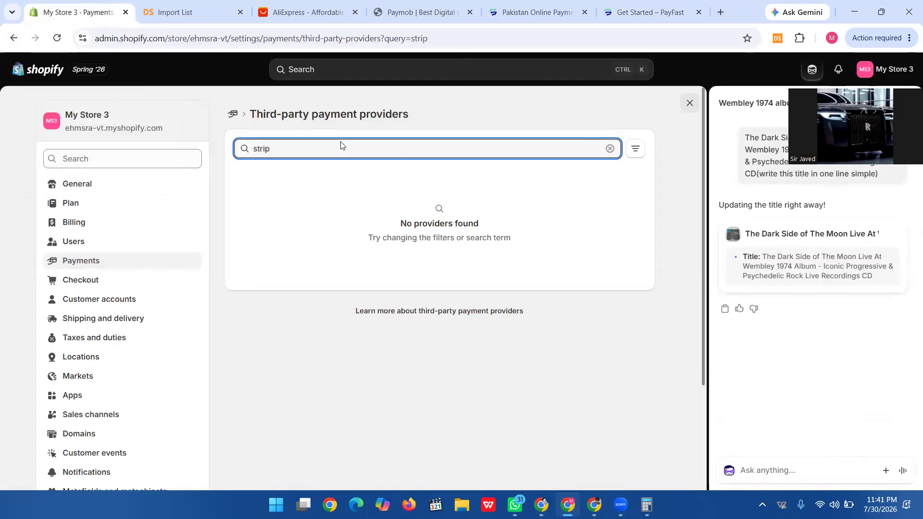
key("ctrl+a")
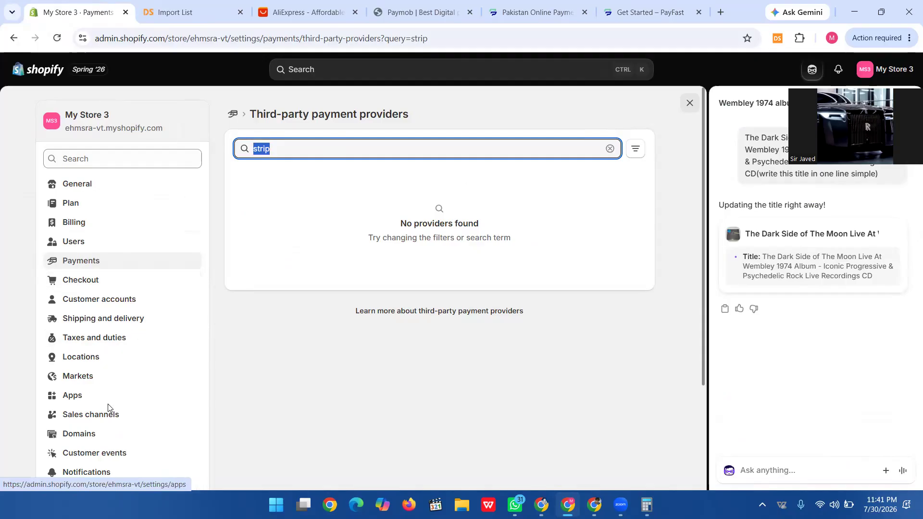
scroll(109, 409, "down", 3)
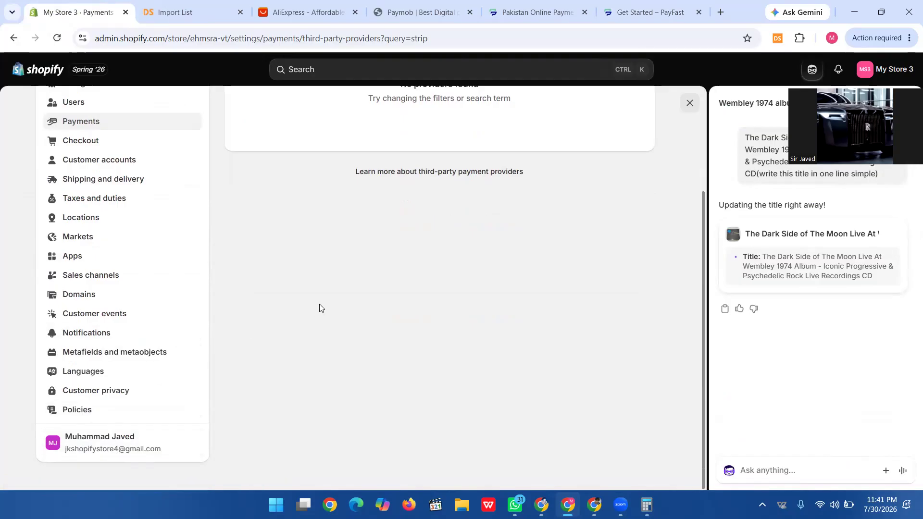
scroll(348, 234, "up", 3)
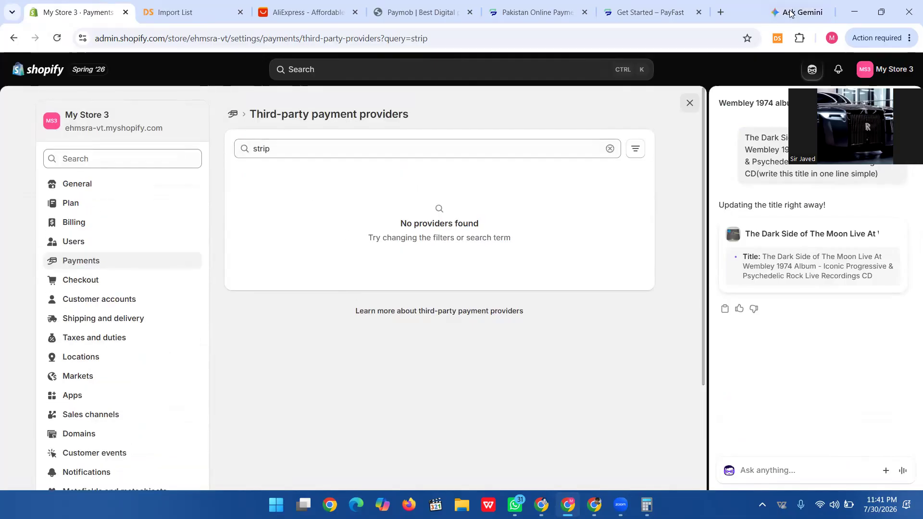
Search Google for 'hbl payment gateway' in a new tab and open the HBLPay Checkout page
left_click(721, 12)
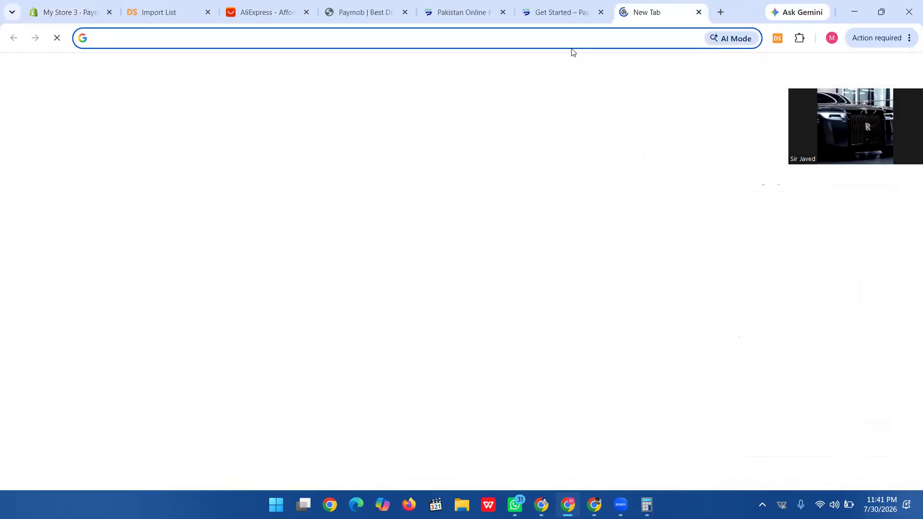
left_click(577, 45)
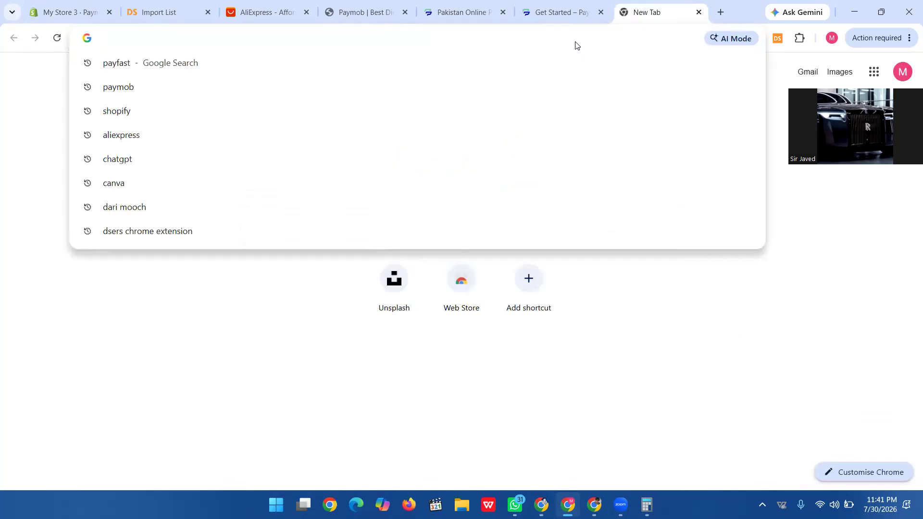
type("hbl")
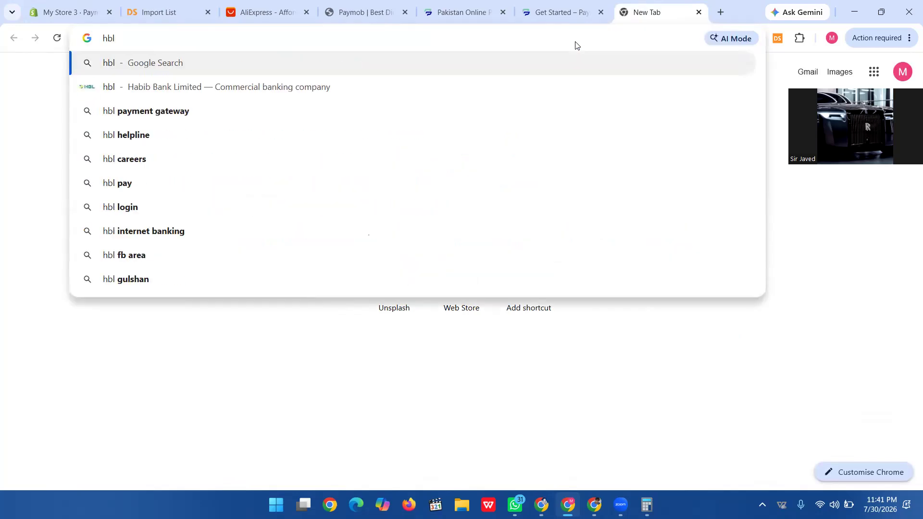
left_click(434, 119)
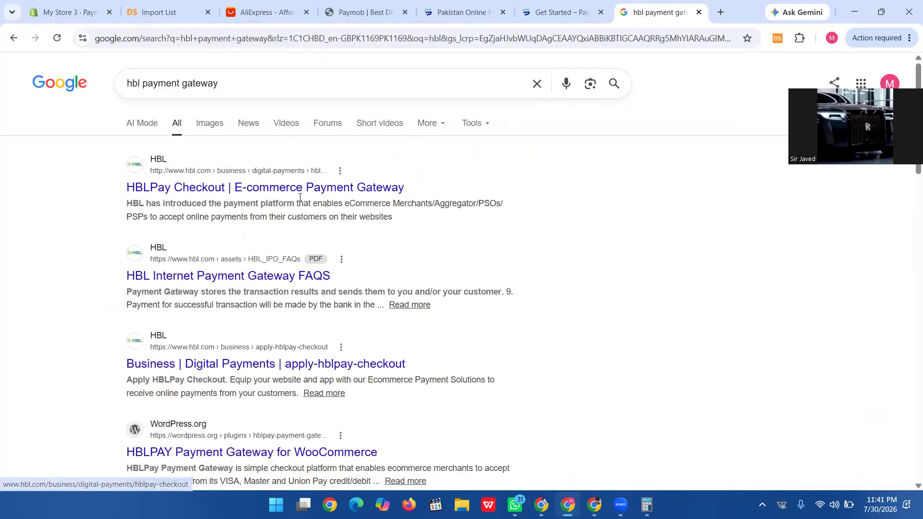
left_click(330, 195)
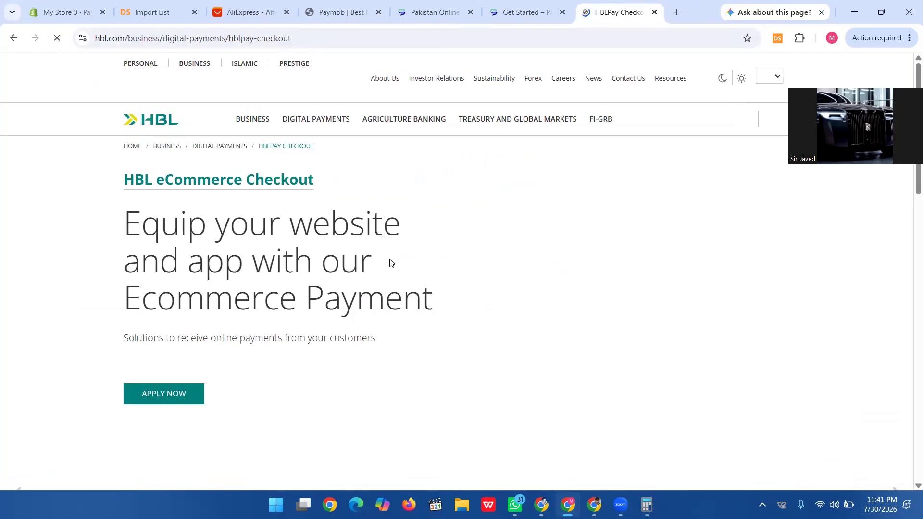
scroll(383, 274, "down", 2)
scroll(384, 274, "up", 2)
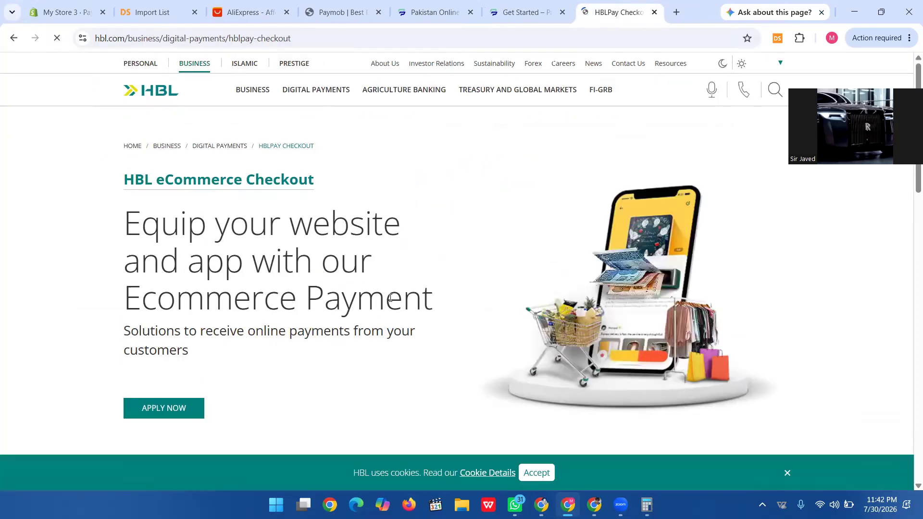
scroll(391, 292, "down", 1)
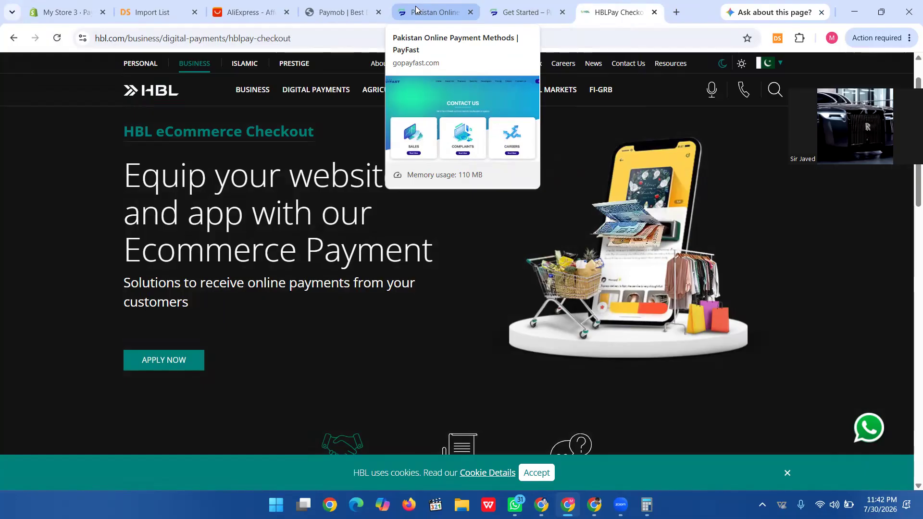
Switch between My Store 3 and DSers Import List tabs, ending on Shopify's providers settings
left_click(53, 4)
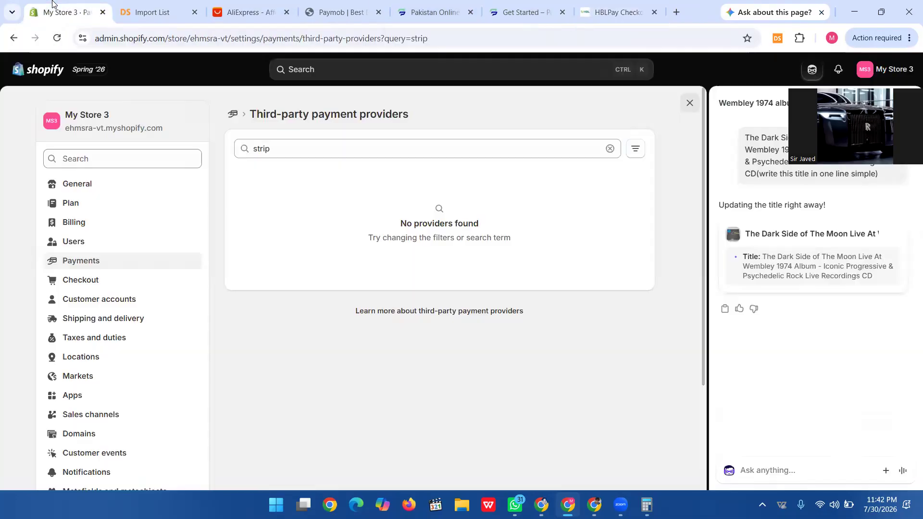
left_click(159, 6)
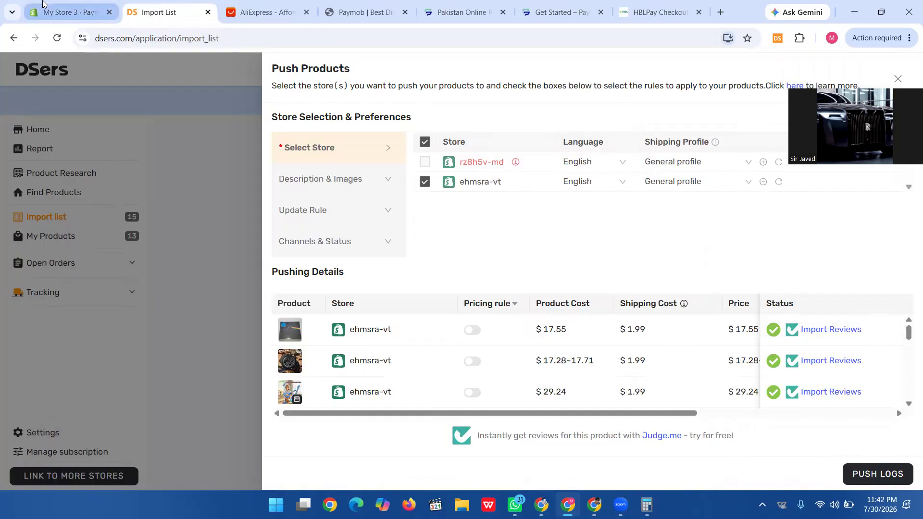
left_click(42, 4)
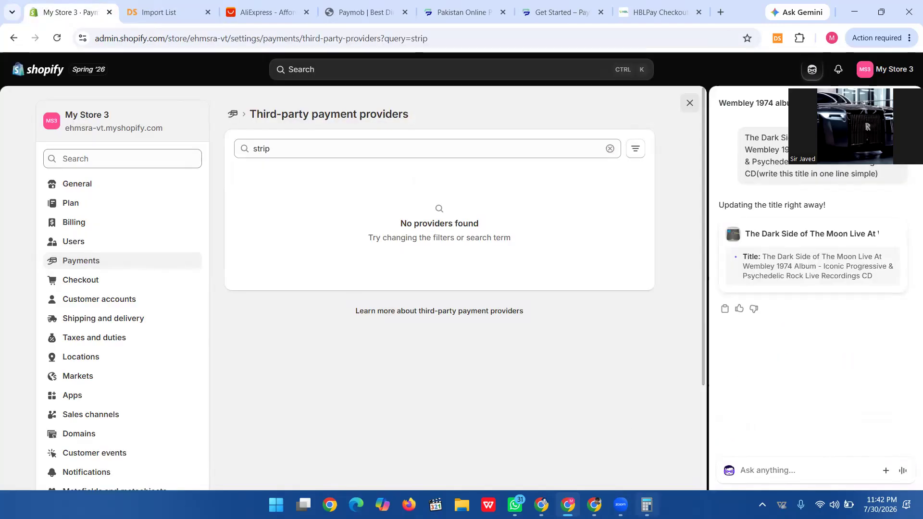
mouse_move(594, 505)
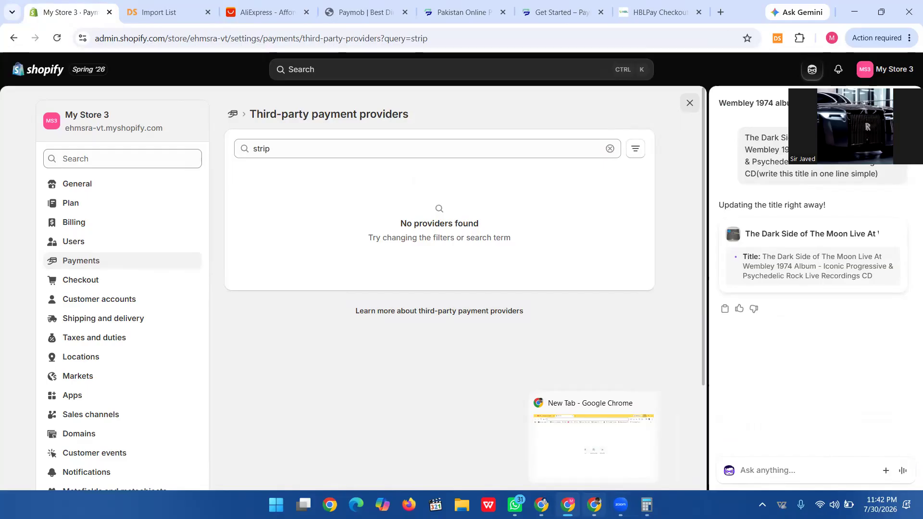
mouse_move(552, 497)
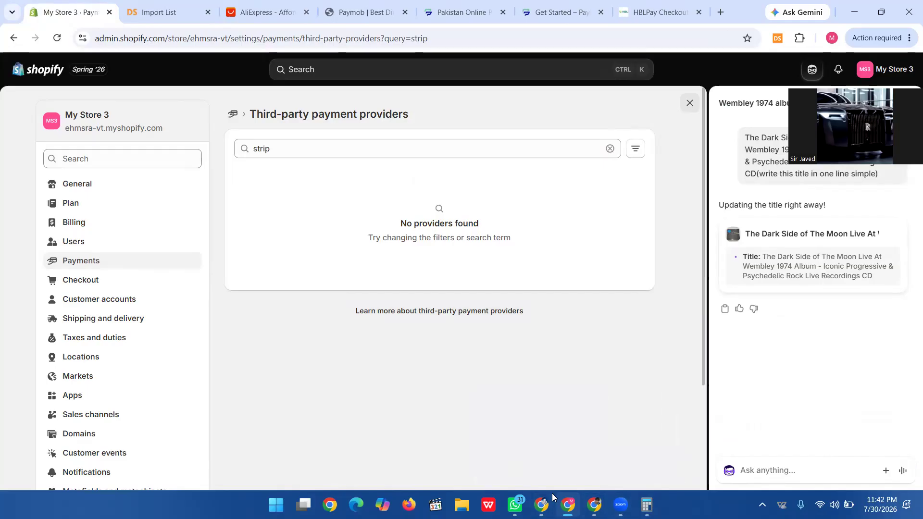